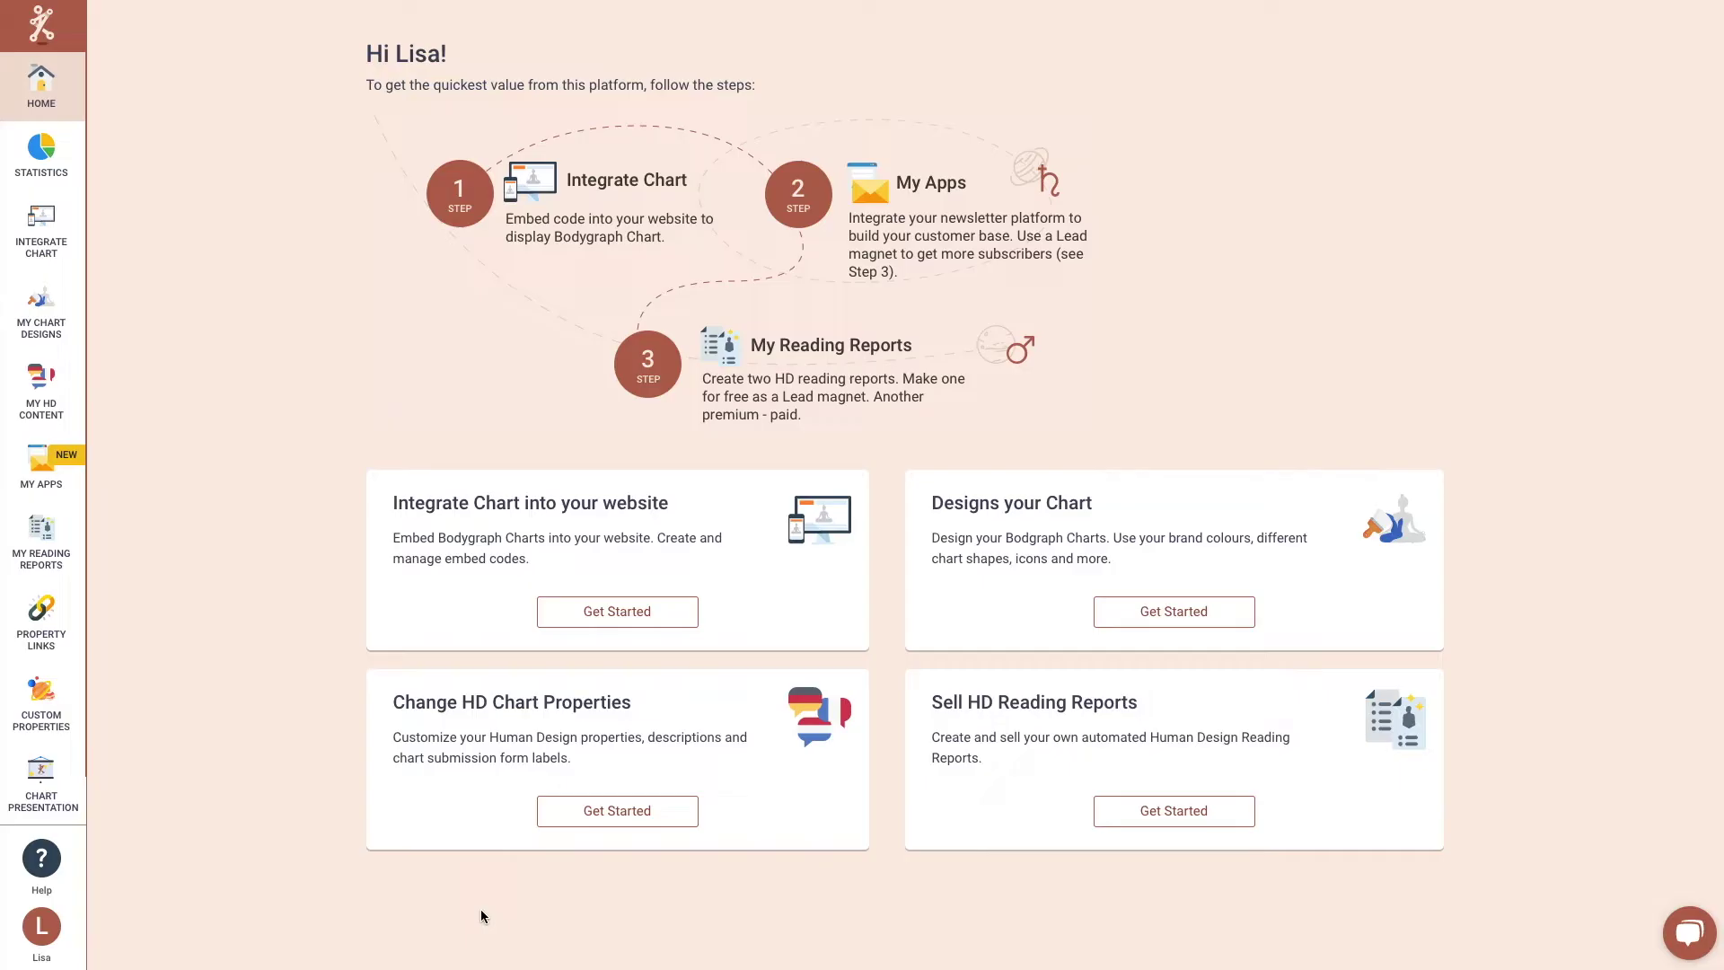
- Keep the navigation sidebar expanded and look over the Integrate Chart, Designs your Chart and Sell HD Reading Reports cards on the home page
mouse_move(29, 779)
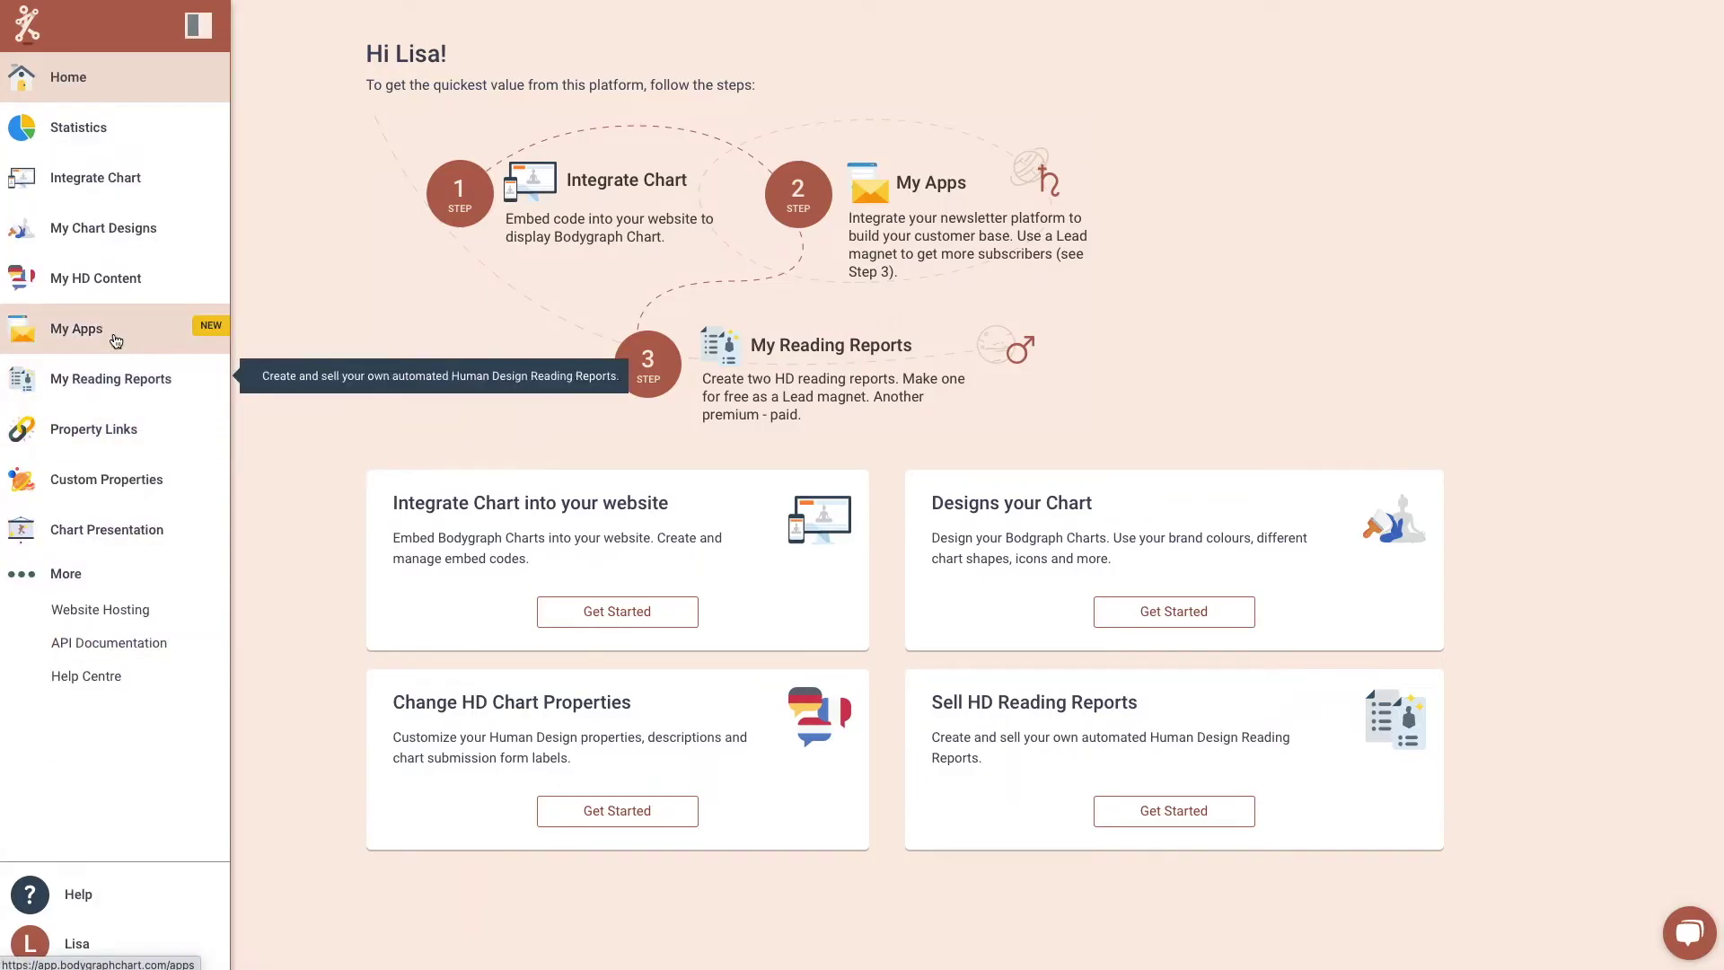
left_click(198, 26)
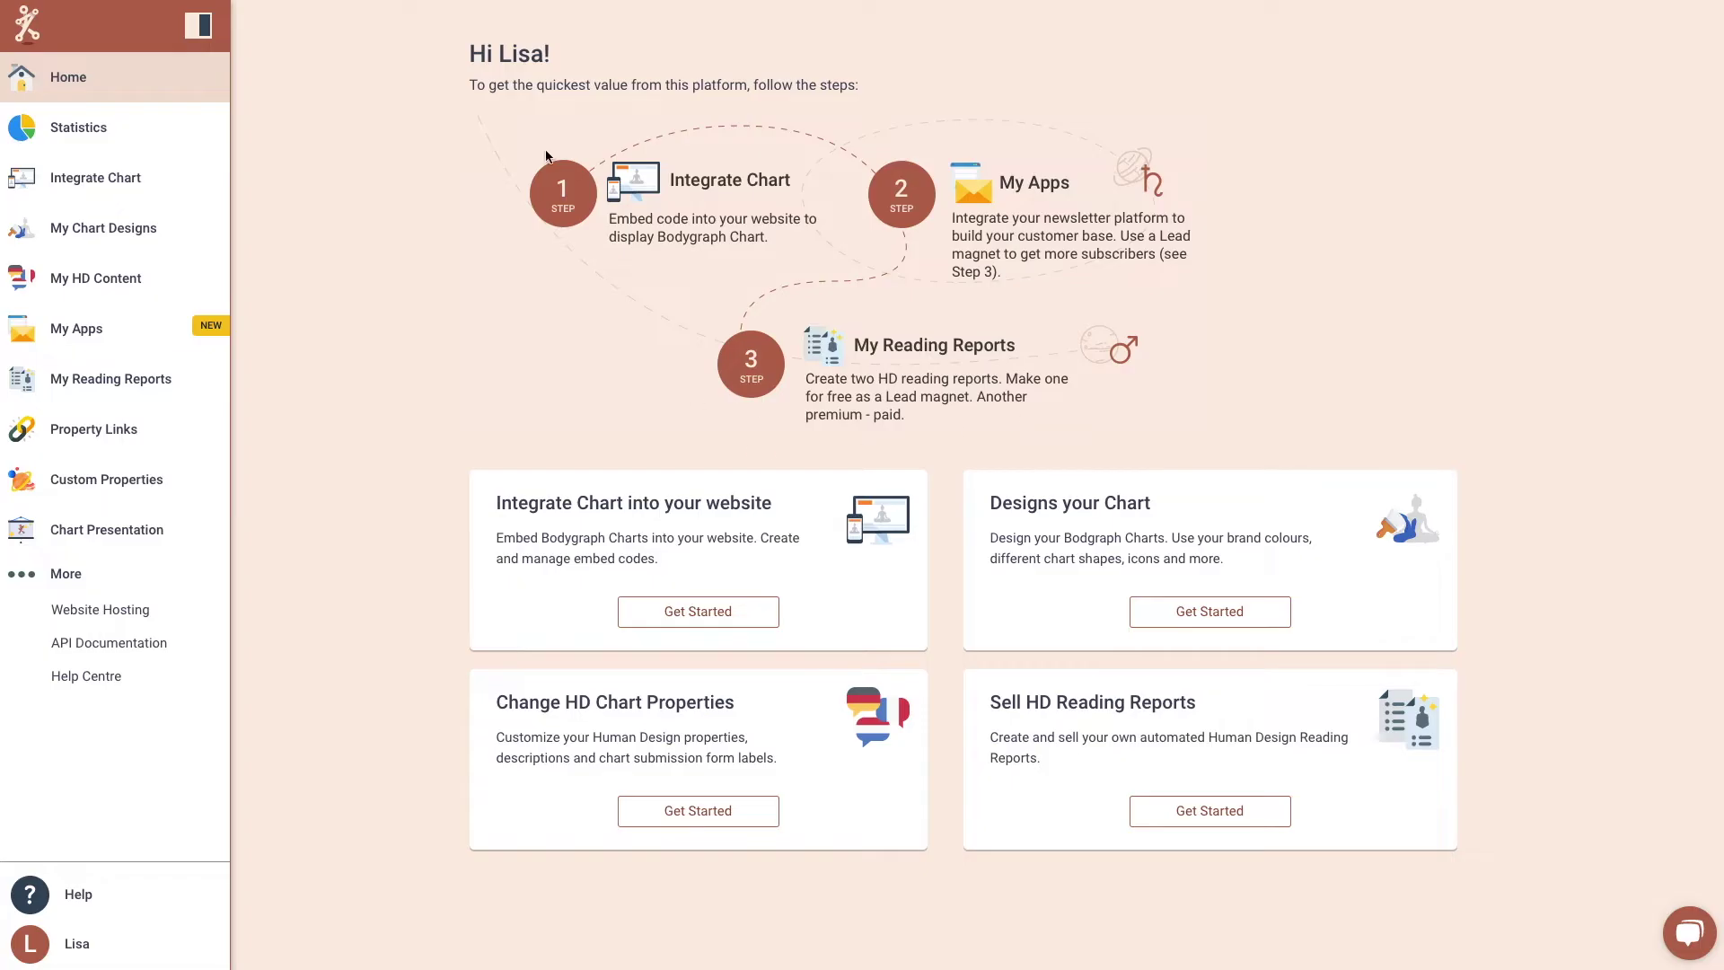
left_click_drag(499, 505, 826, 509)
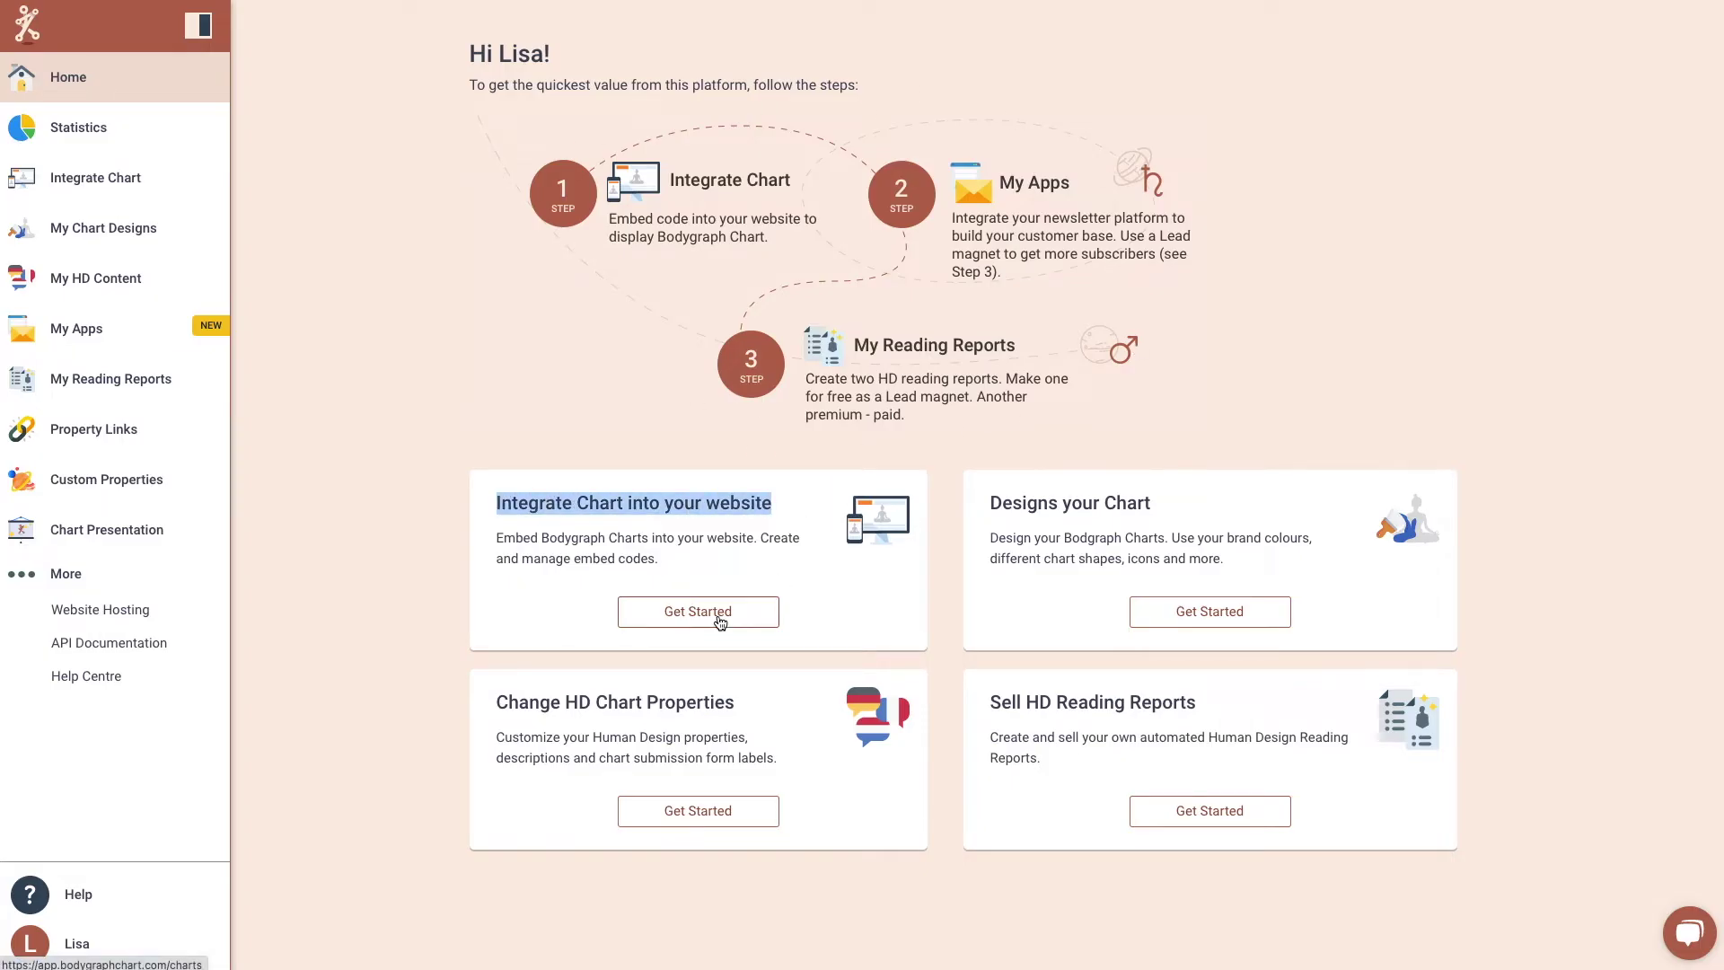
left_click(952, 609)
left_click_drag(993, 504, 1178, 499)
left_click(1177, 499)
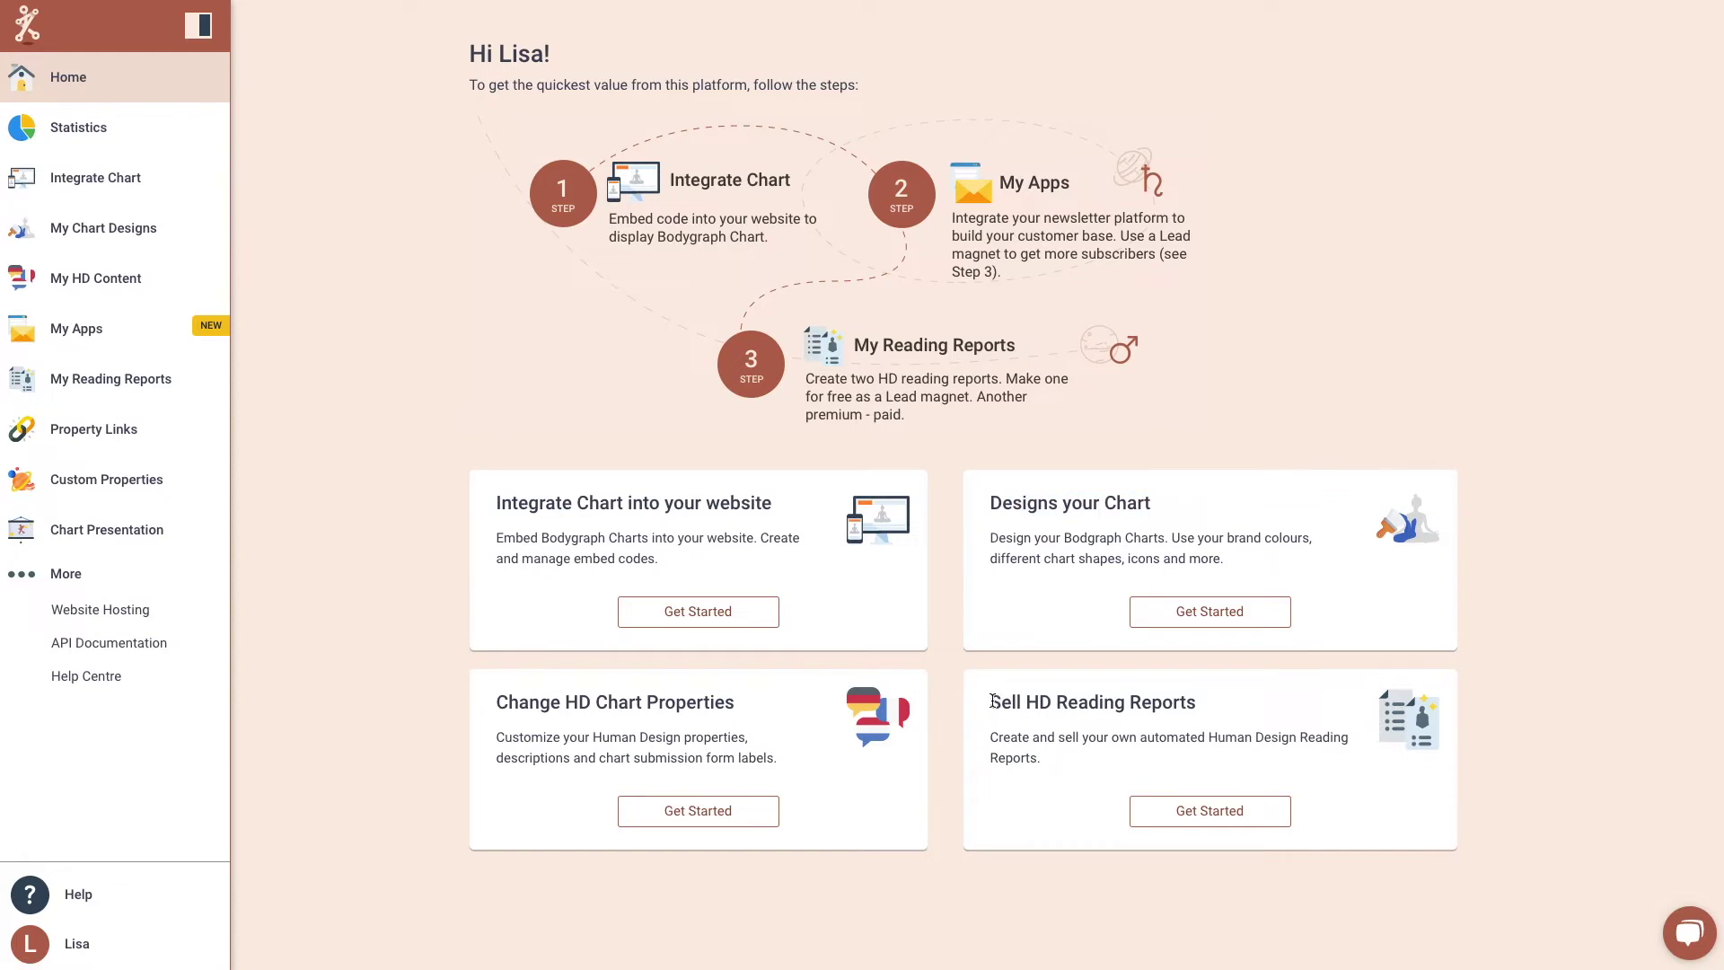
left_click_drag(993, 701, 1218, 706)
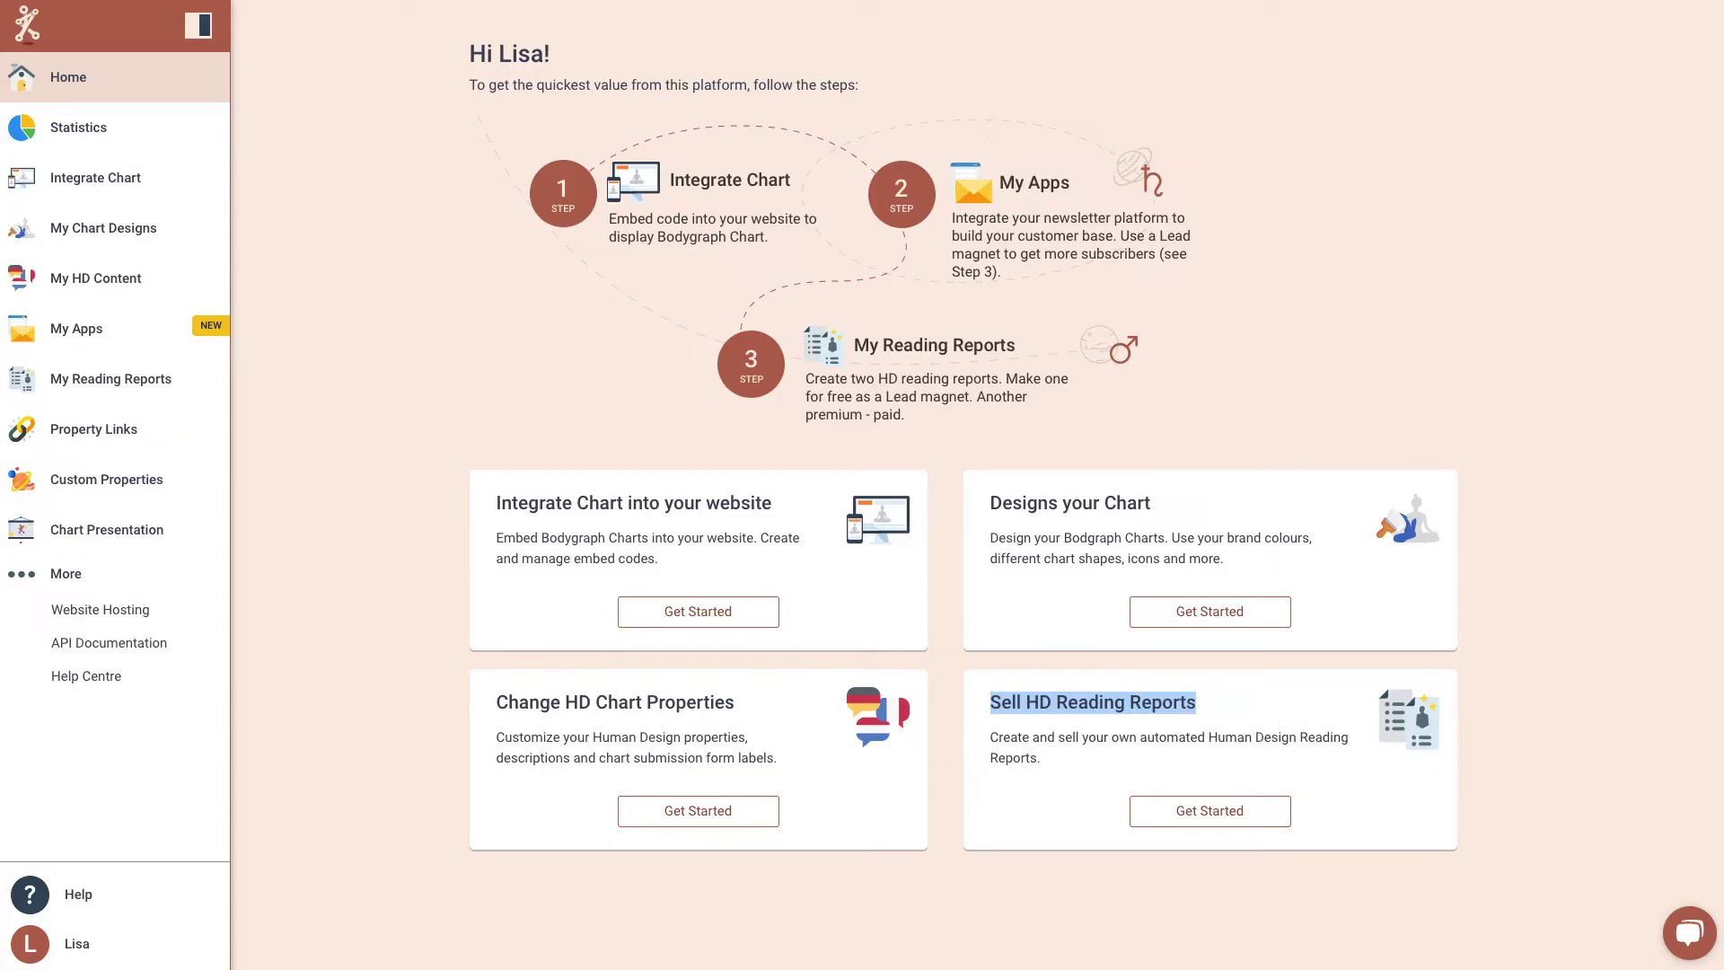
left_click(255, 151)
- Review the Statistics Overview for this month, including the lists of reports downloaded and reports sold
left_click(140, 131)
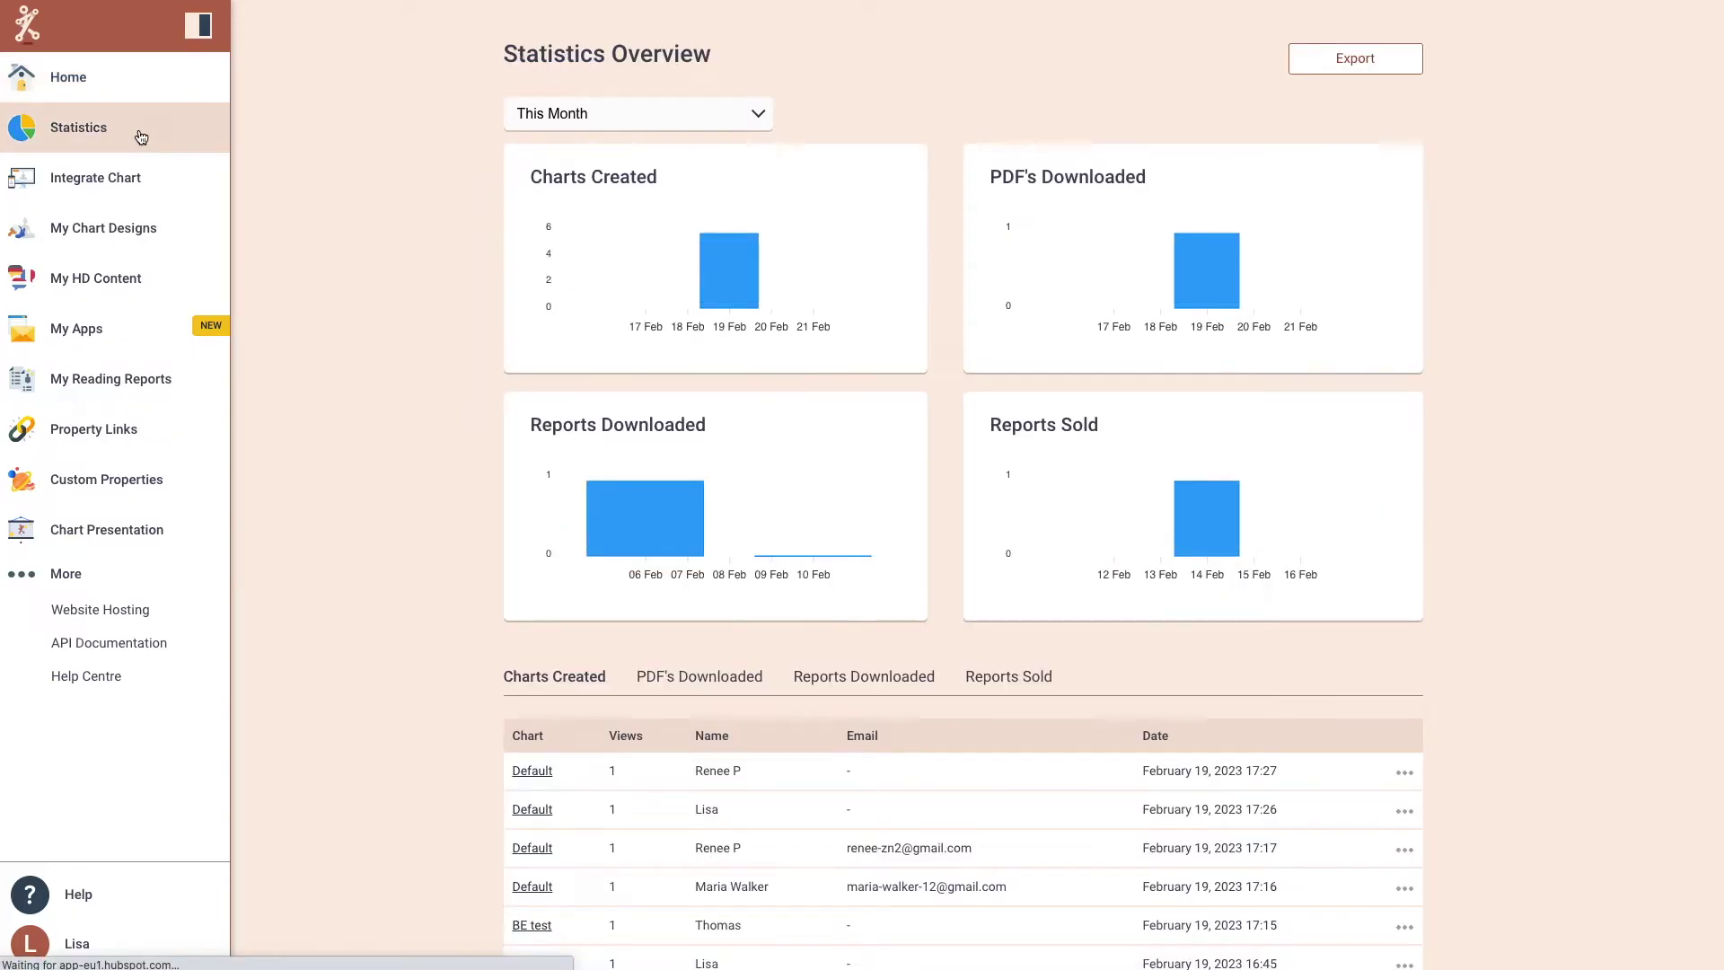
scroll(477, 305, "down", 2)
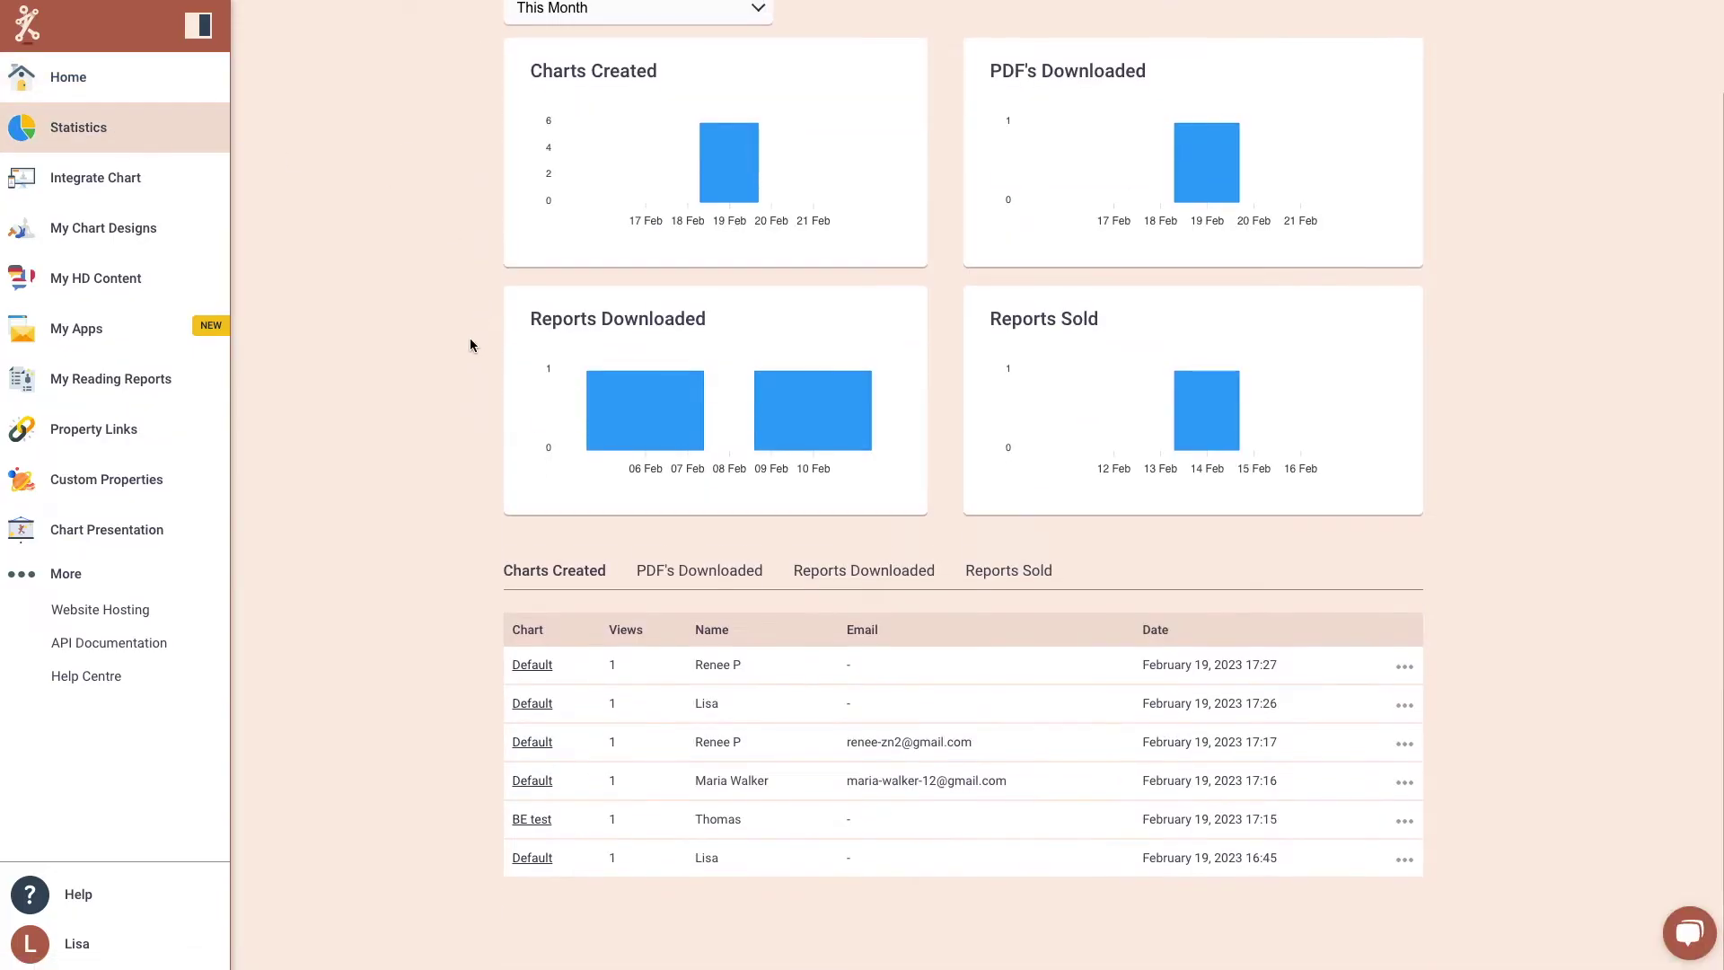
left_click(718, 575)
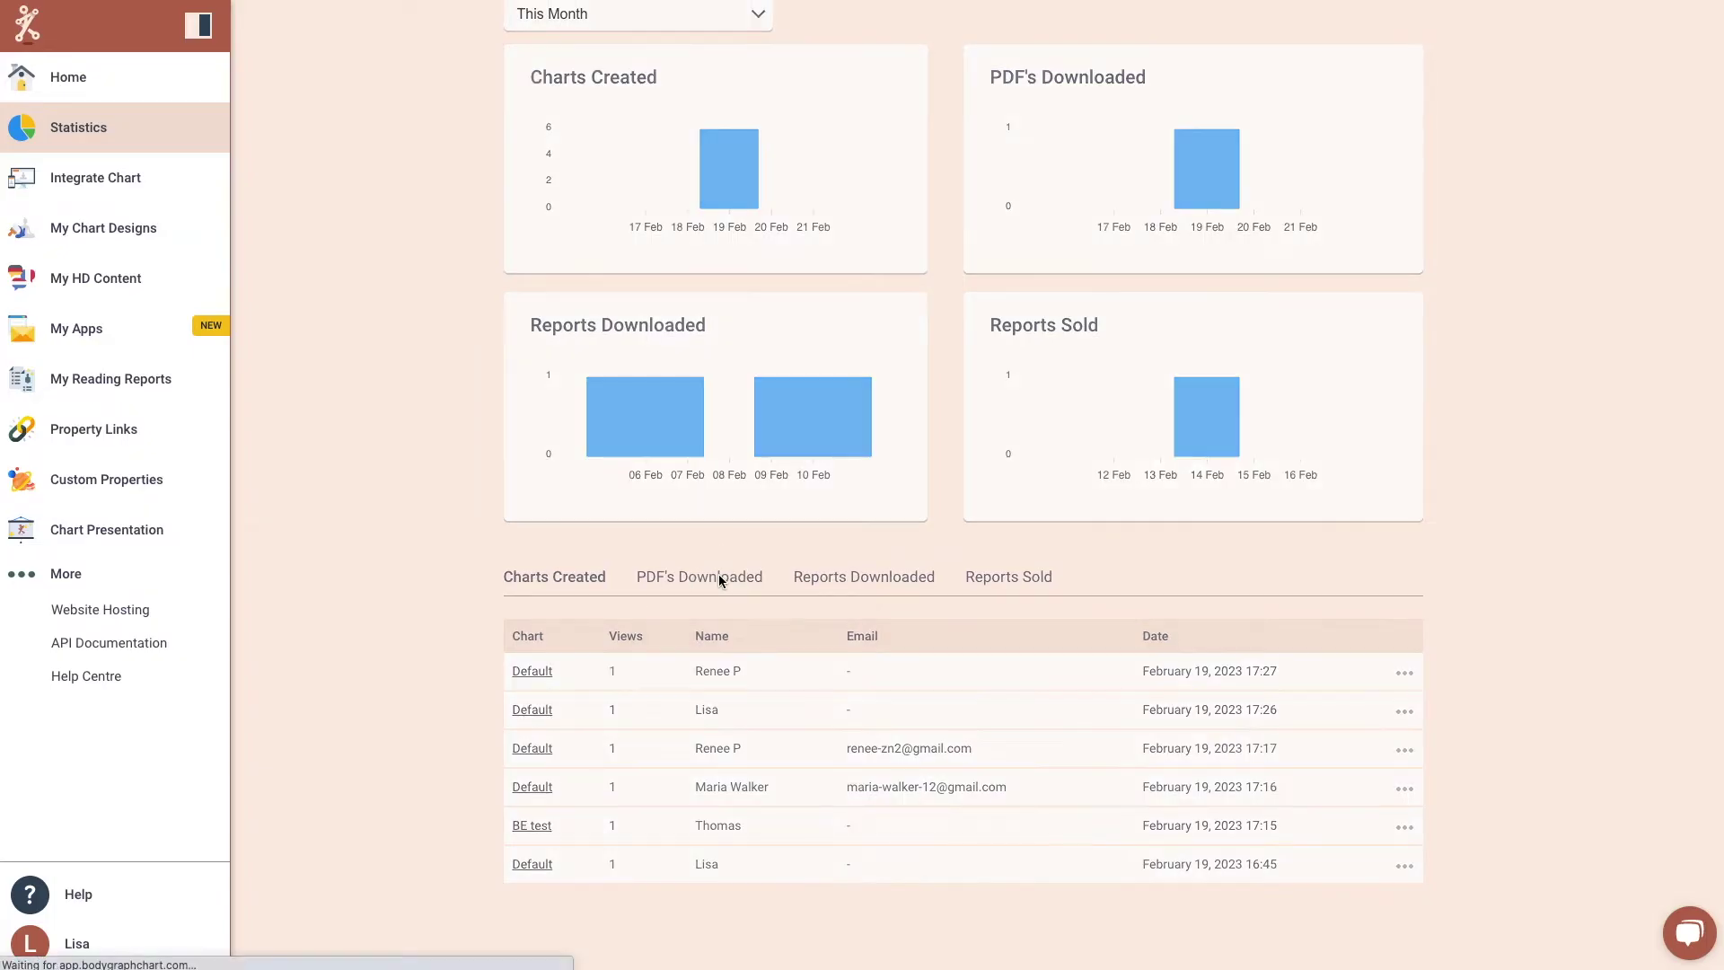
left_click(854, 679)
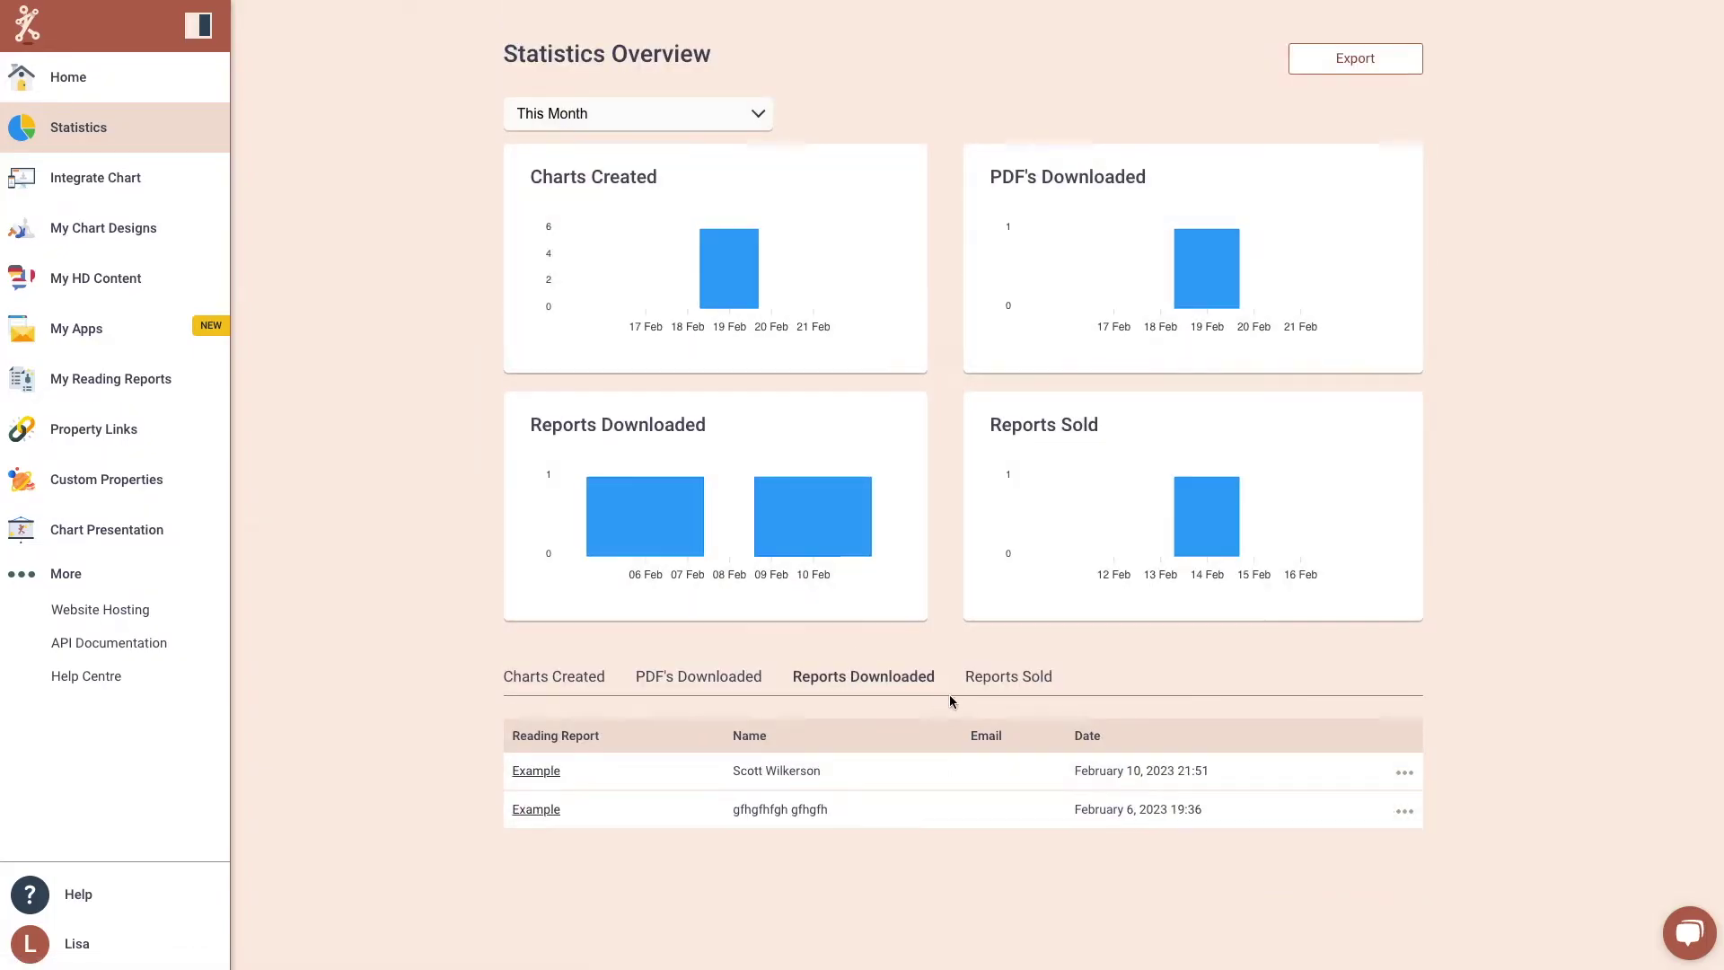
left_click(997, 684)
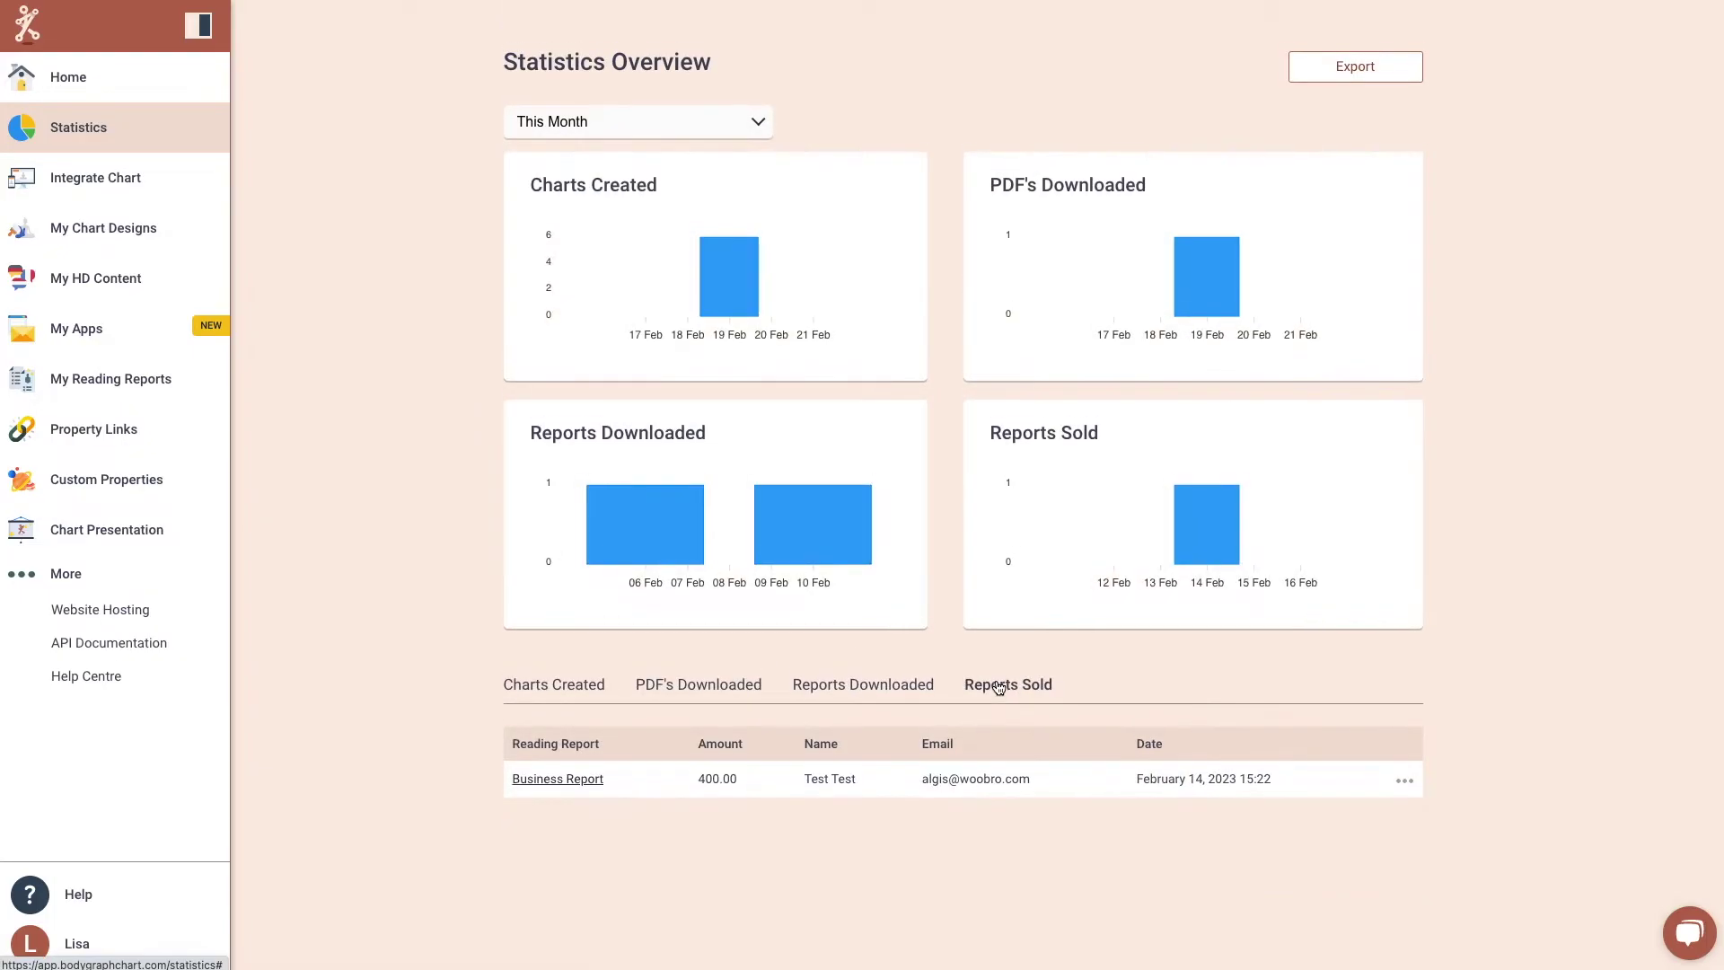
mouse_move(842, 504)
mouse_move(643, 542)
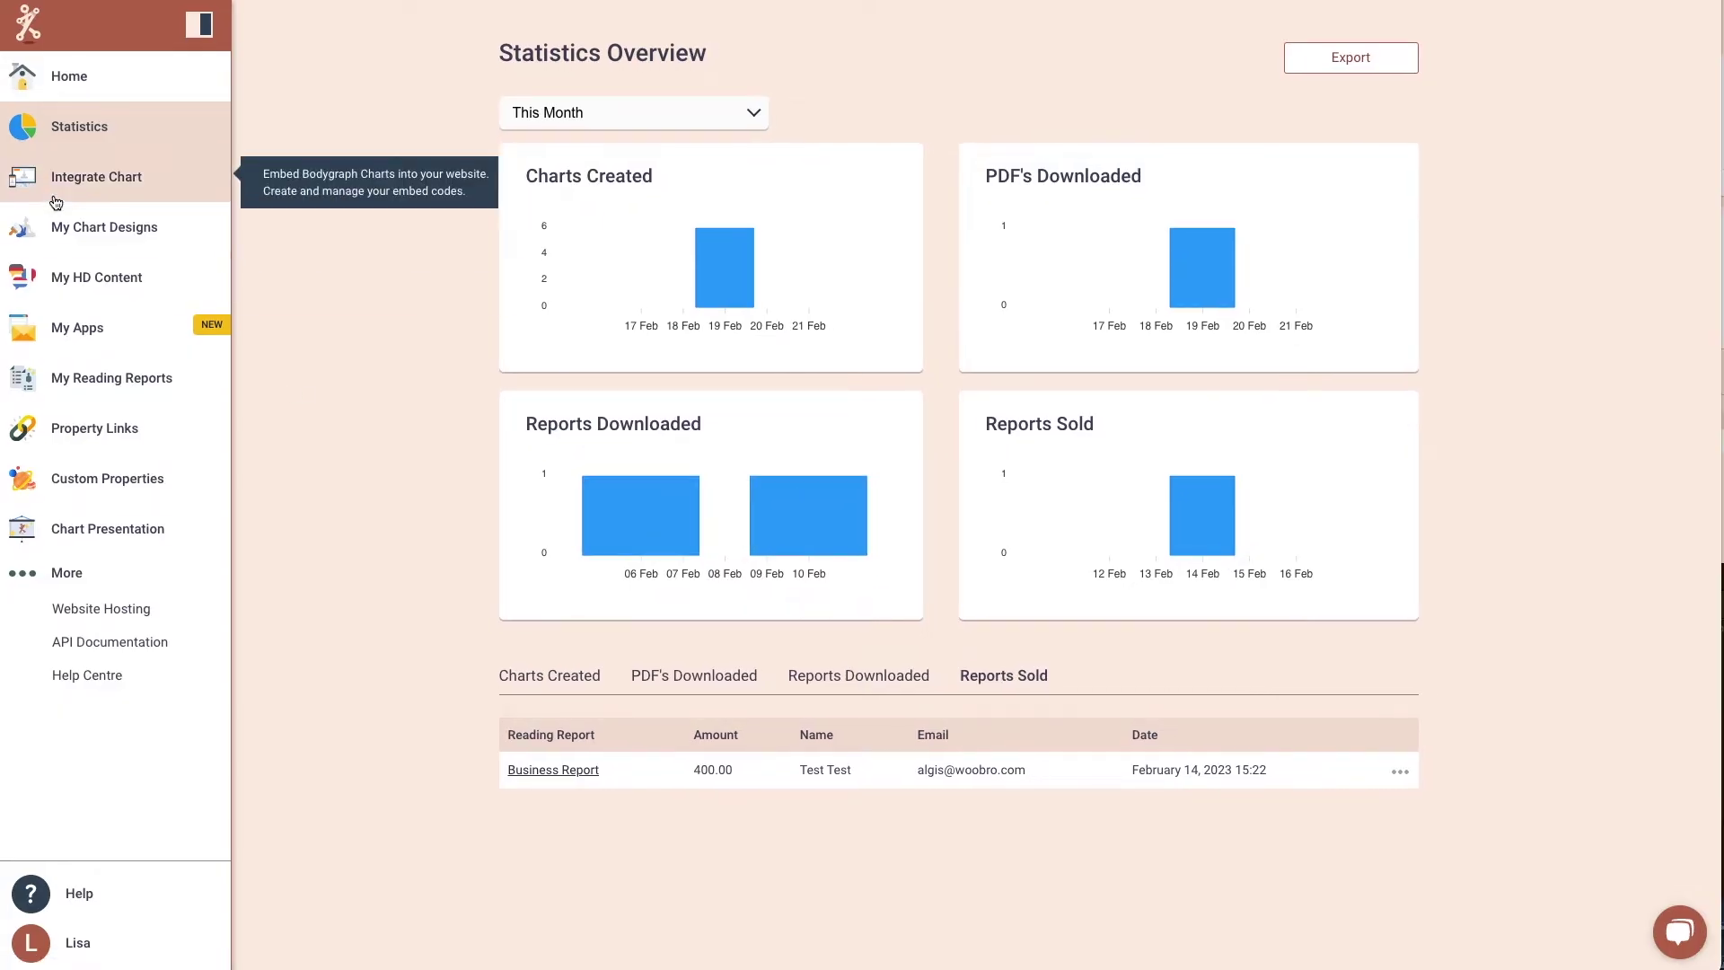
- Open the Transit Chart embed settings from Integrate Chart and examine the website embed code
left_click(22, 180)
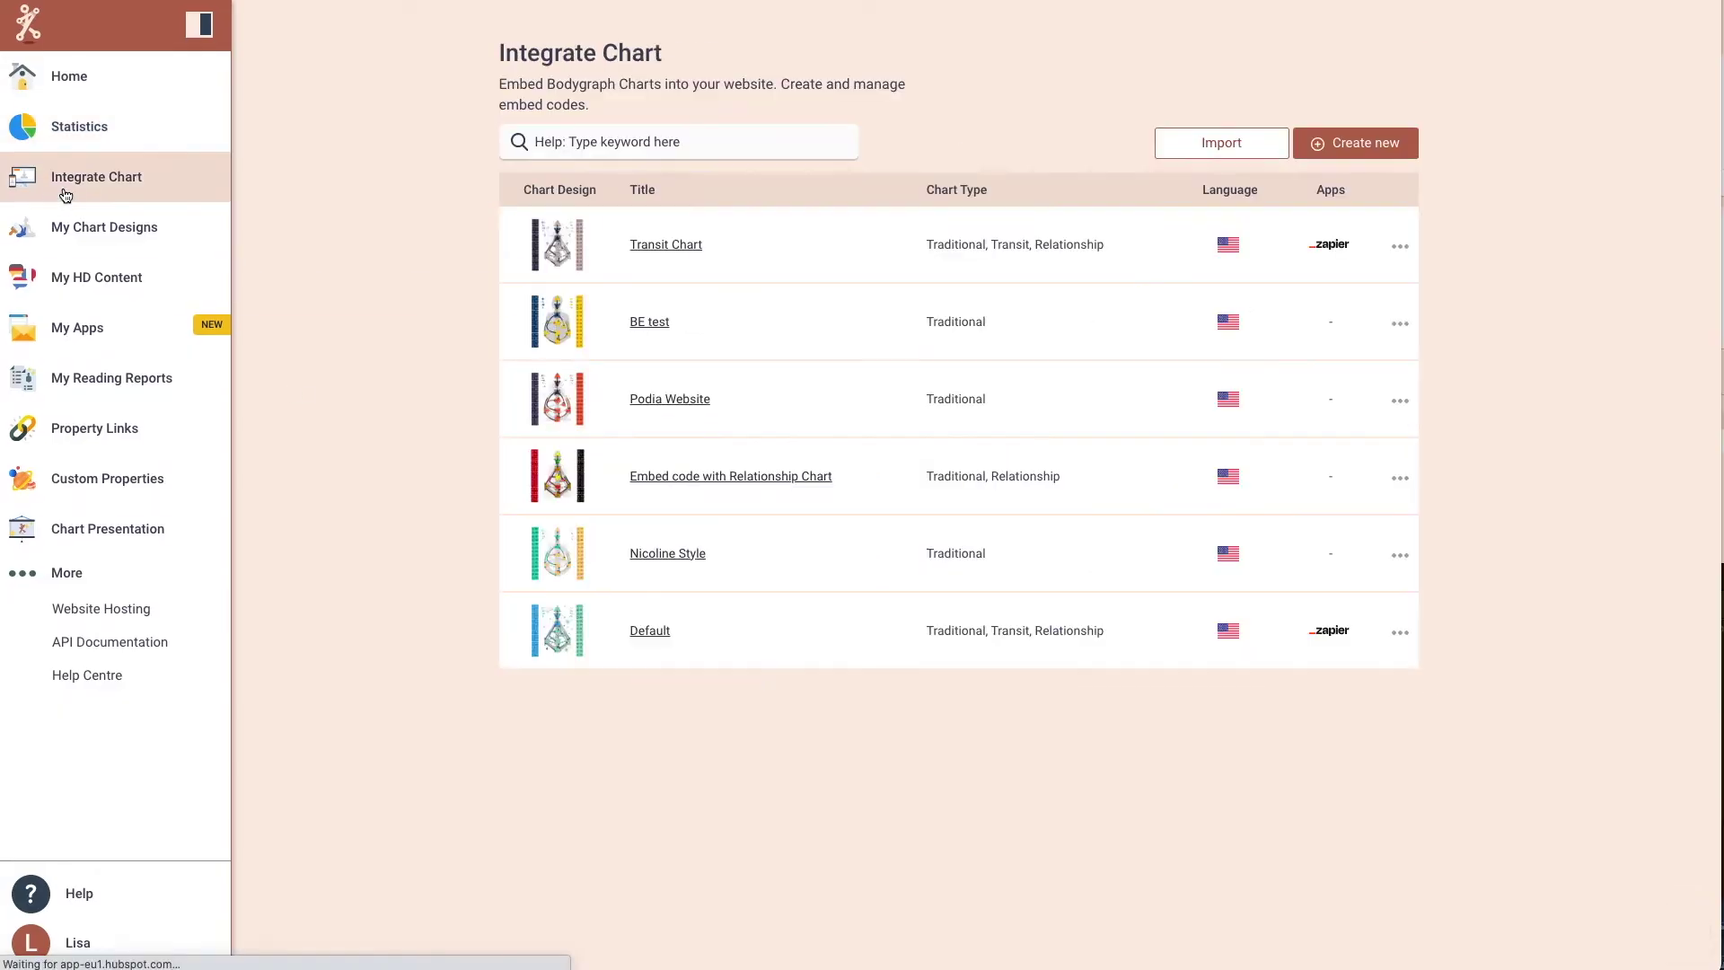
left_click(696, 254)
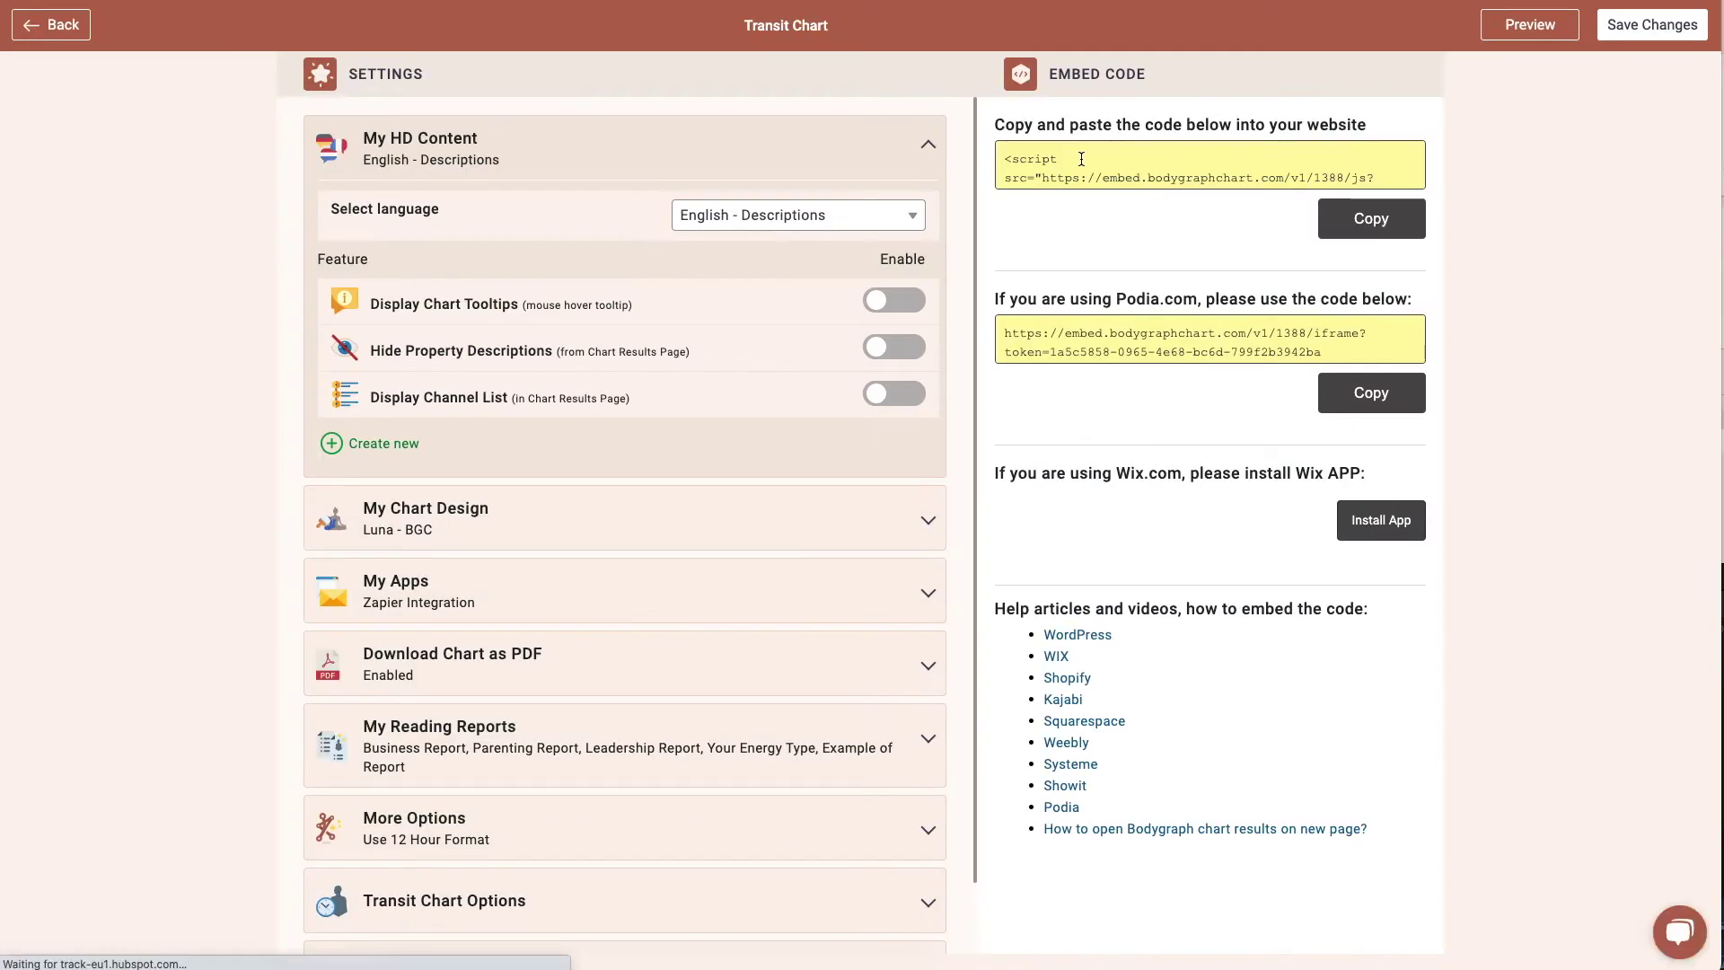
left_click(1010, 158)
left_click(1239, 154)
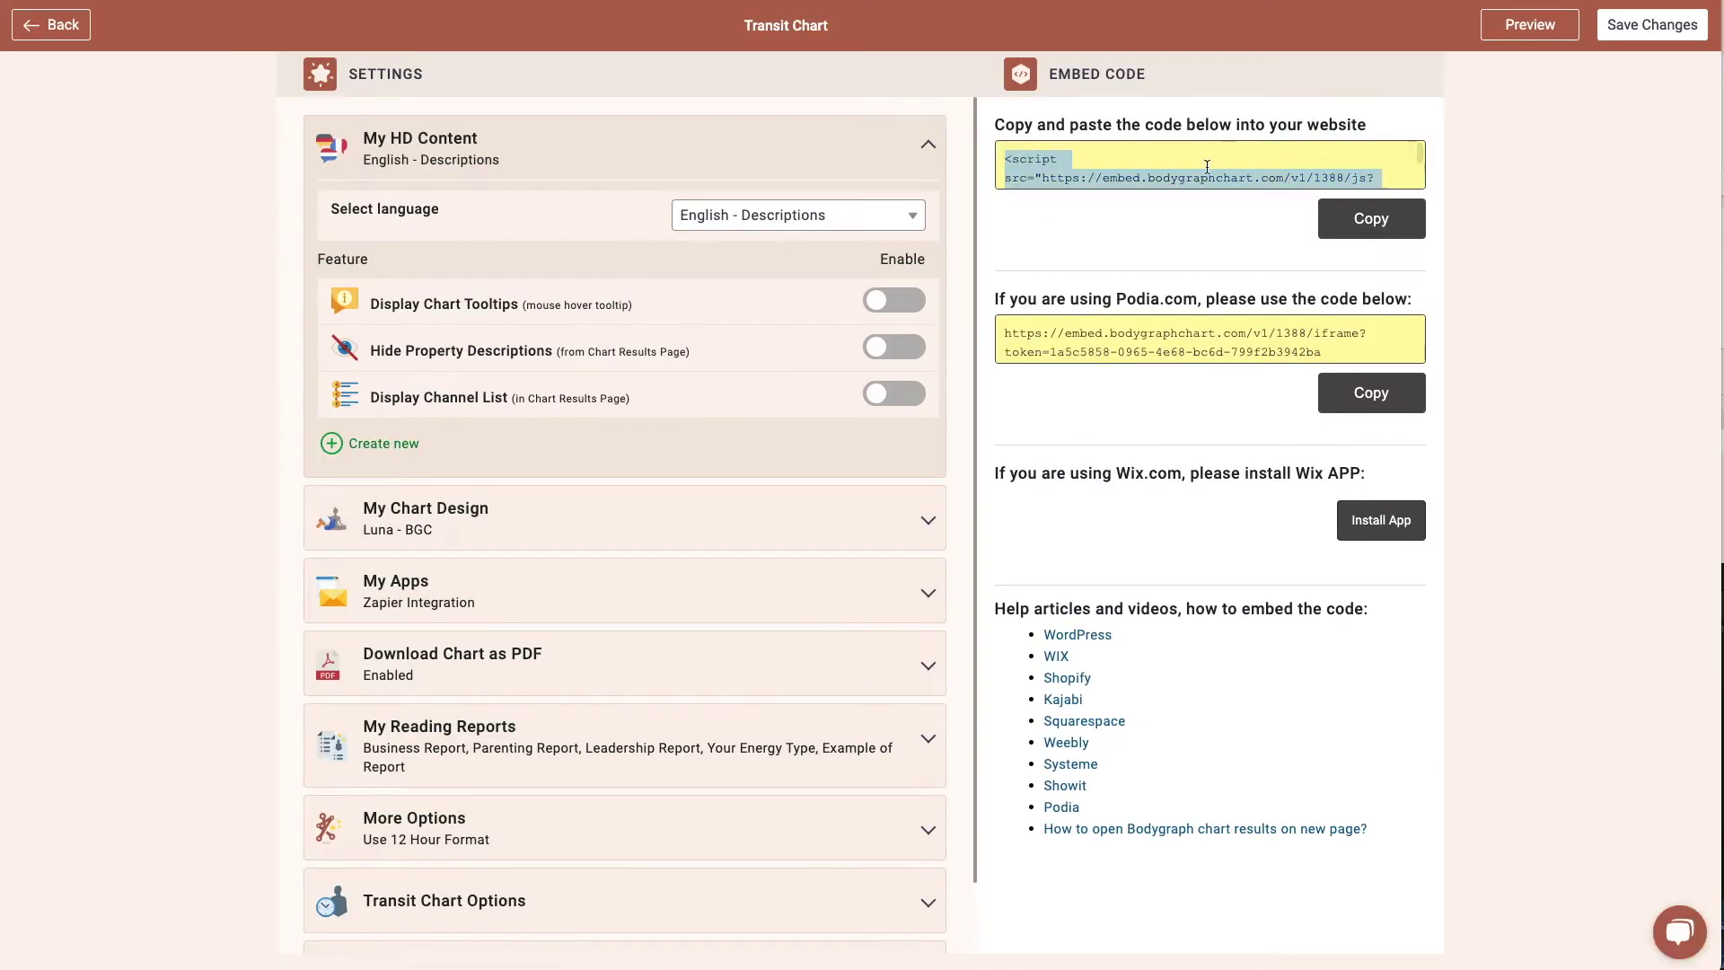
- Set the Transit Chart's language to Dutch (Default) and enable Display Chart Tooltips
left_click(884, 227)
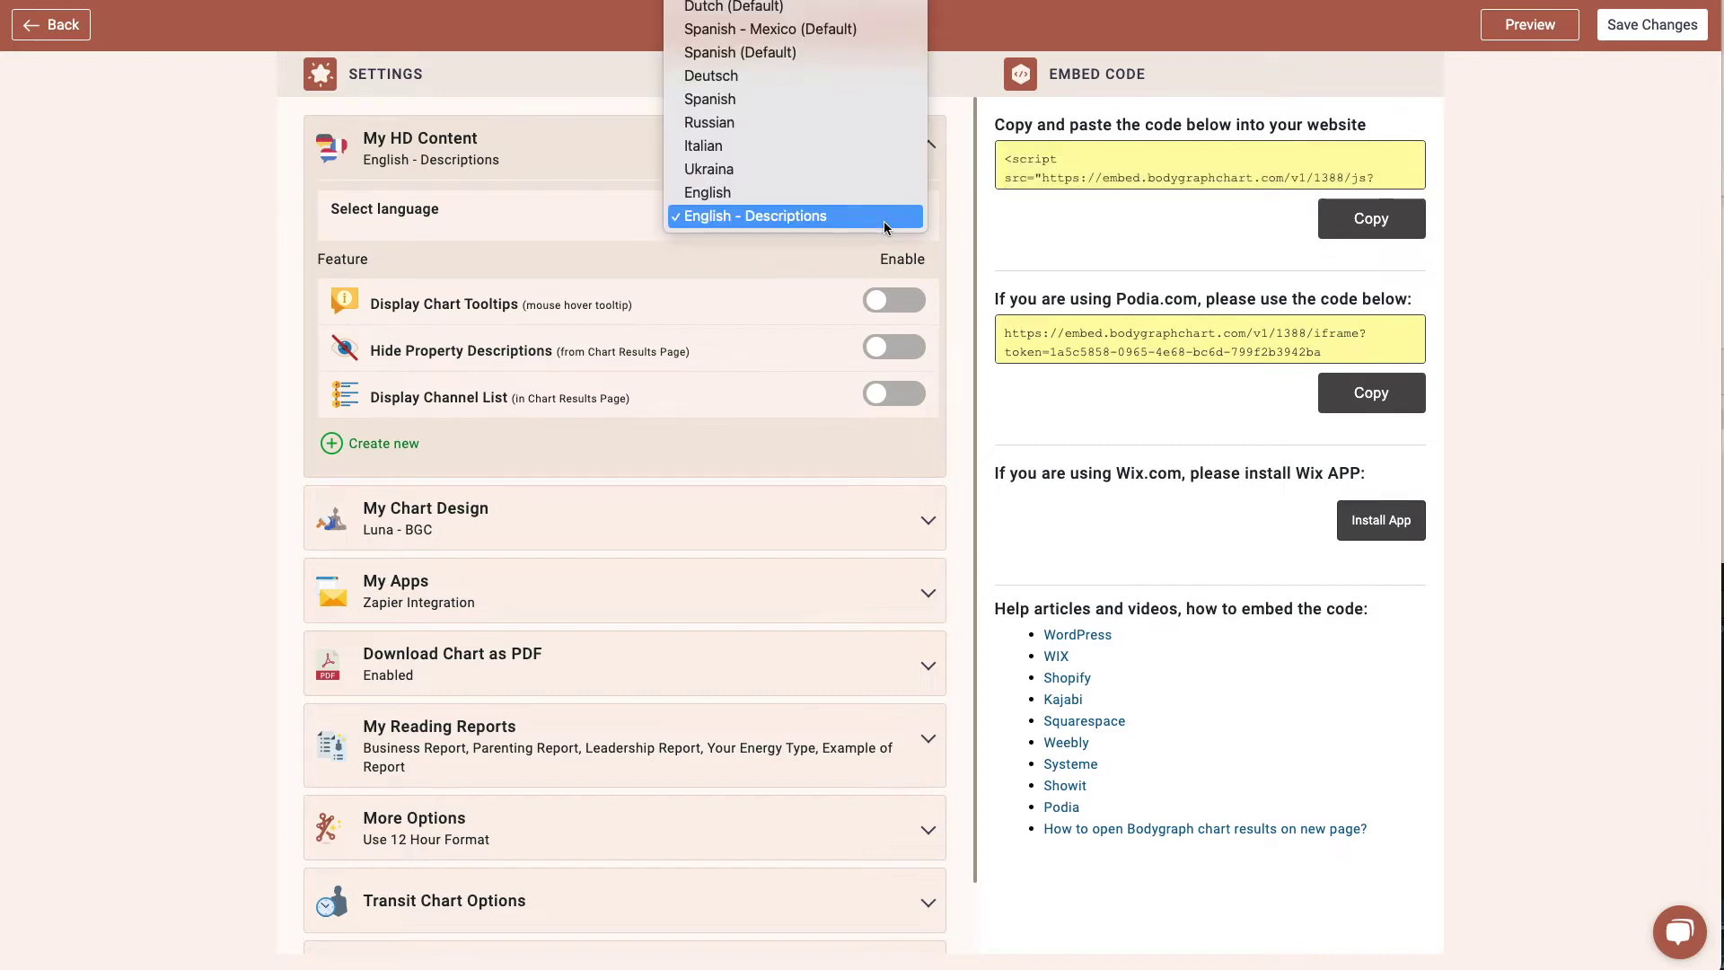
left_click(802, 28)
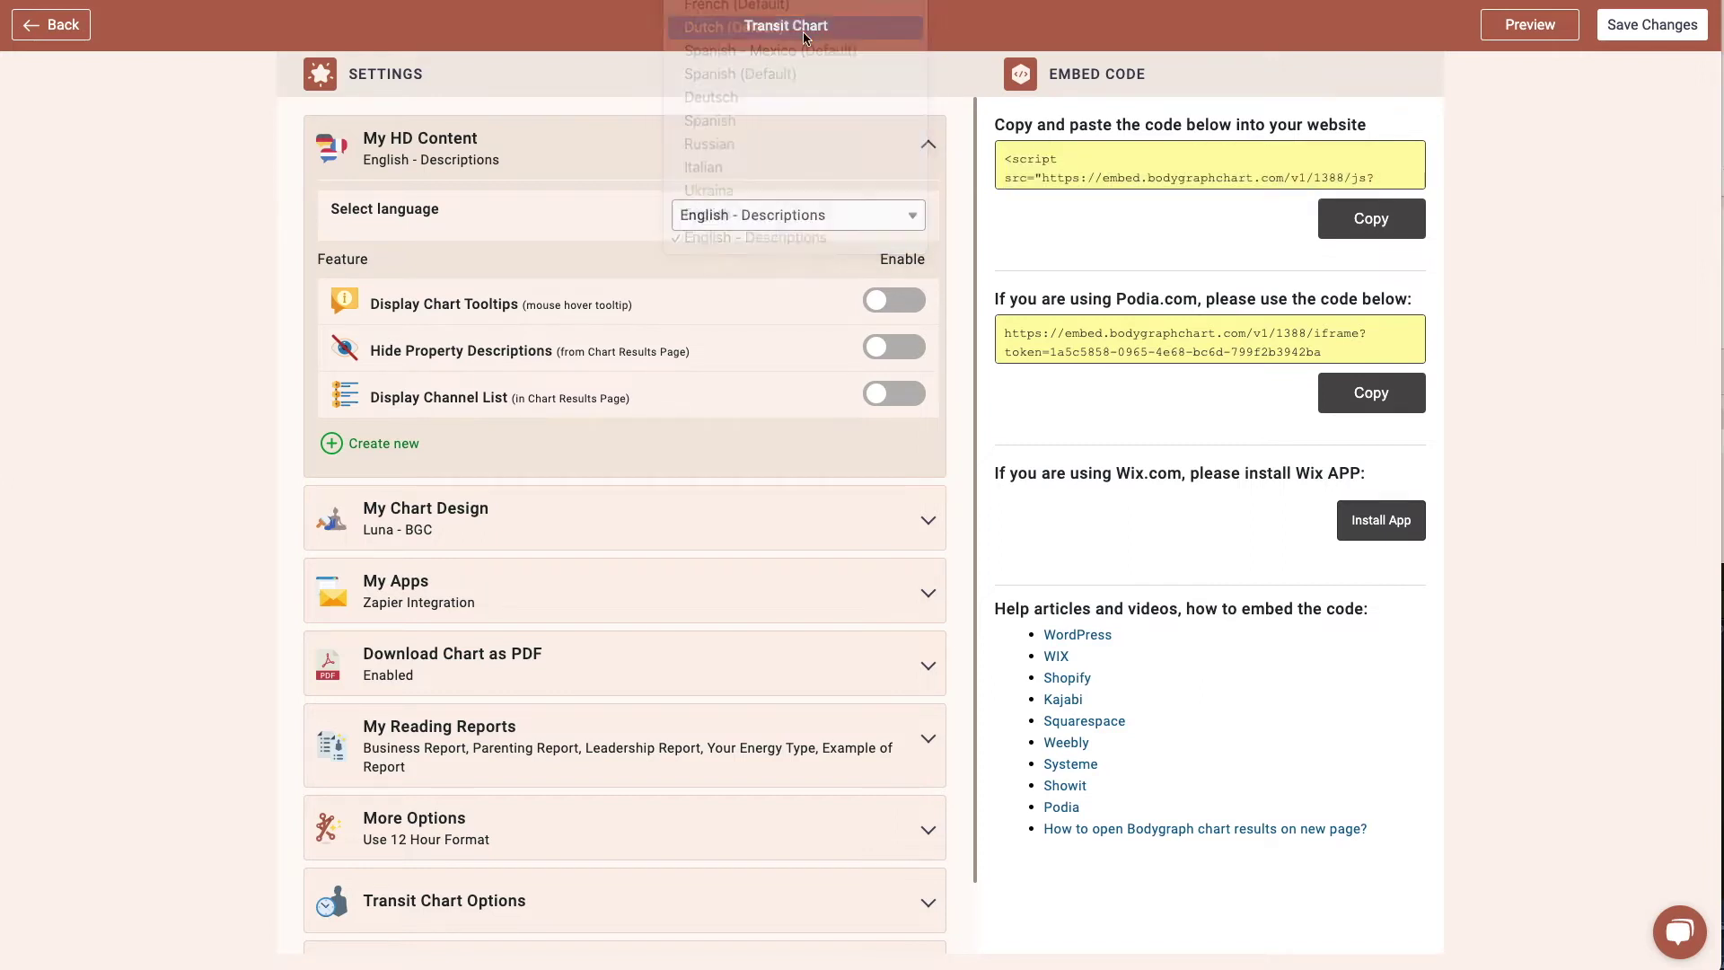
left_click(887, 303)
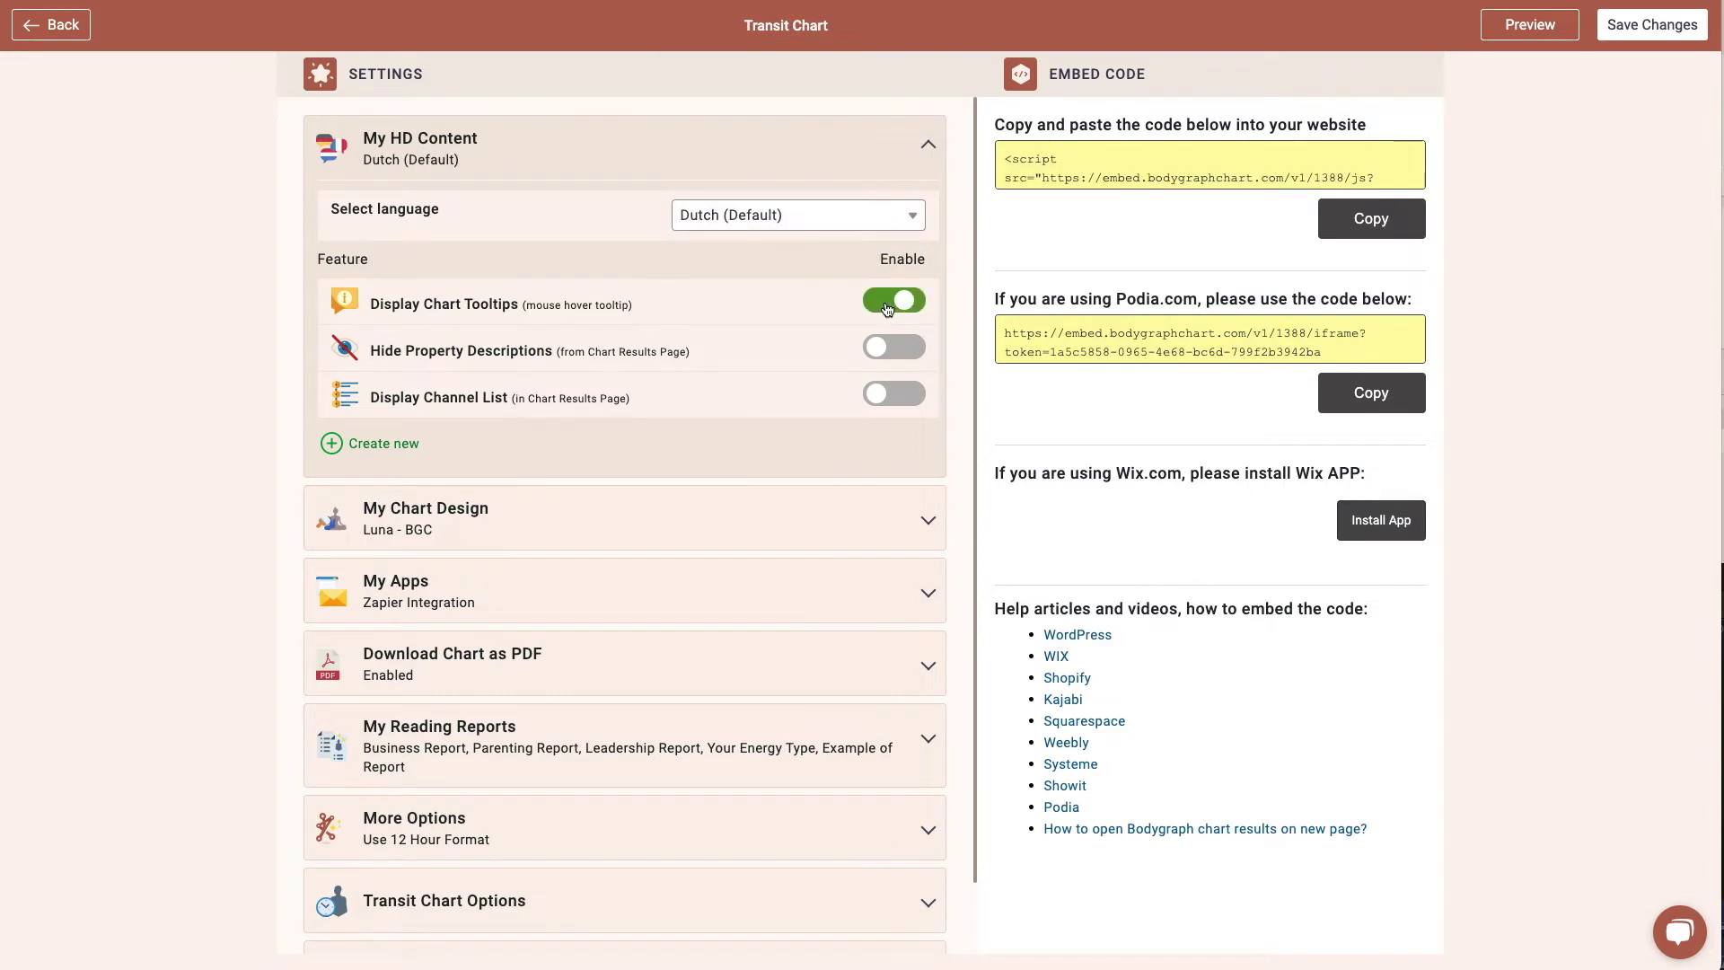
- Review the Transit Chart's chart design and app settings, switching the display of the email field off and on again
left_click(928, 607)
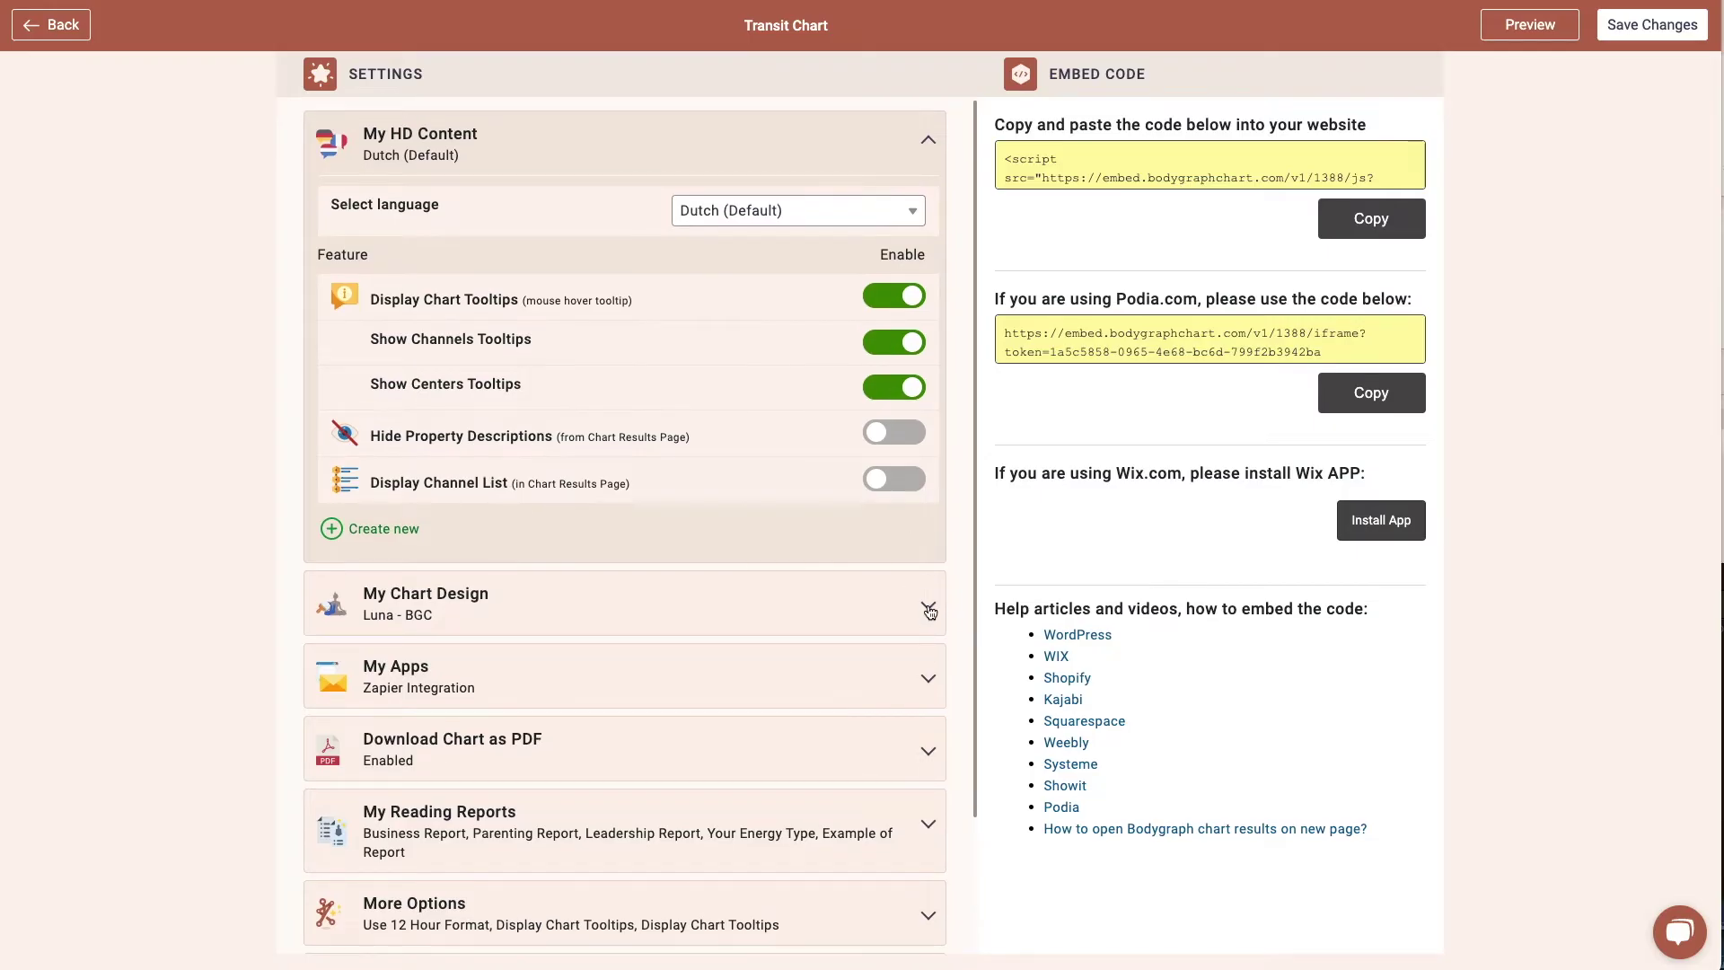
left_click(927, 780)
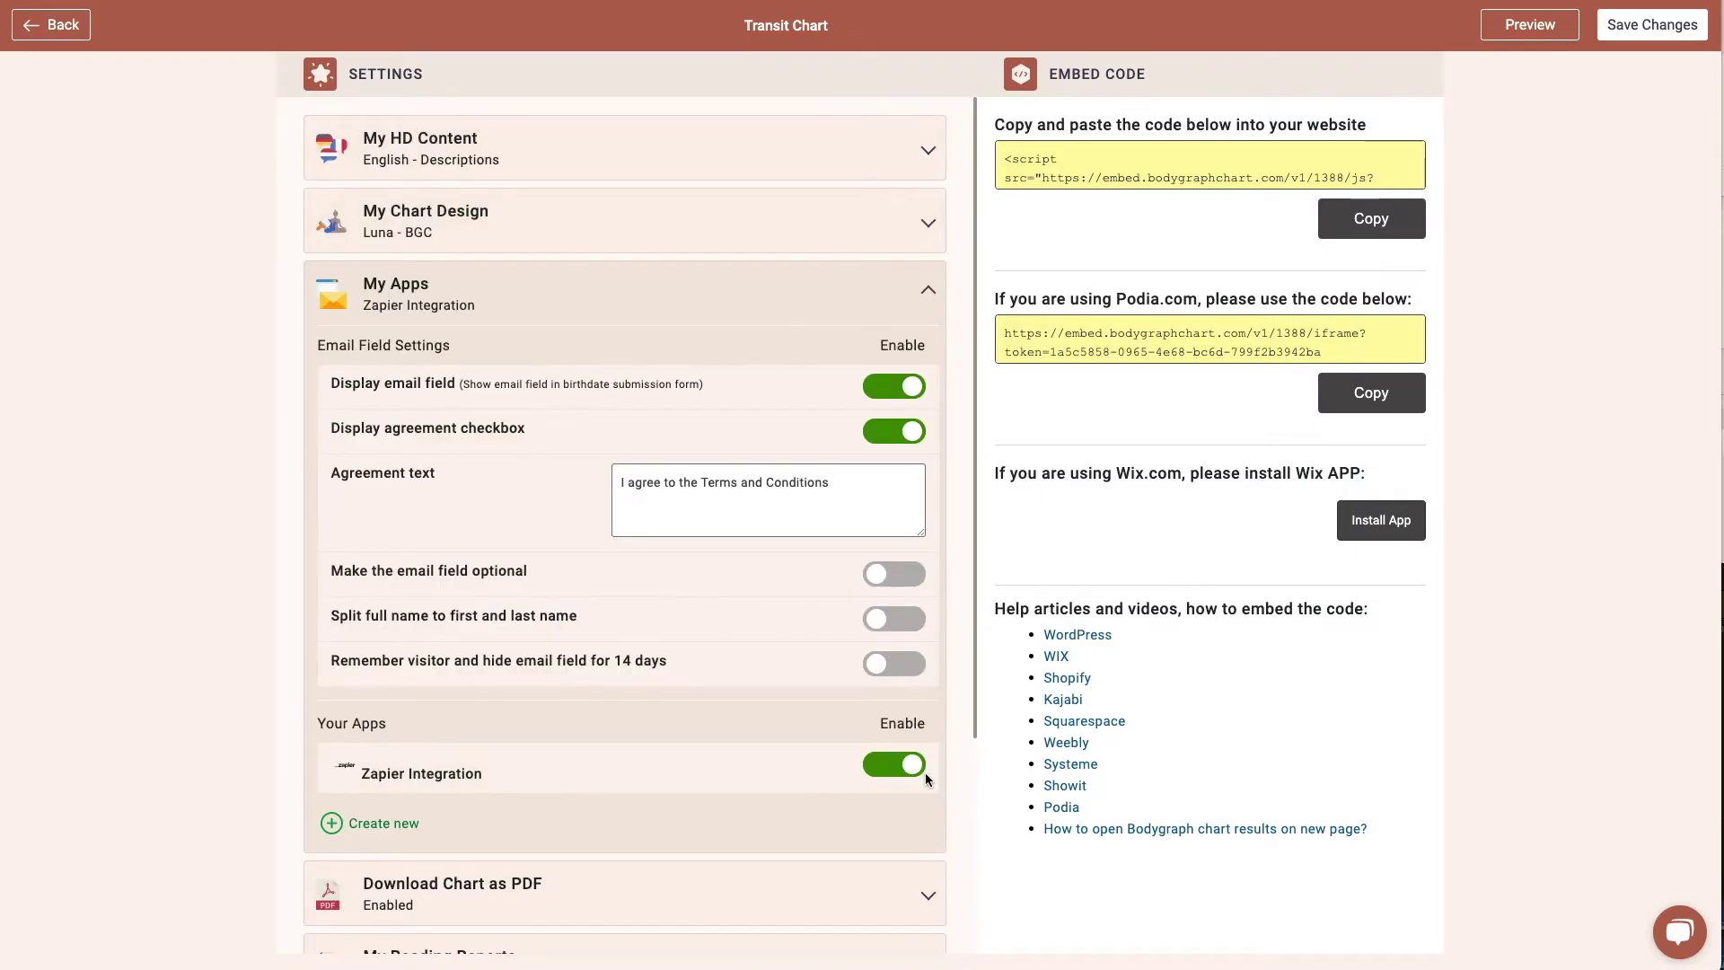
left_click(898, 393)
left_click(896, 388)
- Examine the Transit Chart's settings for downloading the chart as PDF, including the free download button, and its reading reports
left_click(928, 894)
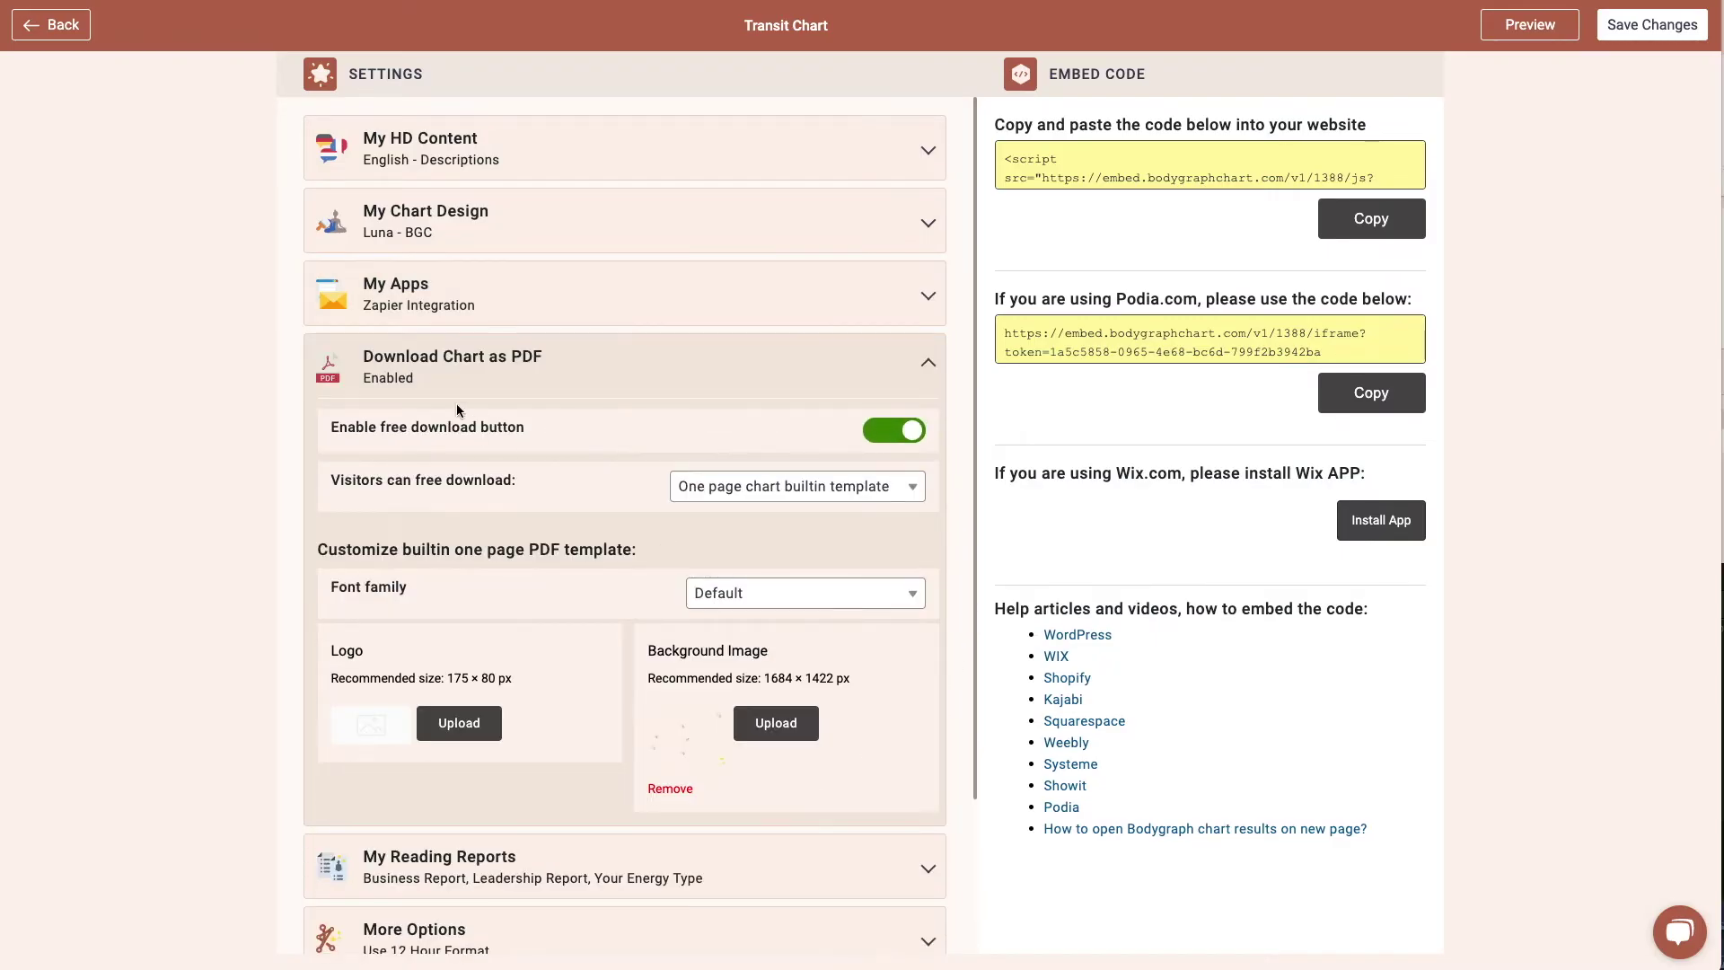
left_click_drag(338, 430, 553, 429)
scroll(586, 441, "down", 2)
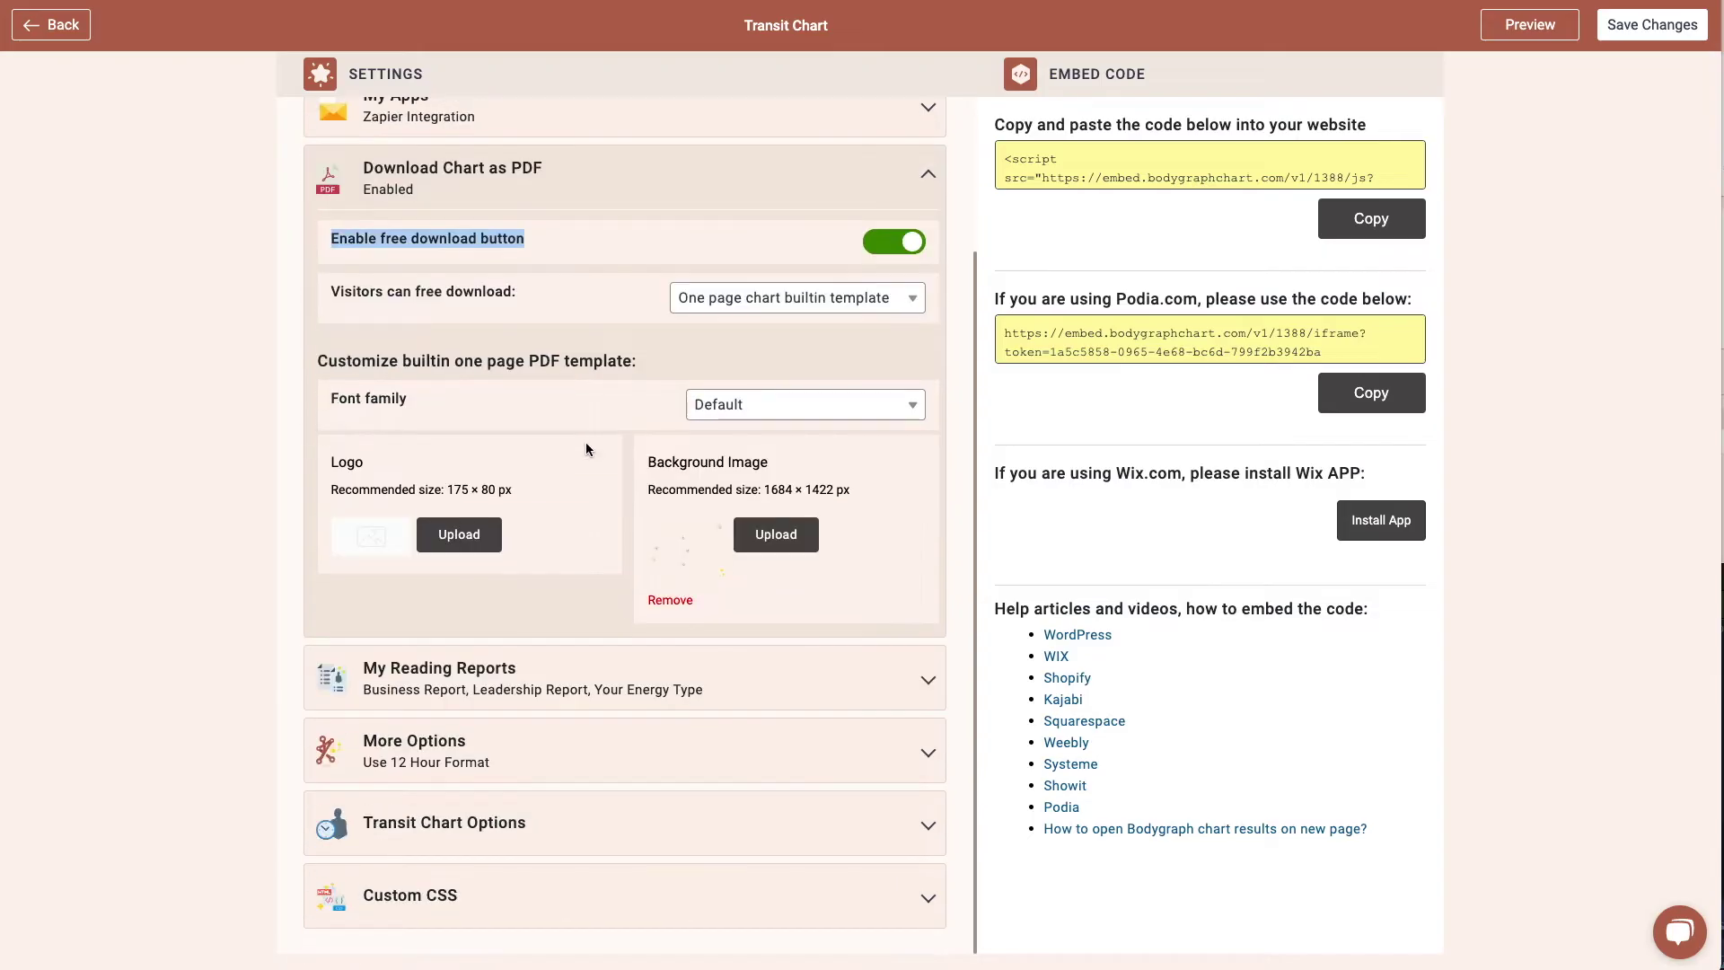
left_click(928, 680)
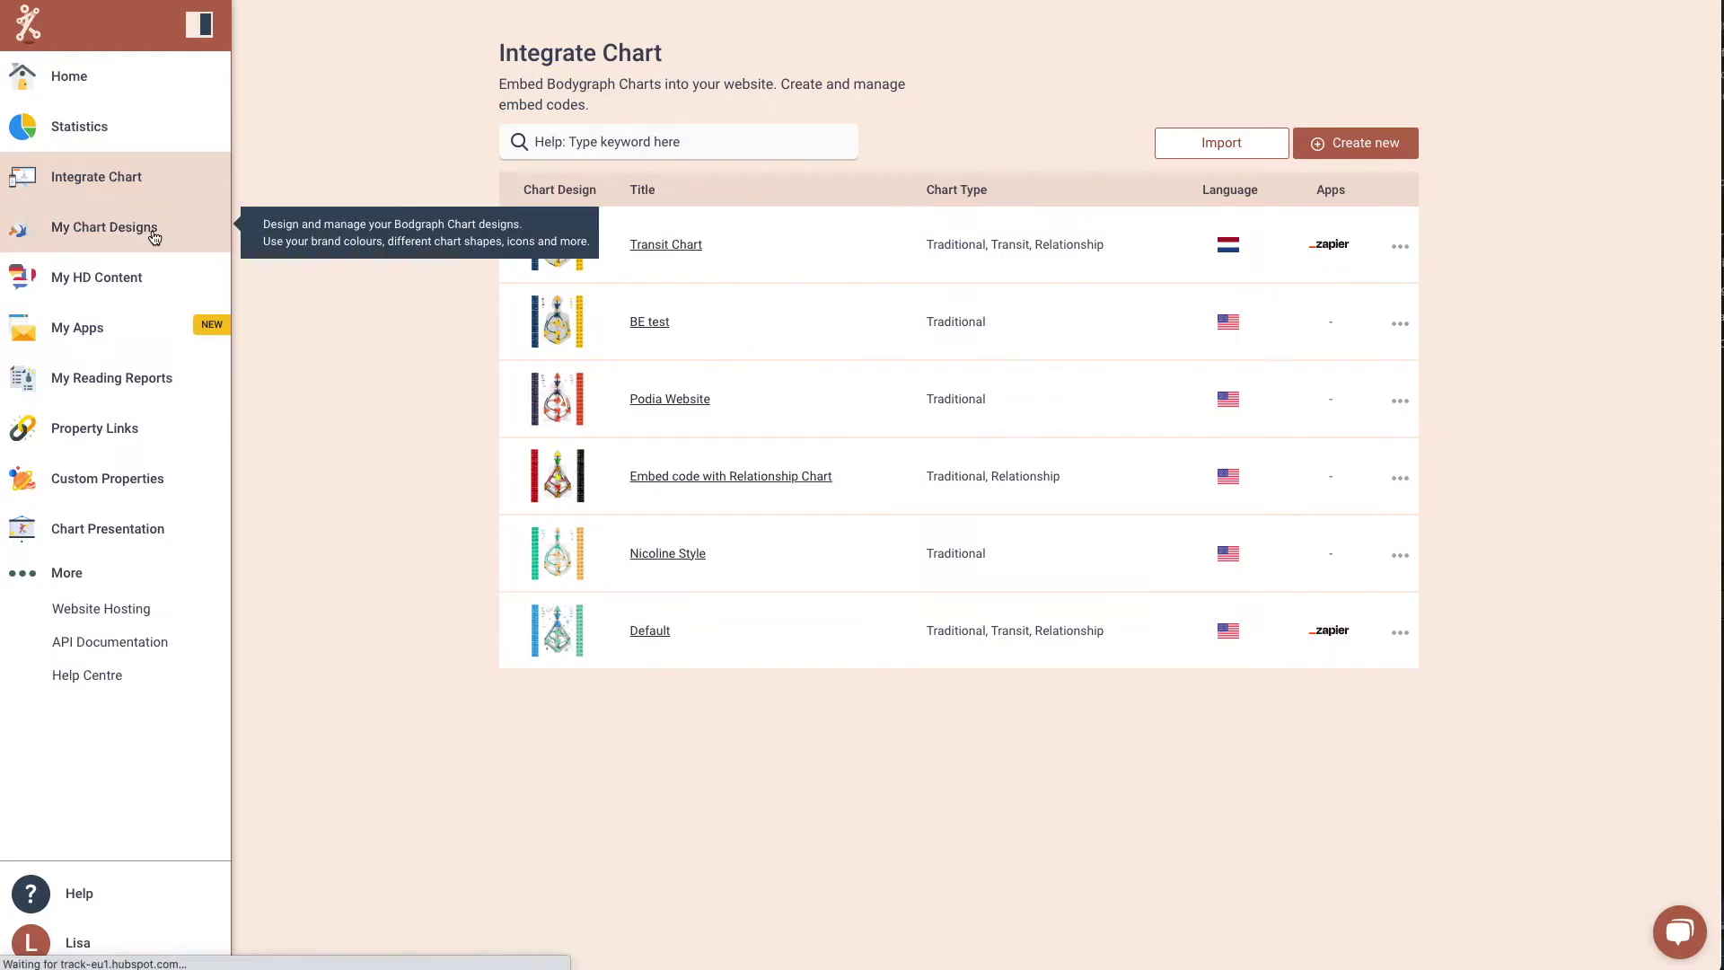
- Browse the gallery of Bodygraph chart designs in My Chart Designs and return to its beginning
left_click(153, 231)
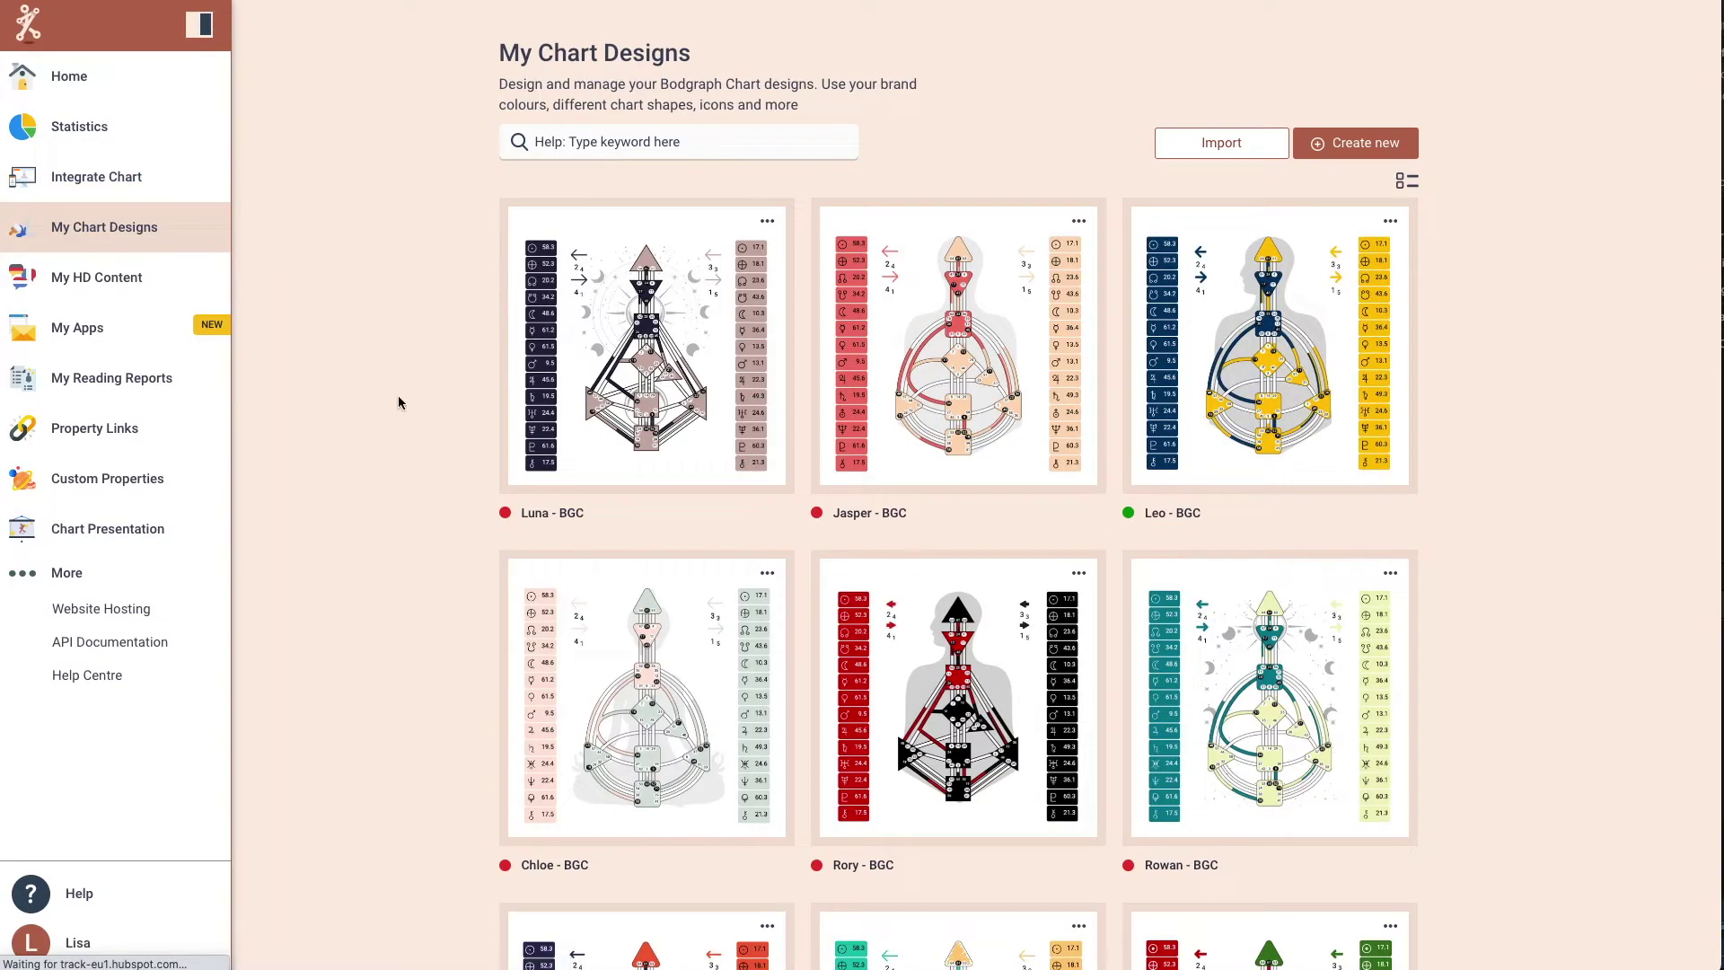
scroll(1472, 420, "down", 5)
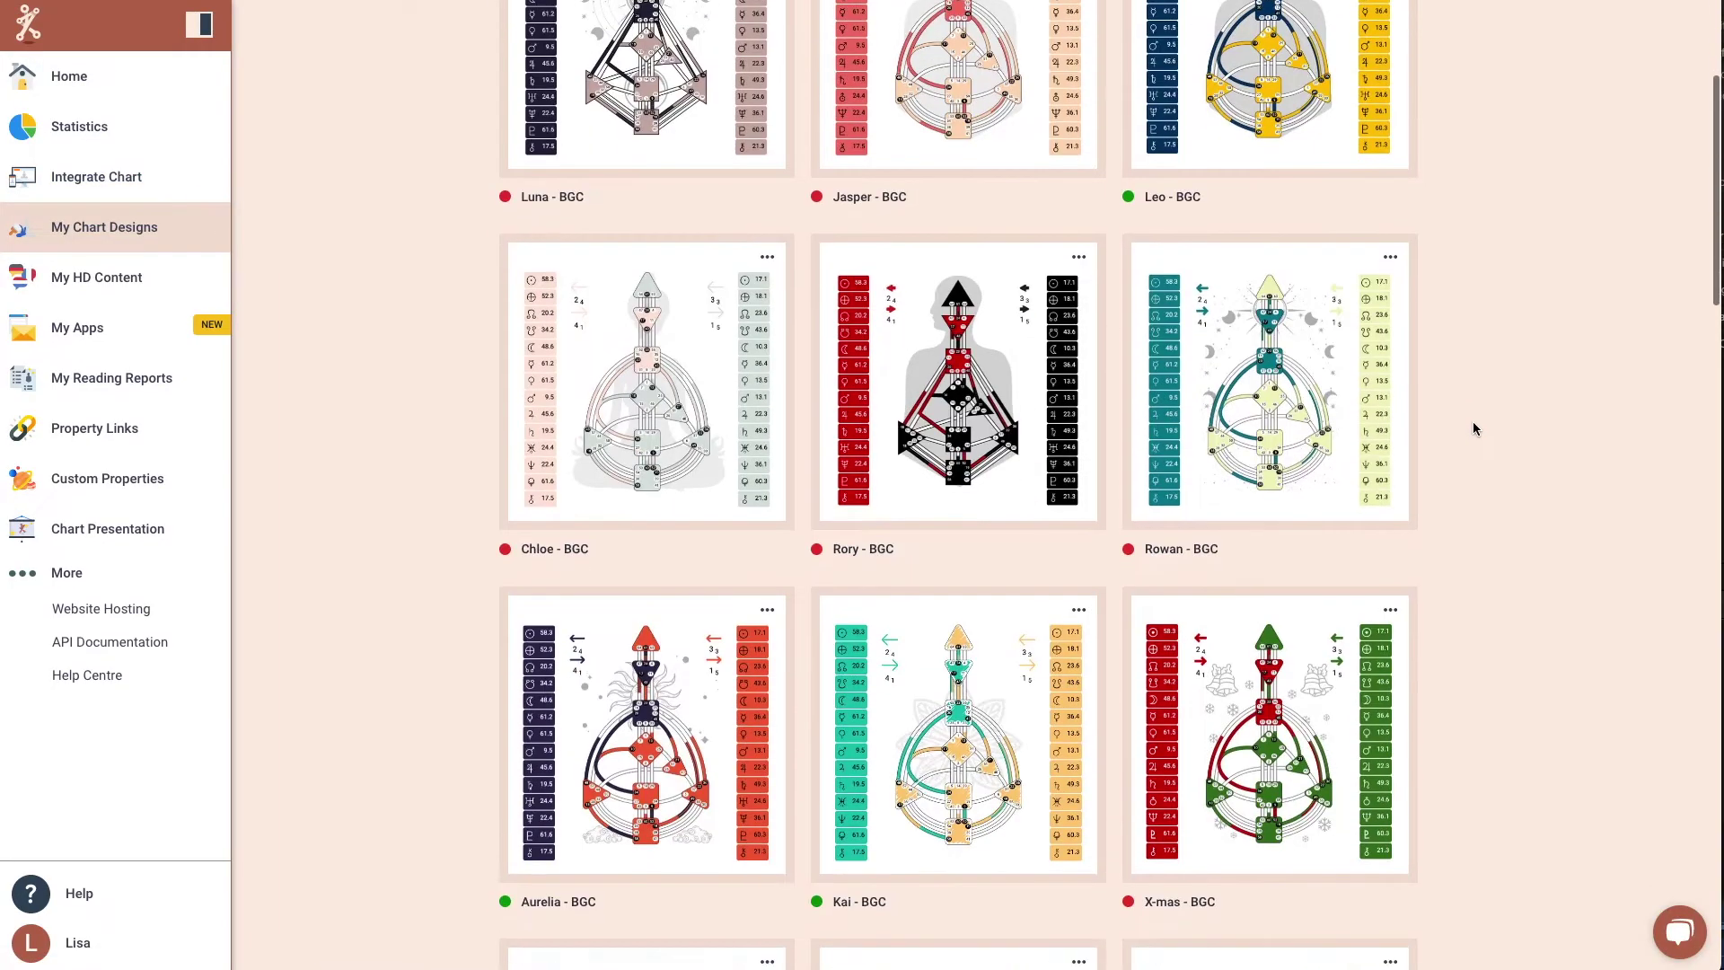
scroll(1473, 428, "down", 3)
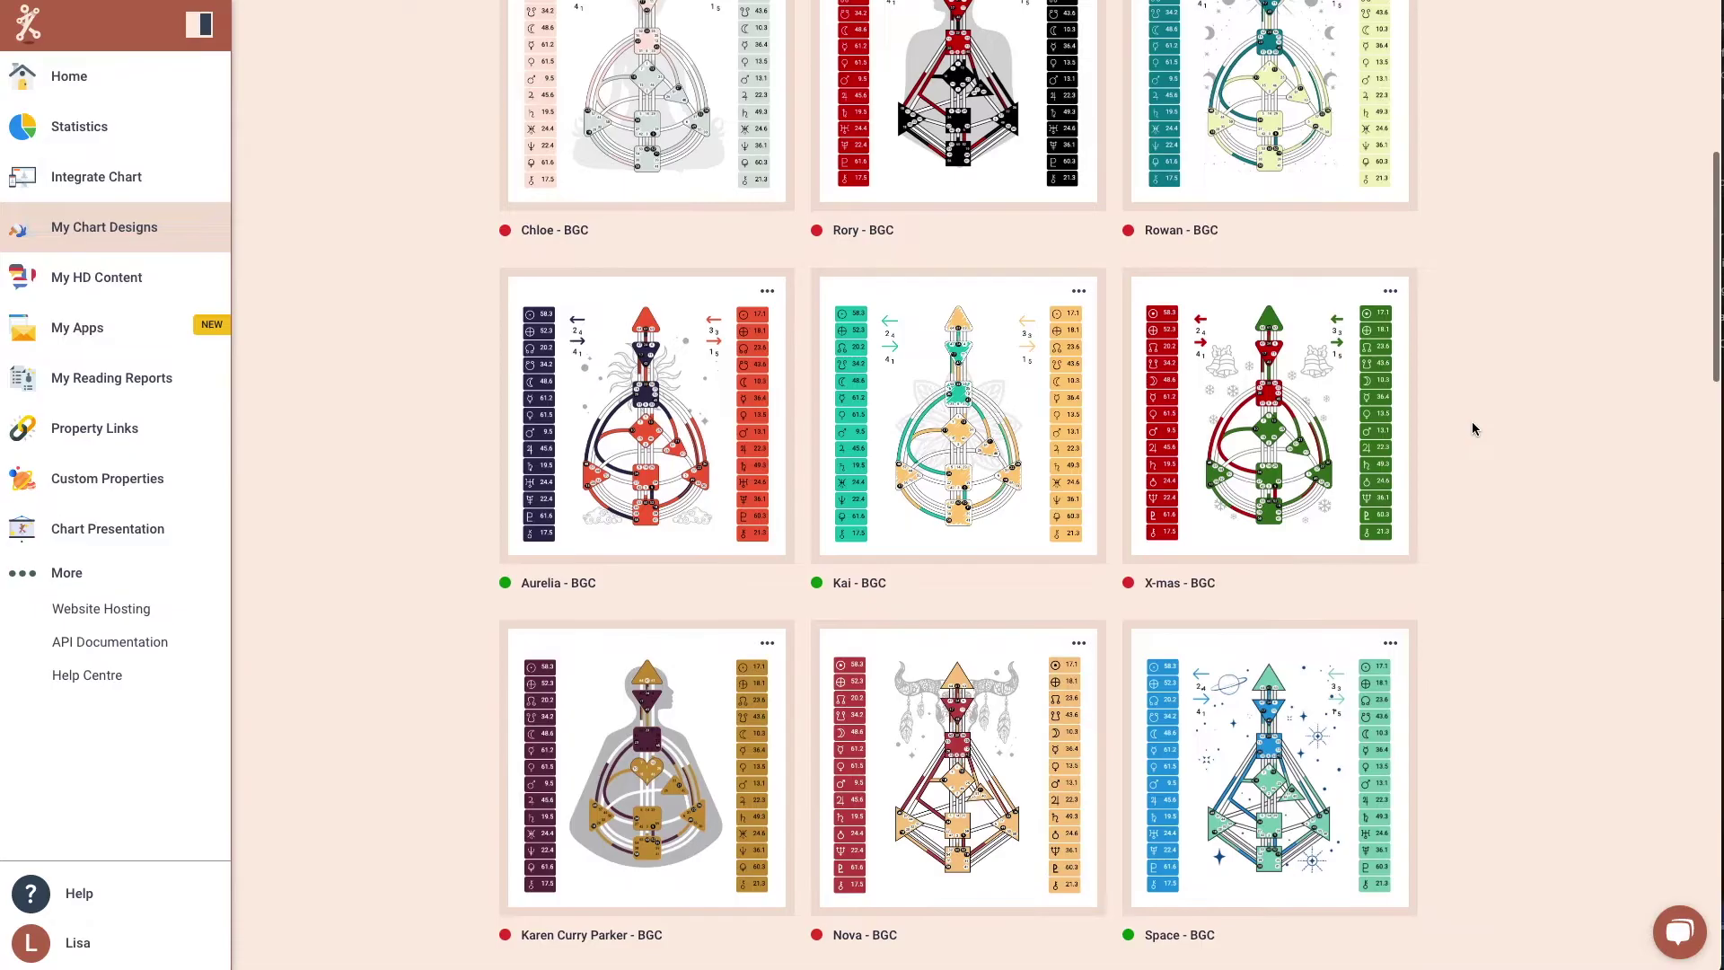
scroll(1472, 428, "down", 3)
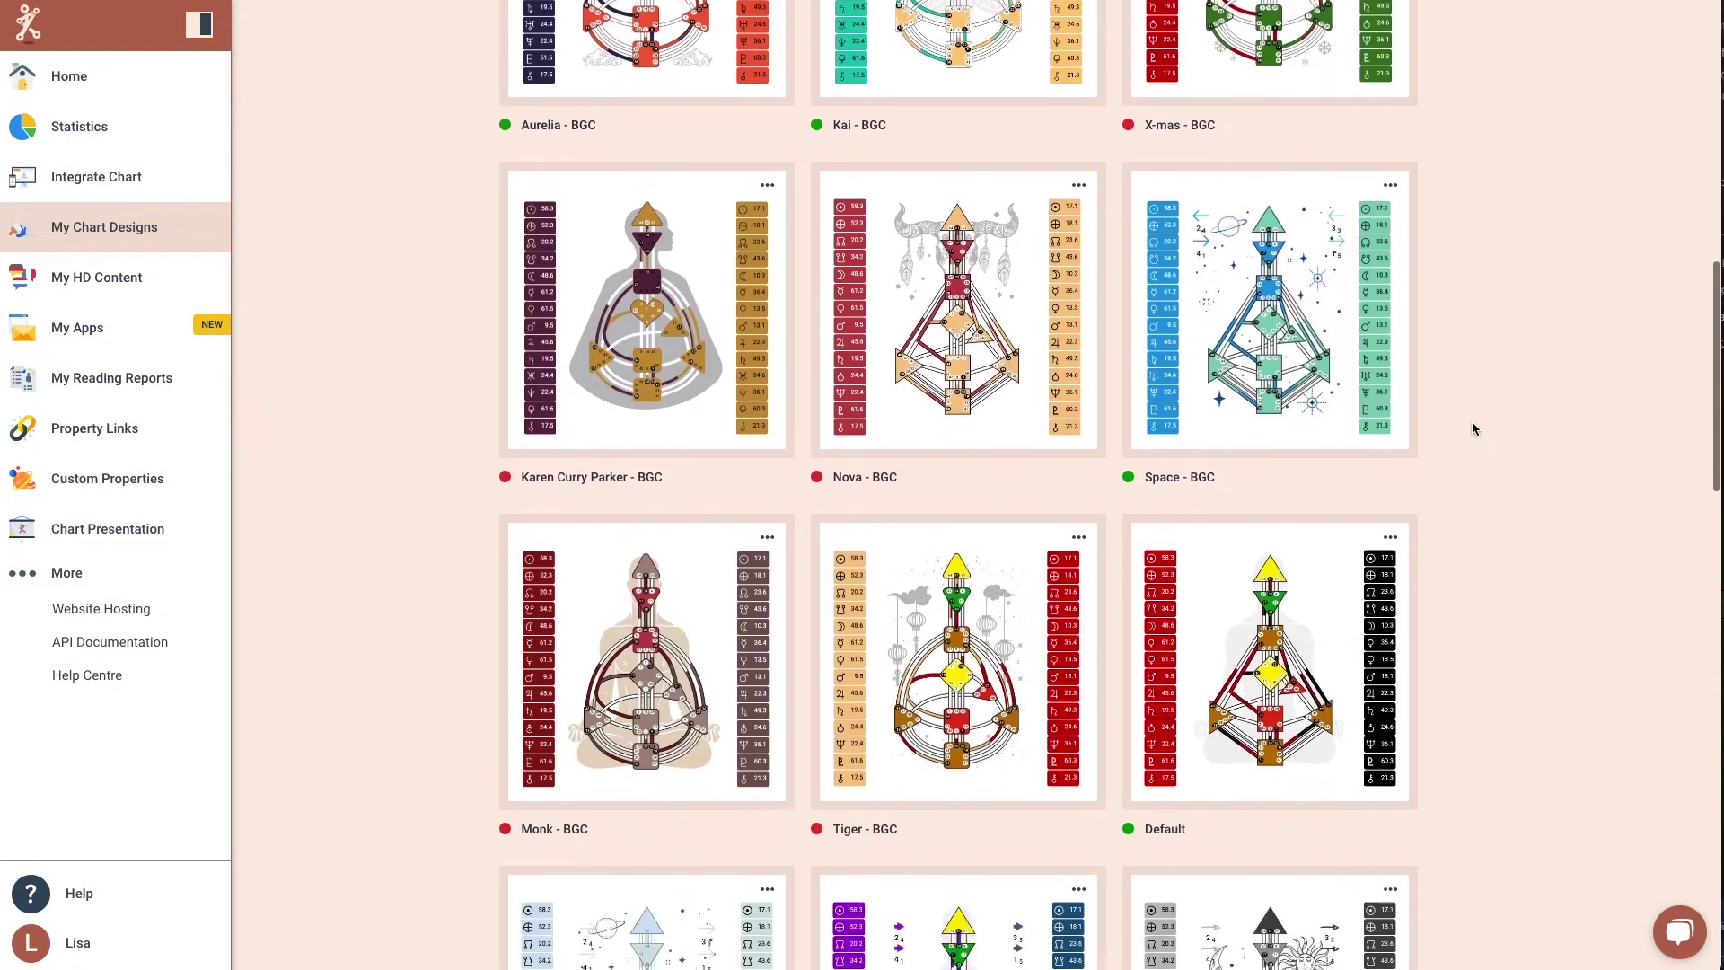
scroll(1472, 428, "down", 3)
scroll(1473, 428, "down", 2)
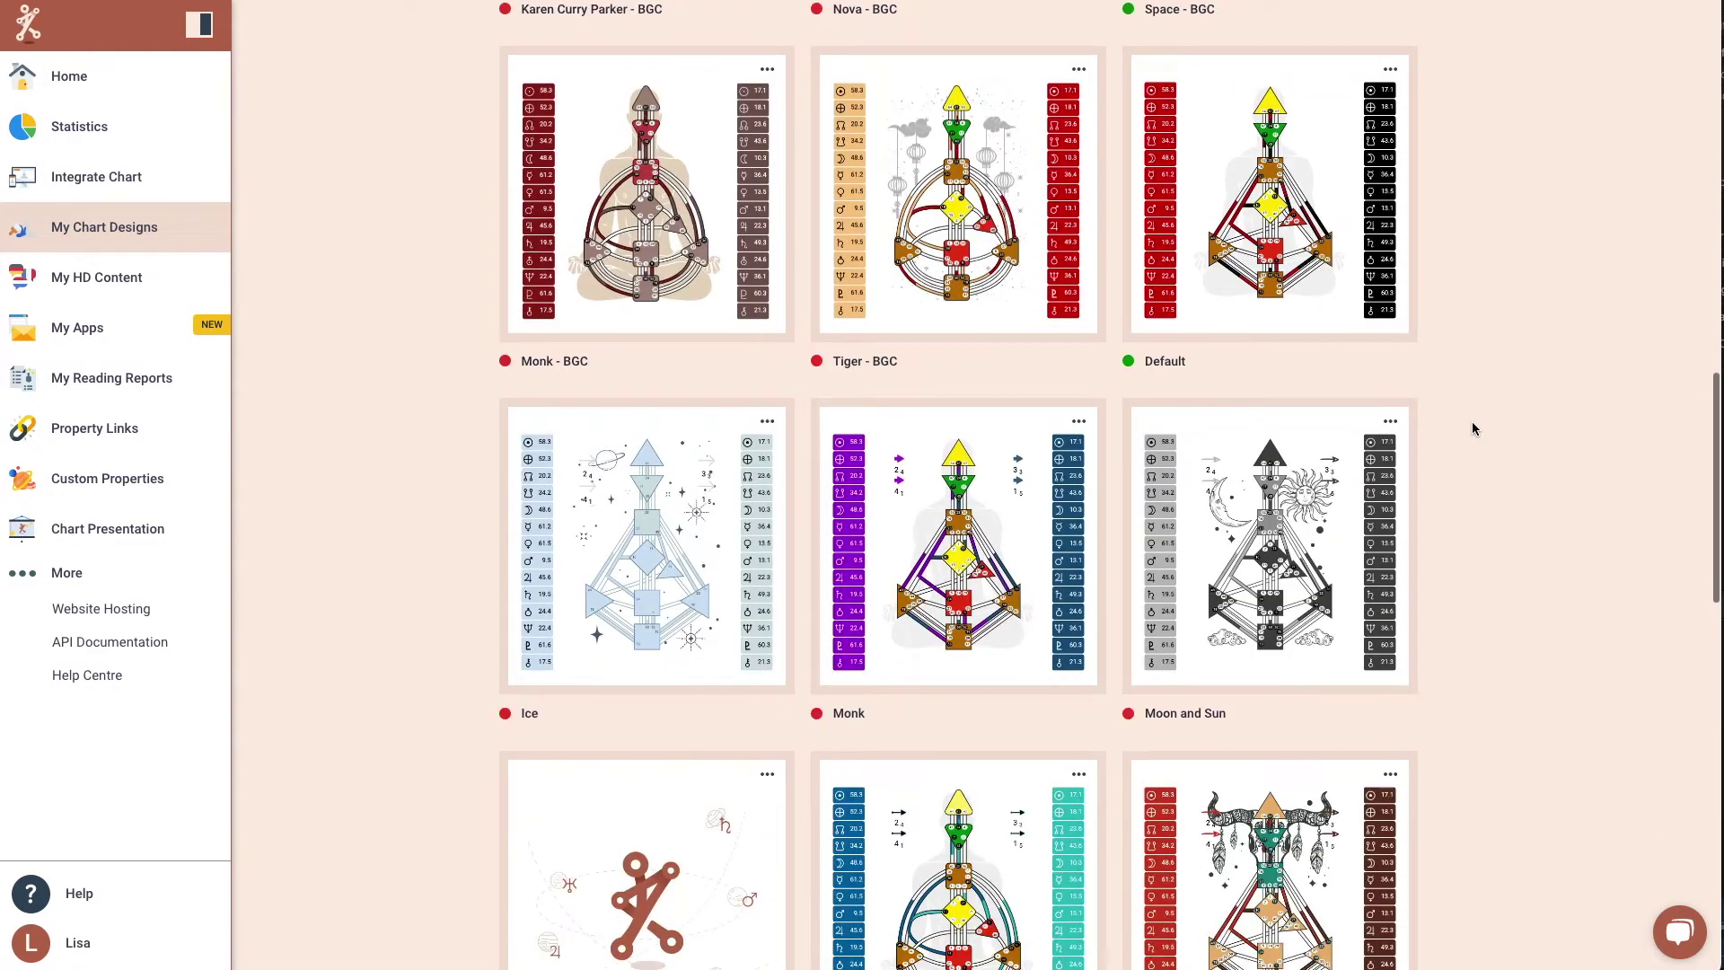
scroll(1473, 429, "down", 1)
scroll(1472, 428, "up", 1)
scroll(1472, 428, "up", 12)
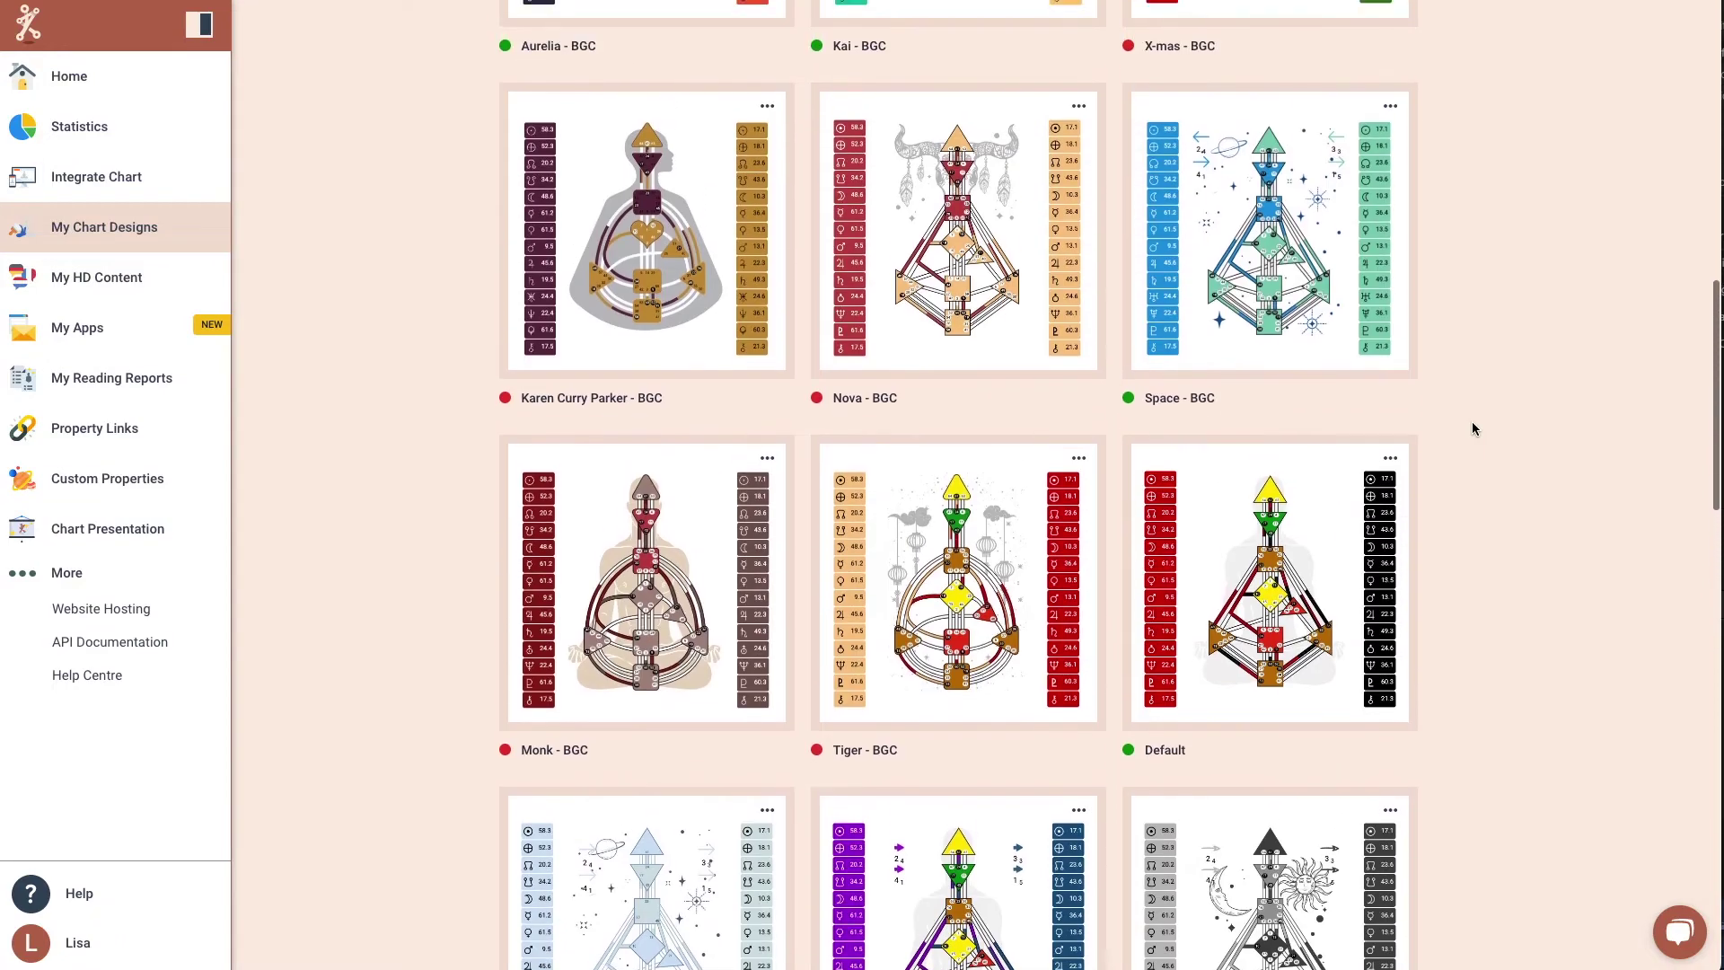
scroll(1472, 422, "up", 4)
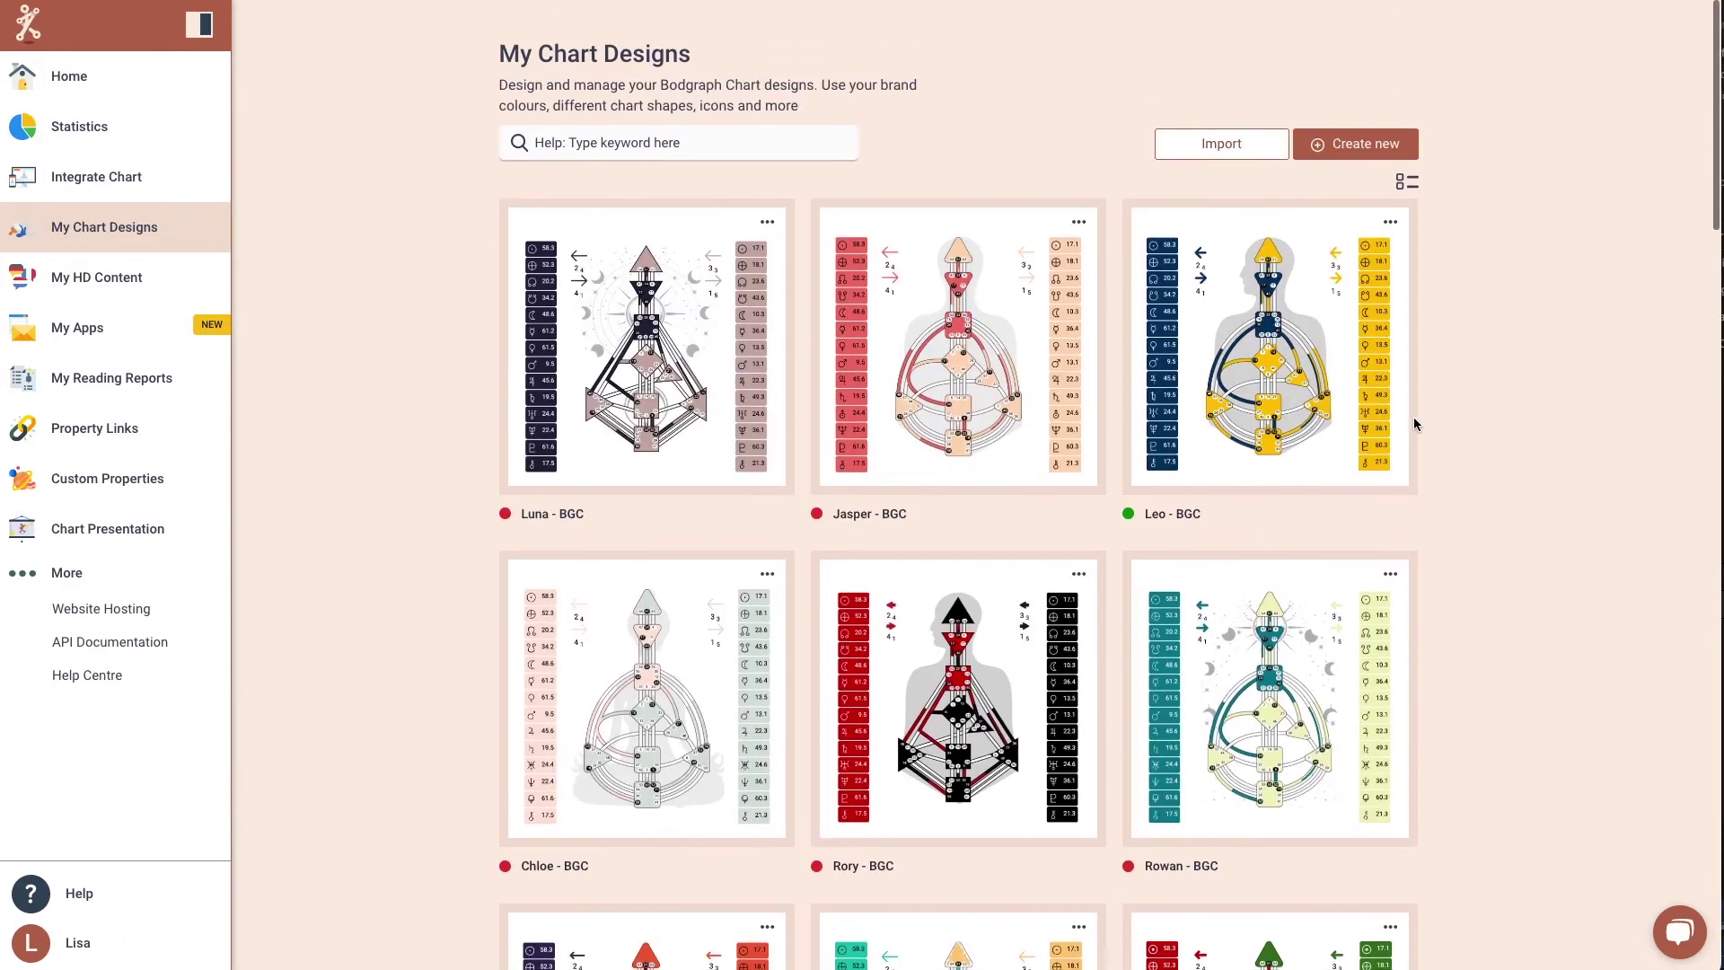
- Examine the English - Descriptions content in My HD Content, its Type options and the property labels on a chart result
left_click(144, 280)
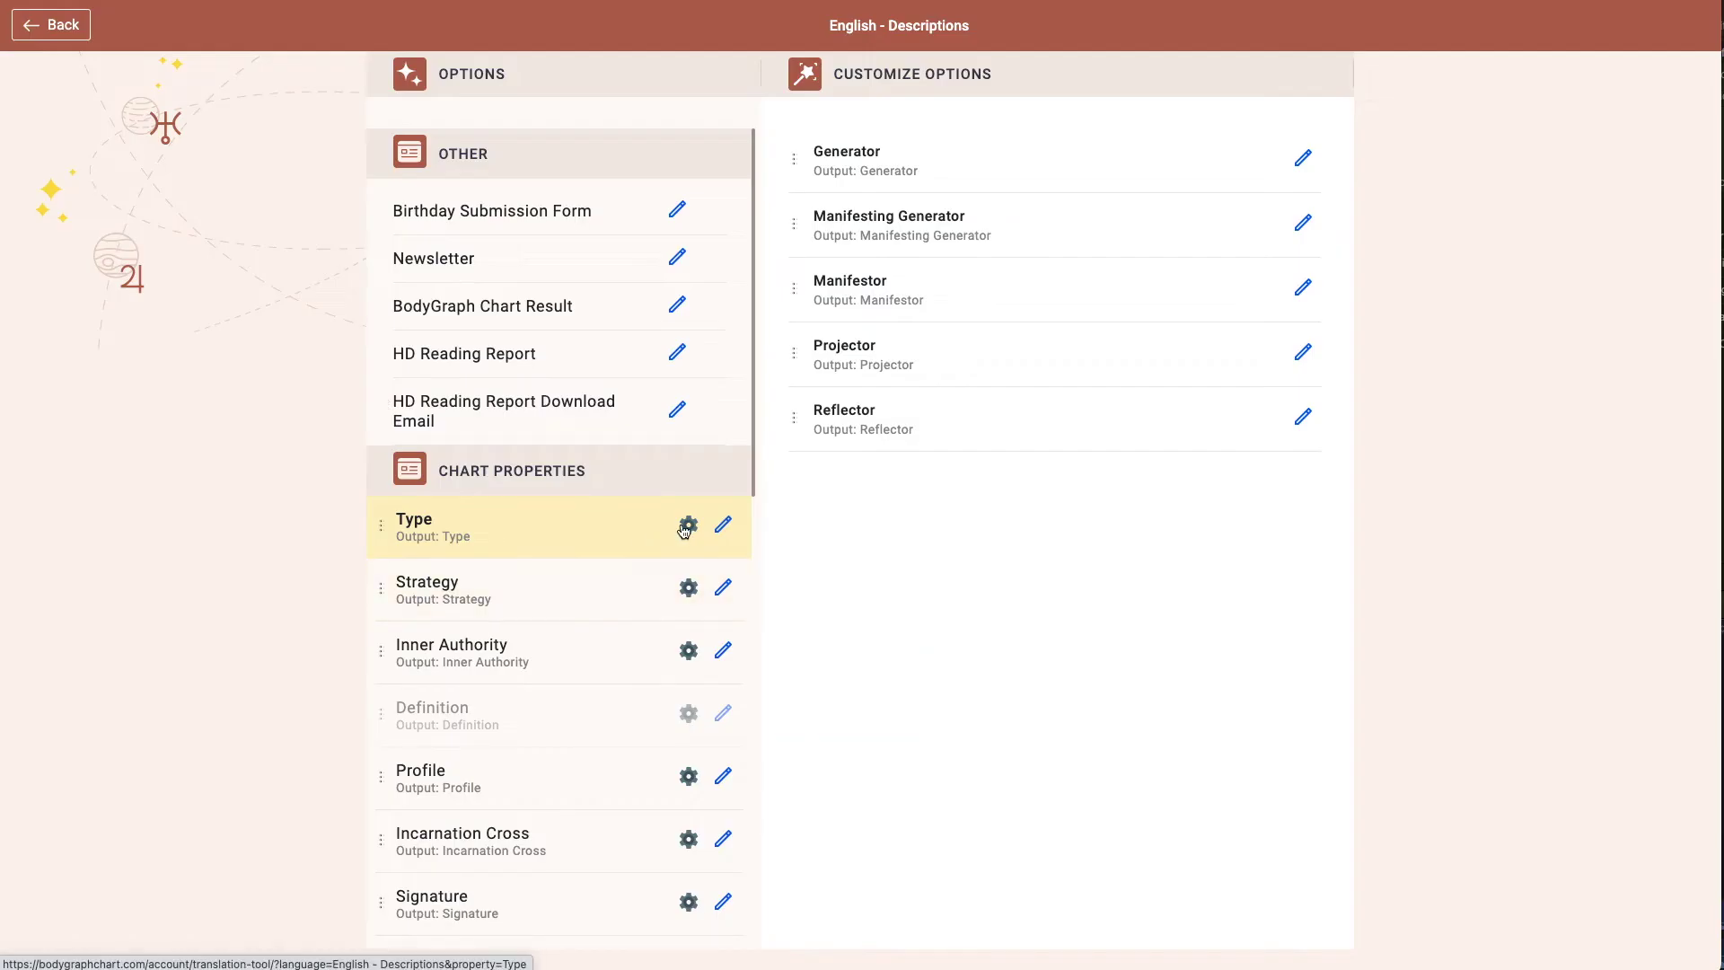
left_click(682, 527)
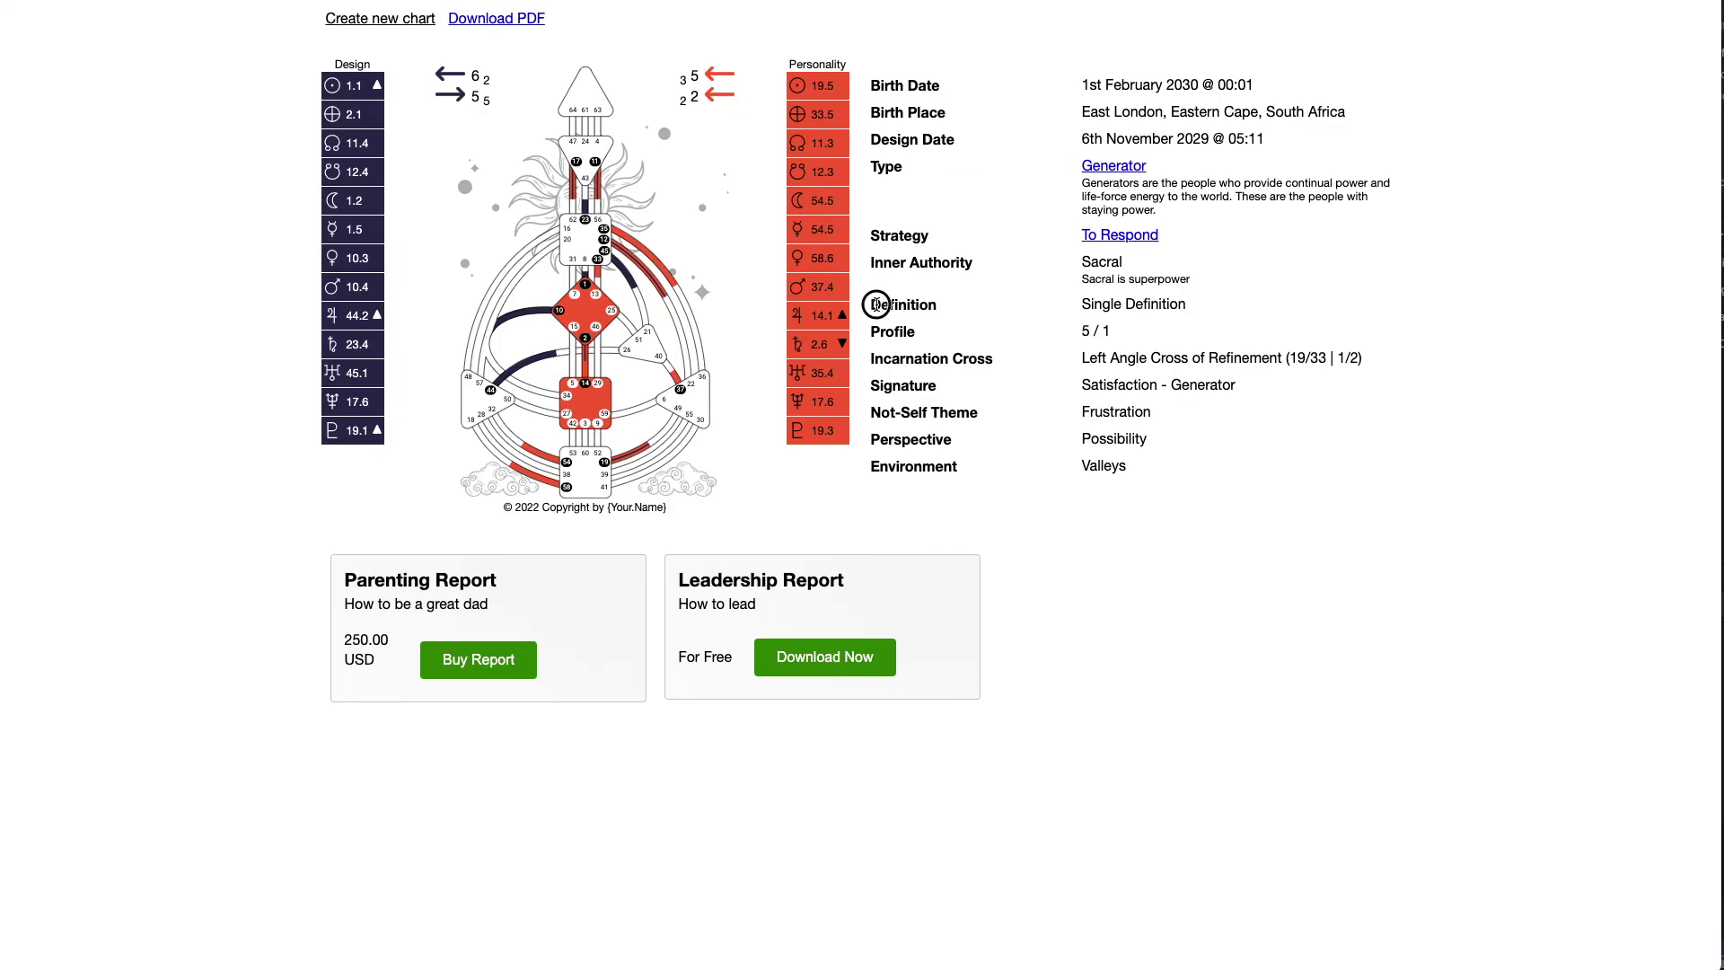
left_click_drag(876, 304, 935, 331)
left_click(1104, 527)
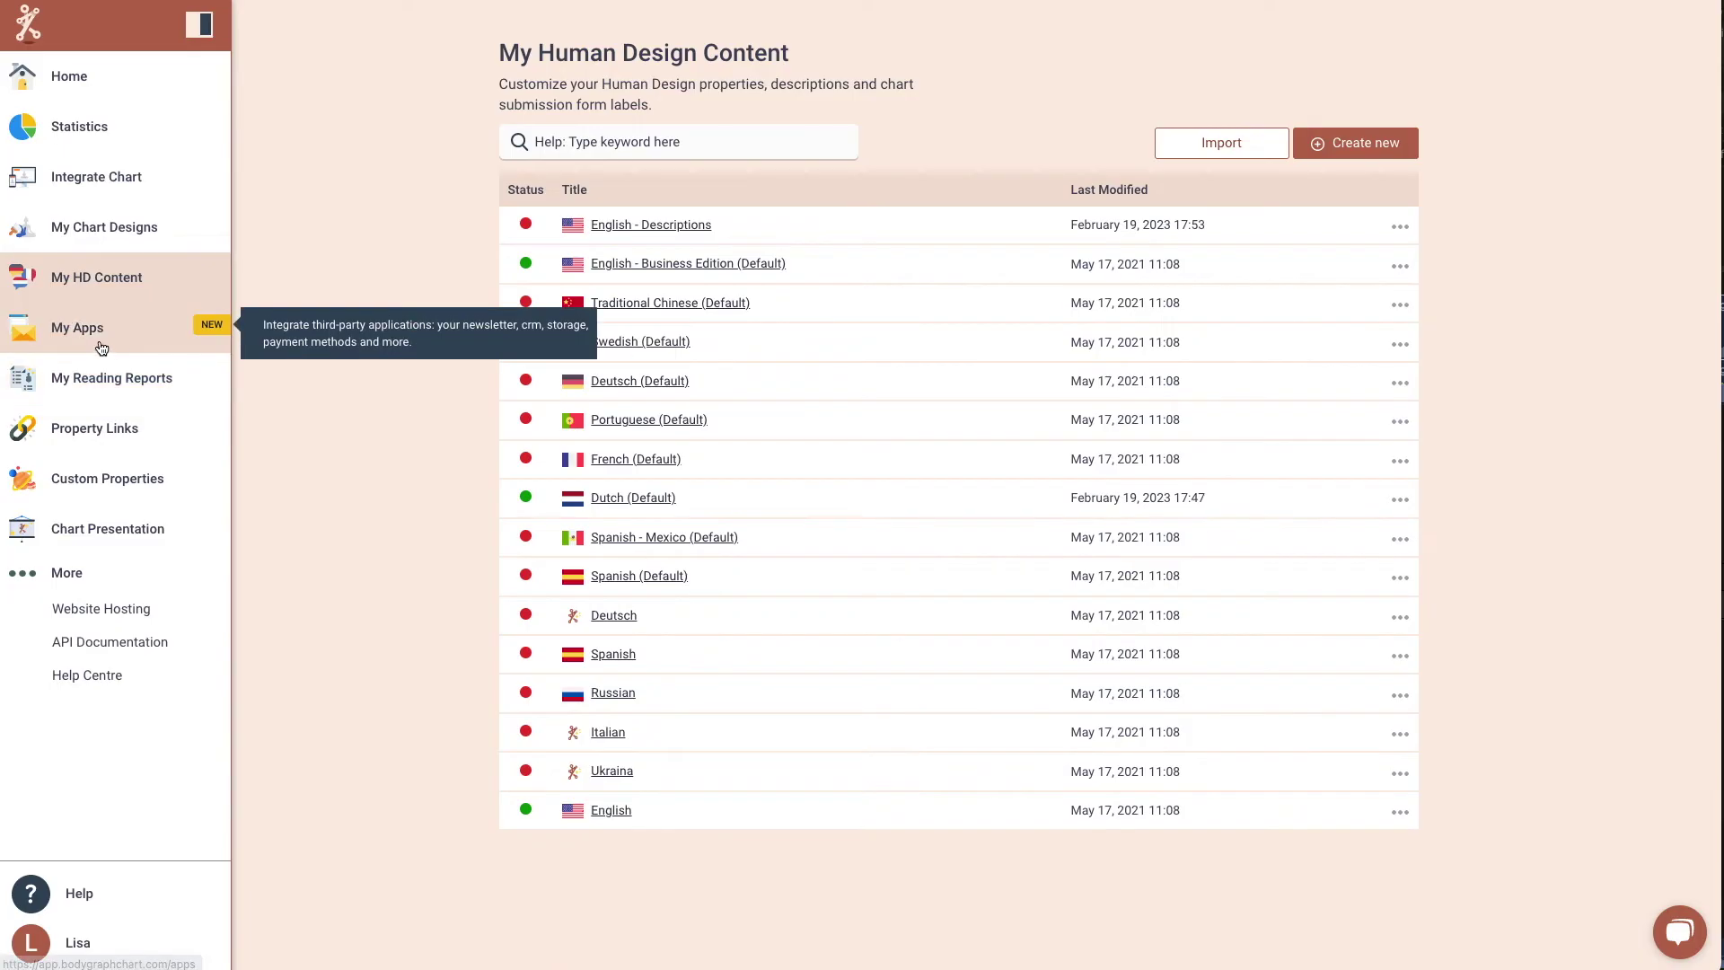
- Look through the newsletter and data storage integrations in My Apps
left_click(95, 342)
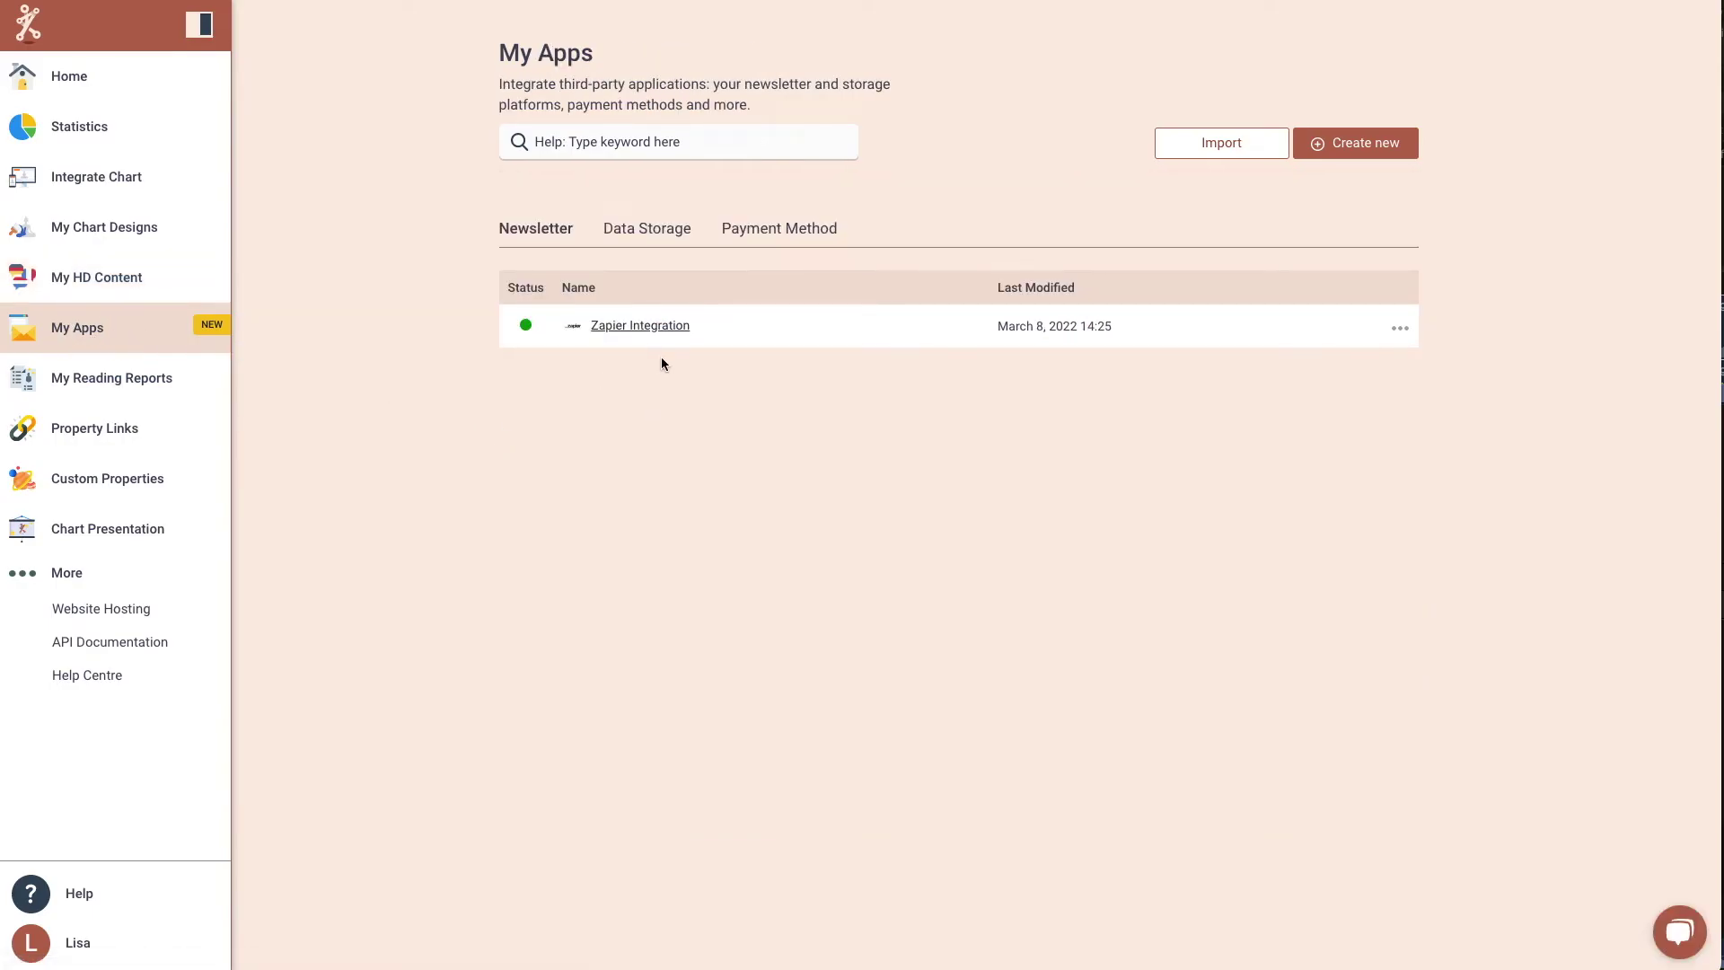
left_click(651, 235)
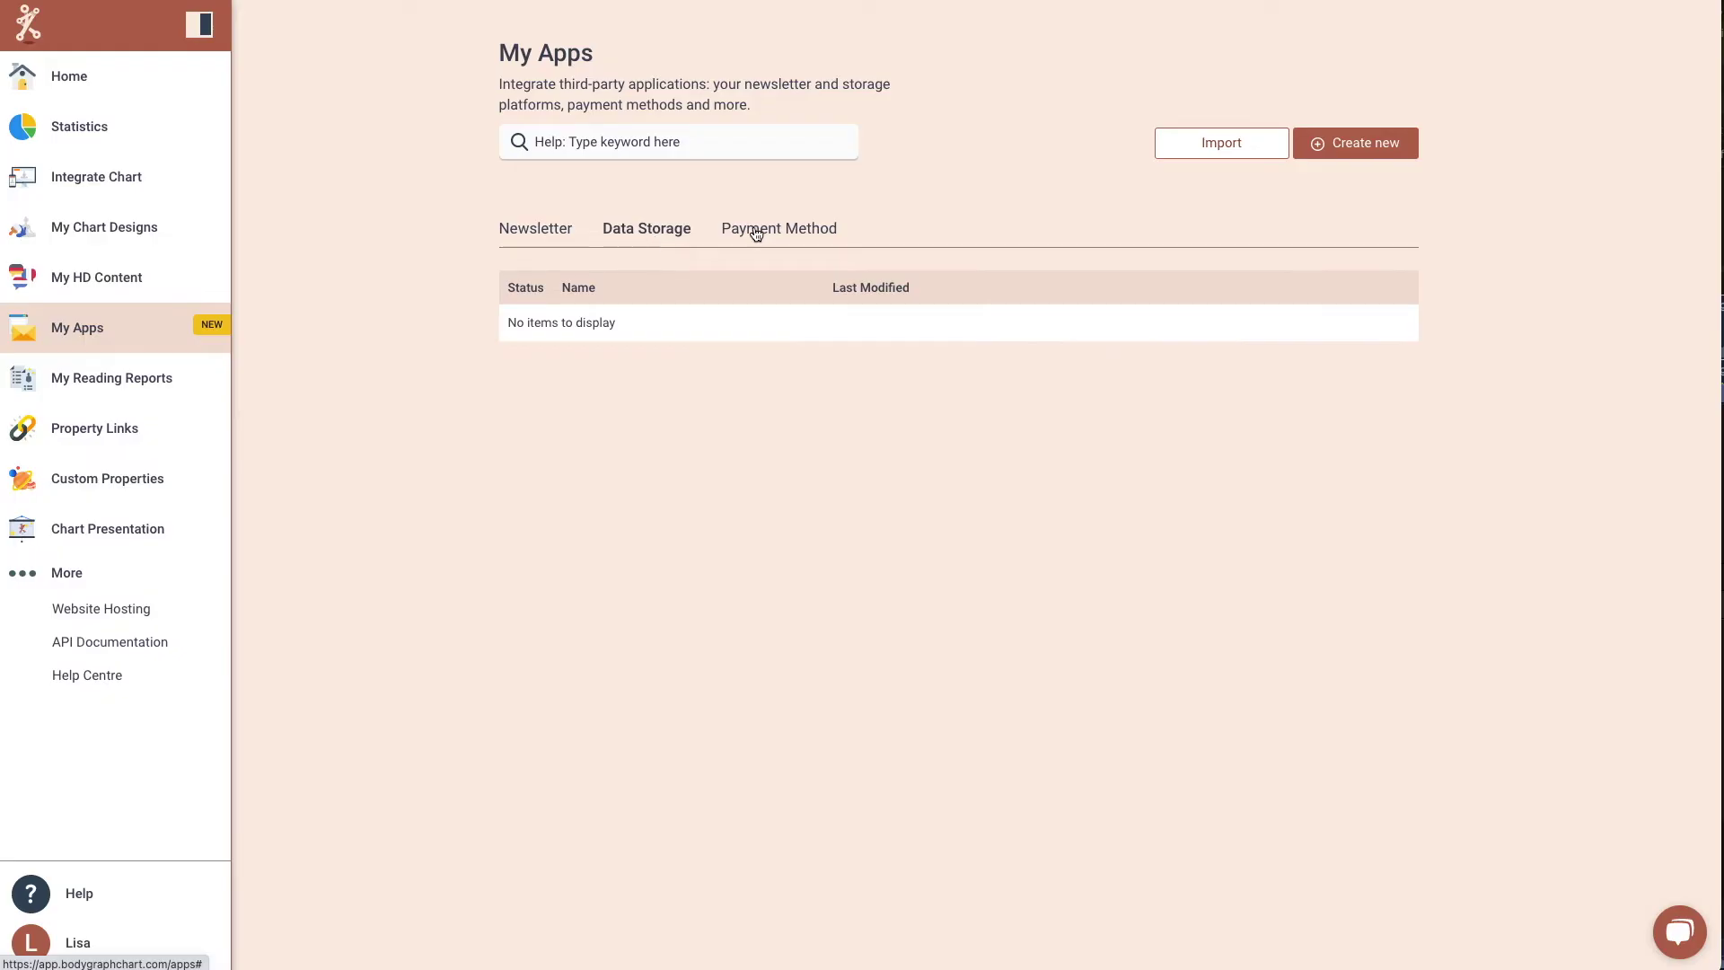
left_click(531, 230)
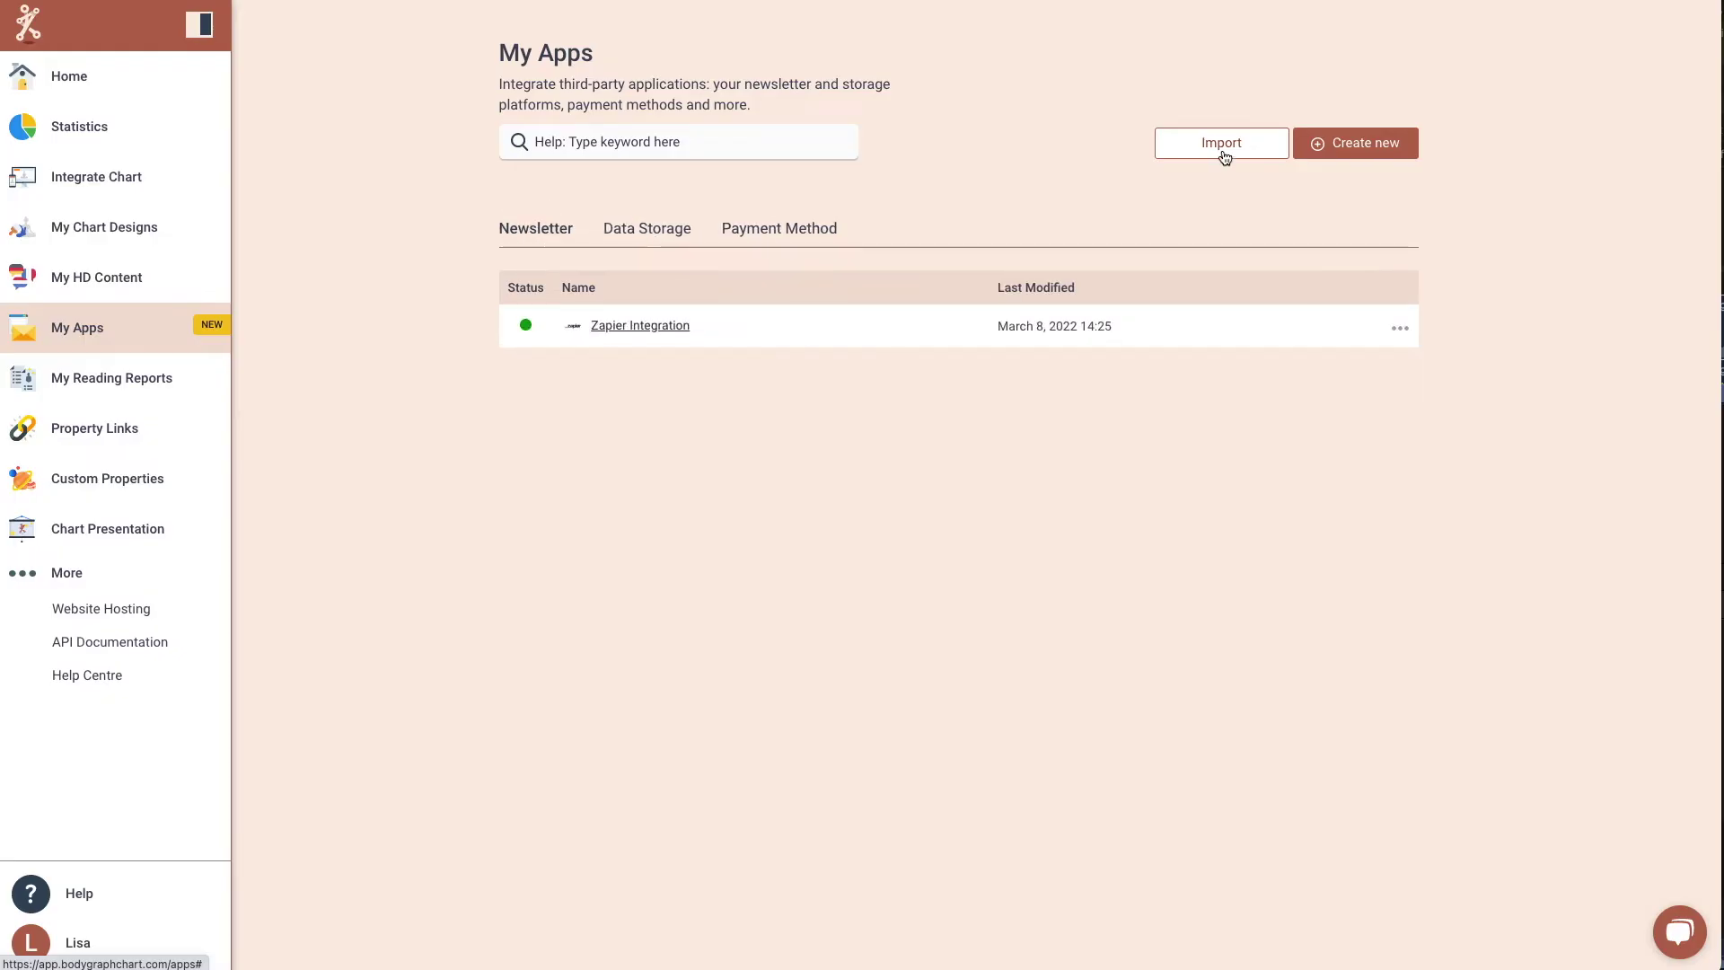
- Review the integrations available for a new app, view ActiveCampaign's connection settings, and return to My Apps without saving
left_click(1360, 145)
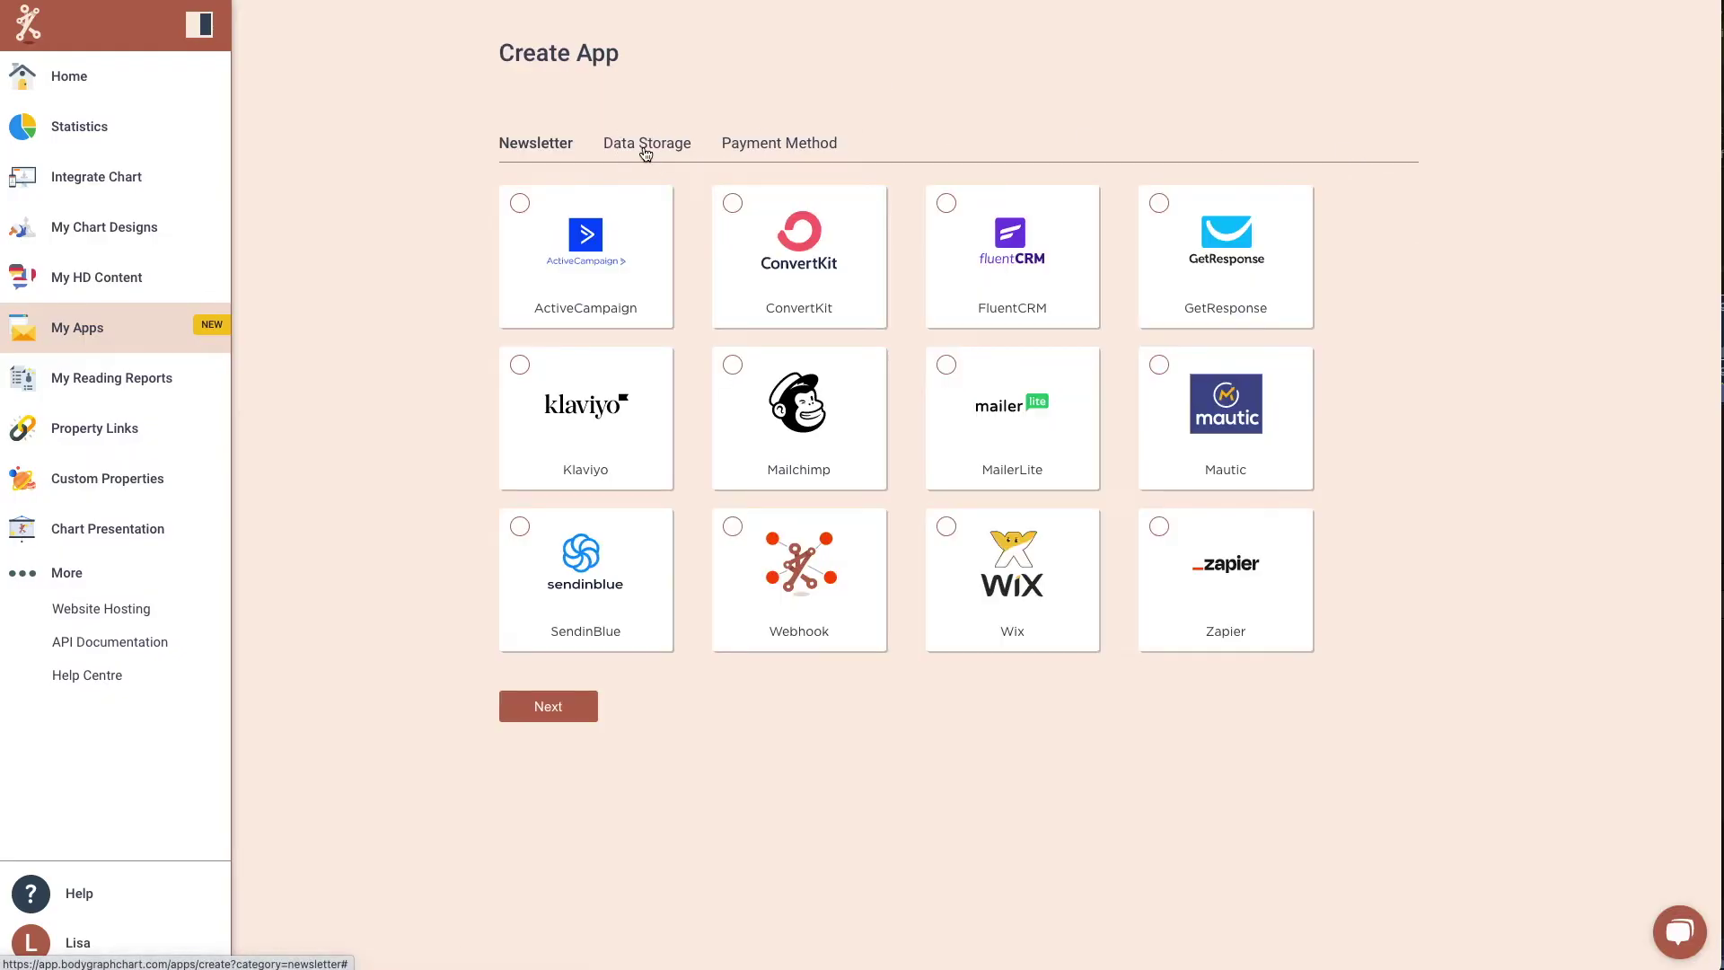
left_click(646, 148)
left_click(745, 144)
left_click(544, 148)
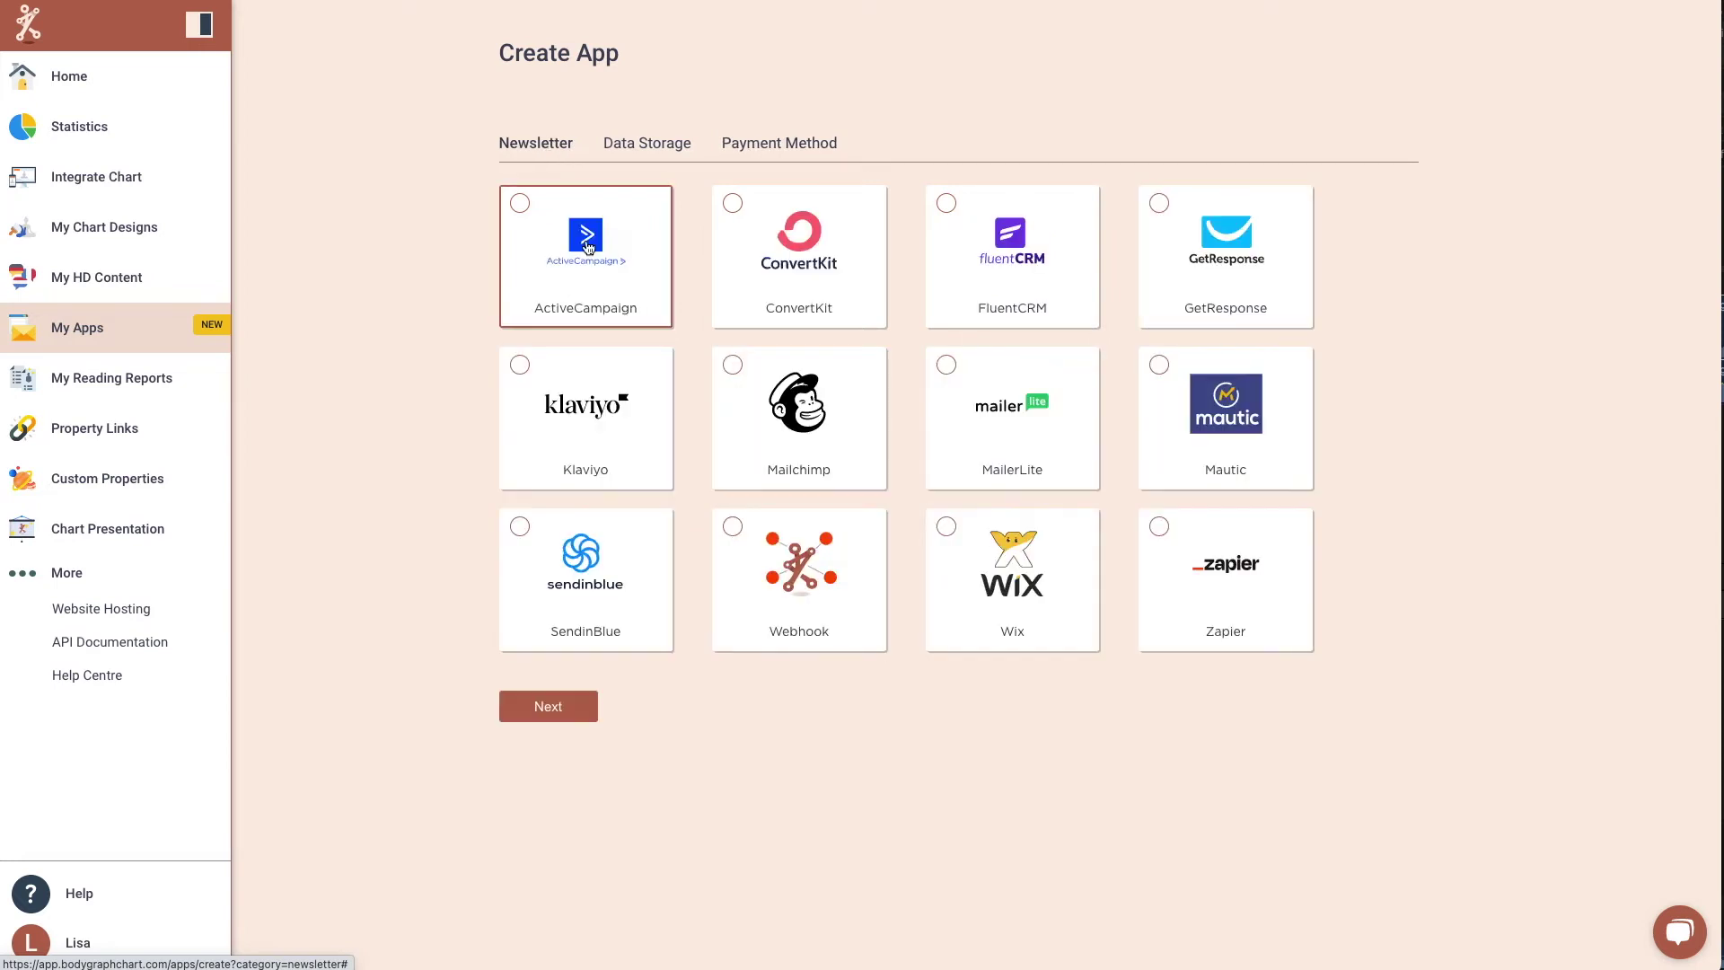
left_click(586, 247)
left_click(546, 707)
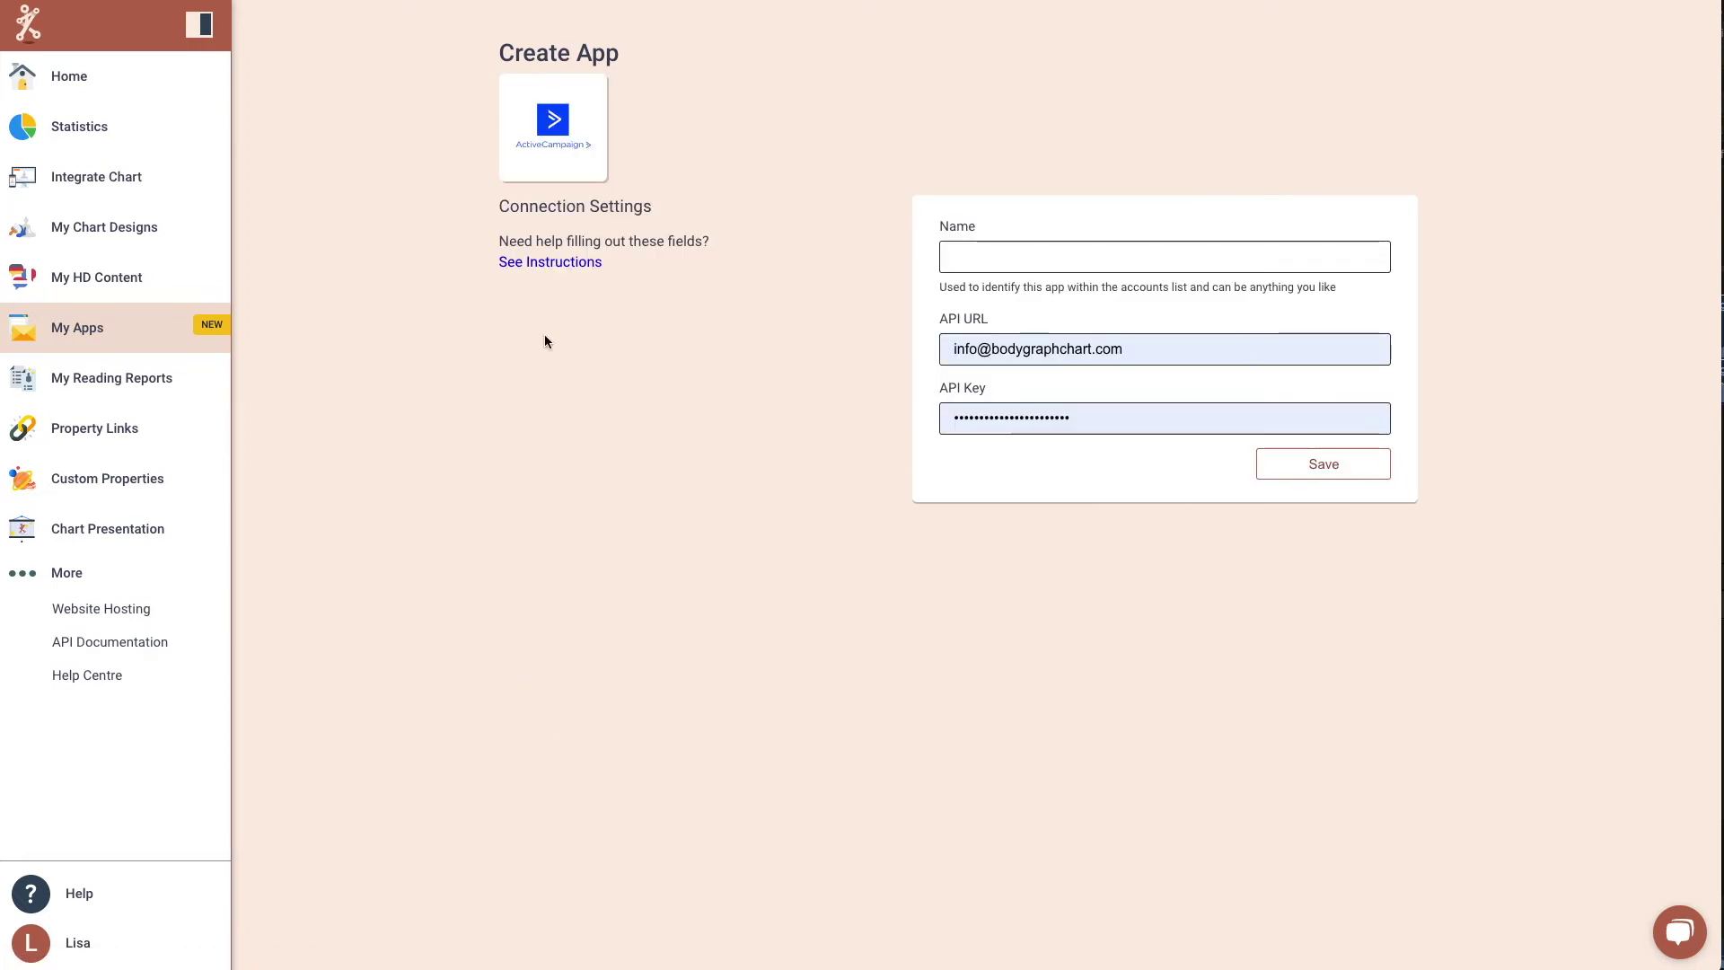
left_click(90, 333)
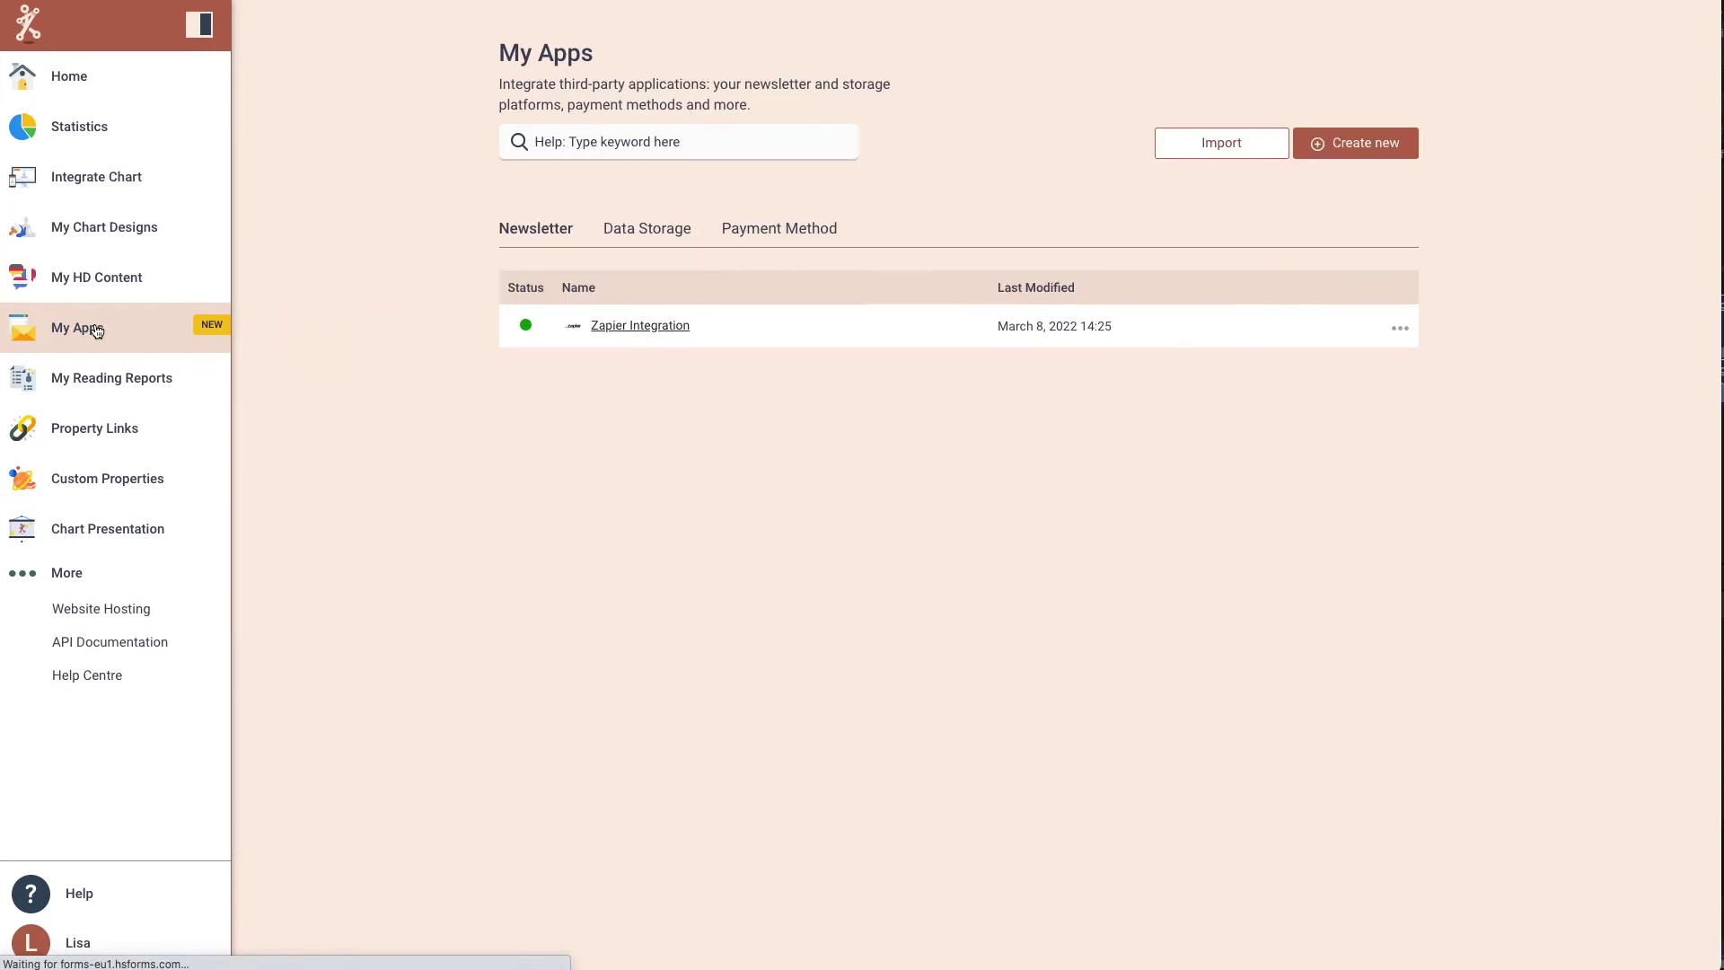
- Examine the My Apps settings of the BE test chart embed, including the Zapier Integration under Your Apps
left_click(84, 179)
left_click(650, 318)
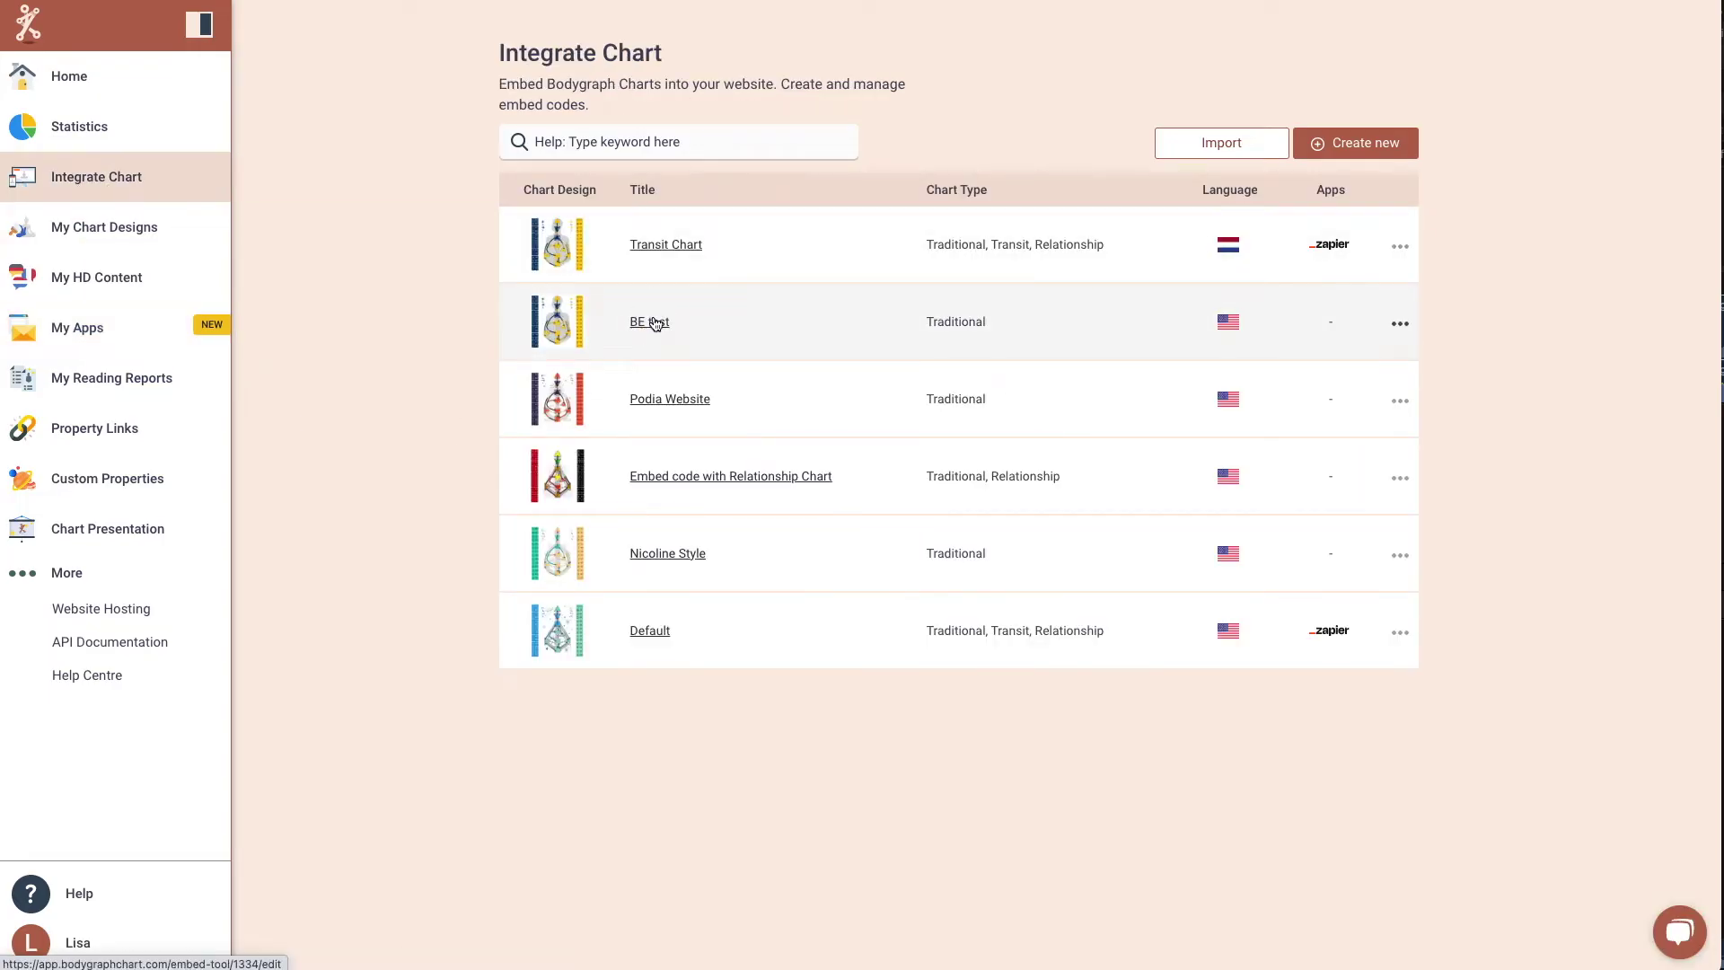
left_click_drag(365, 285, 439, 286)
left_click_drag(320, 448, 386, 447)
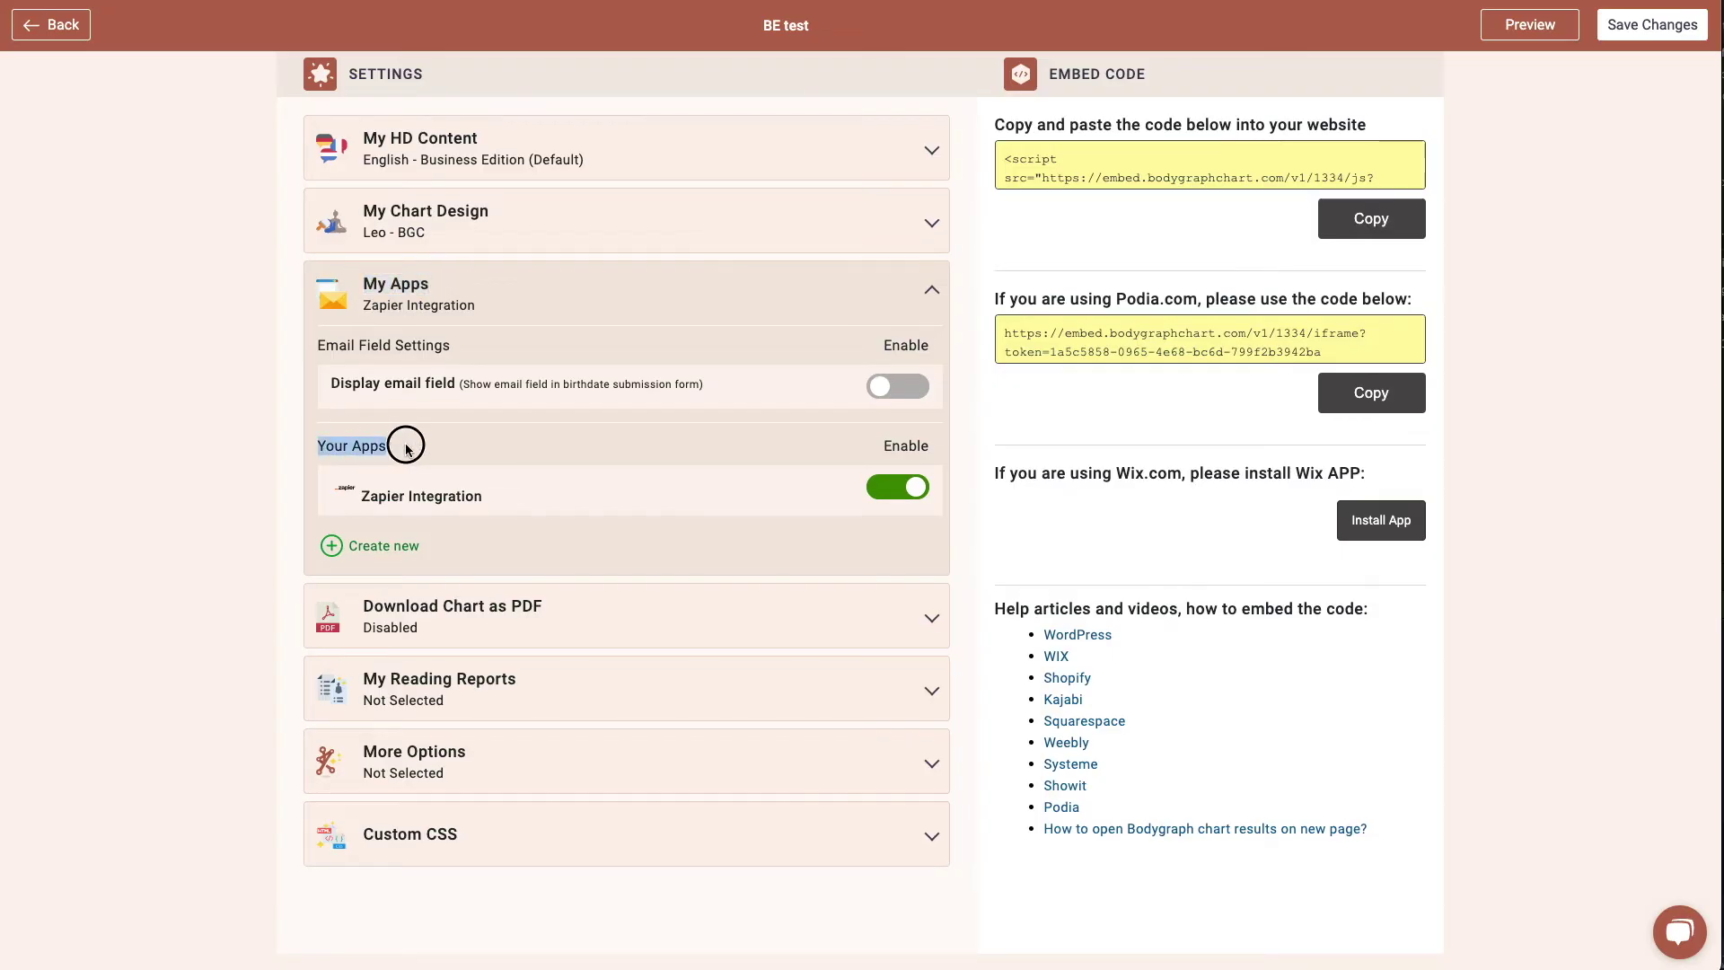
left_click_drag(453, 494, 383, 492)
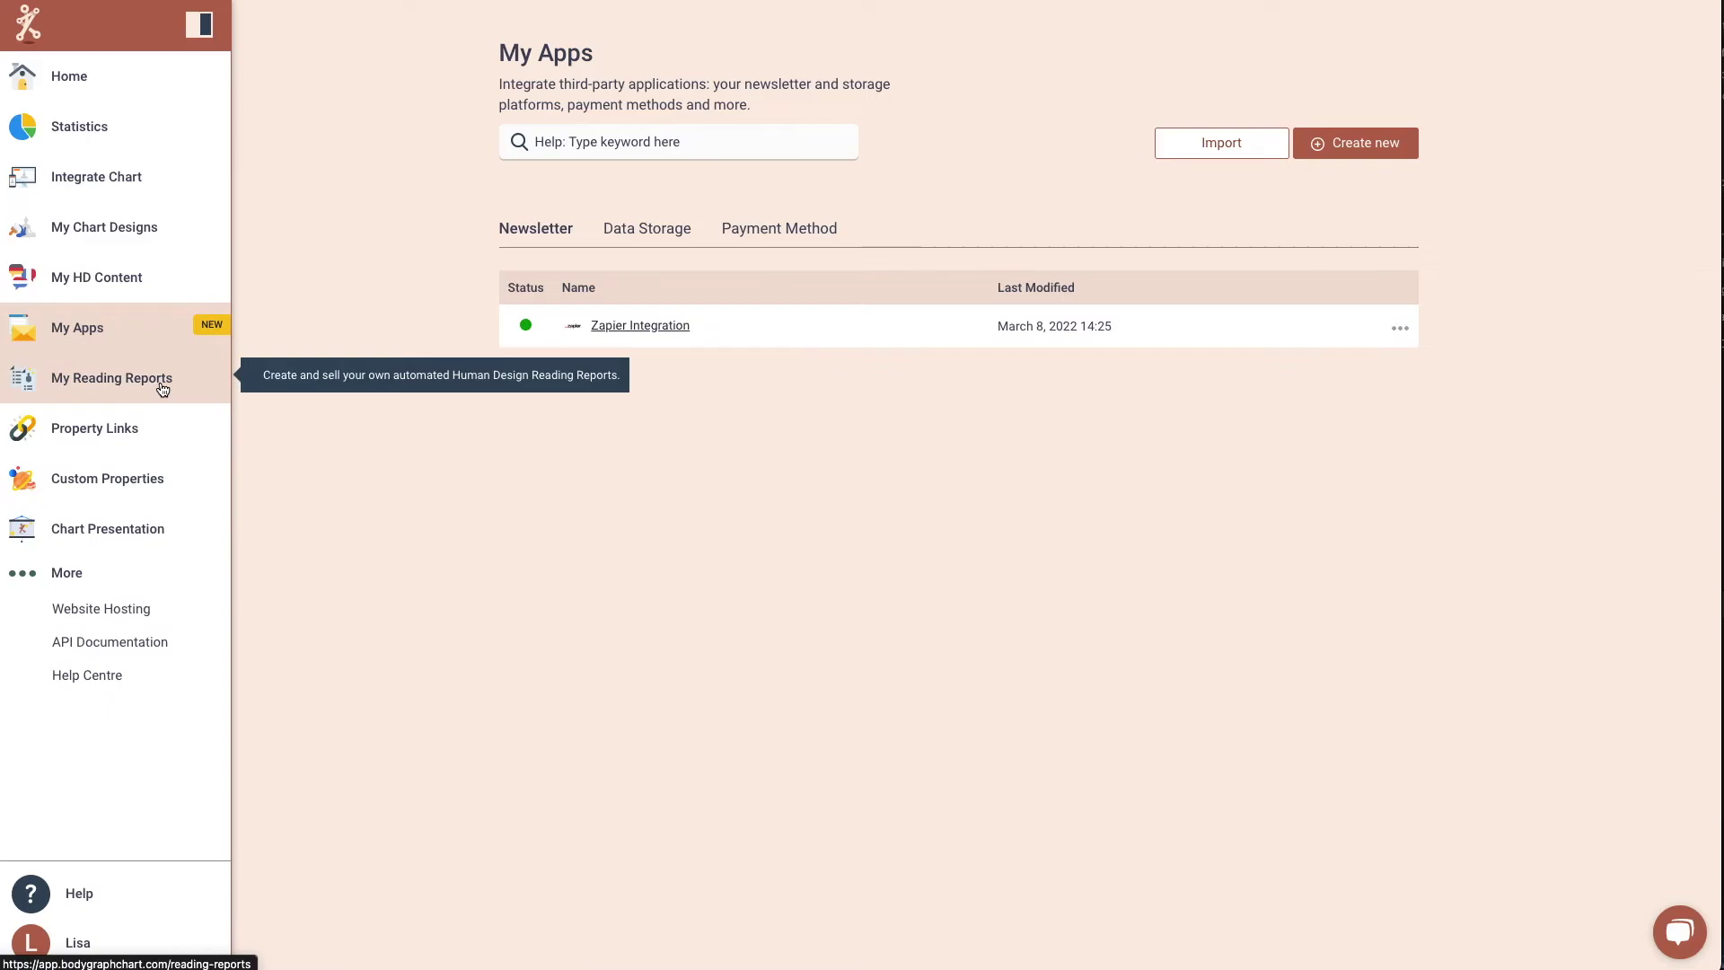
- Look at the Your Energy Type report in My Reading Reports and read through its report preview
left_click(162, 387)
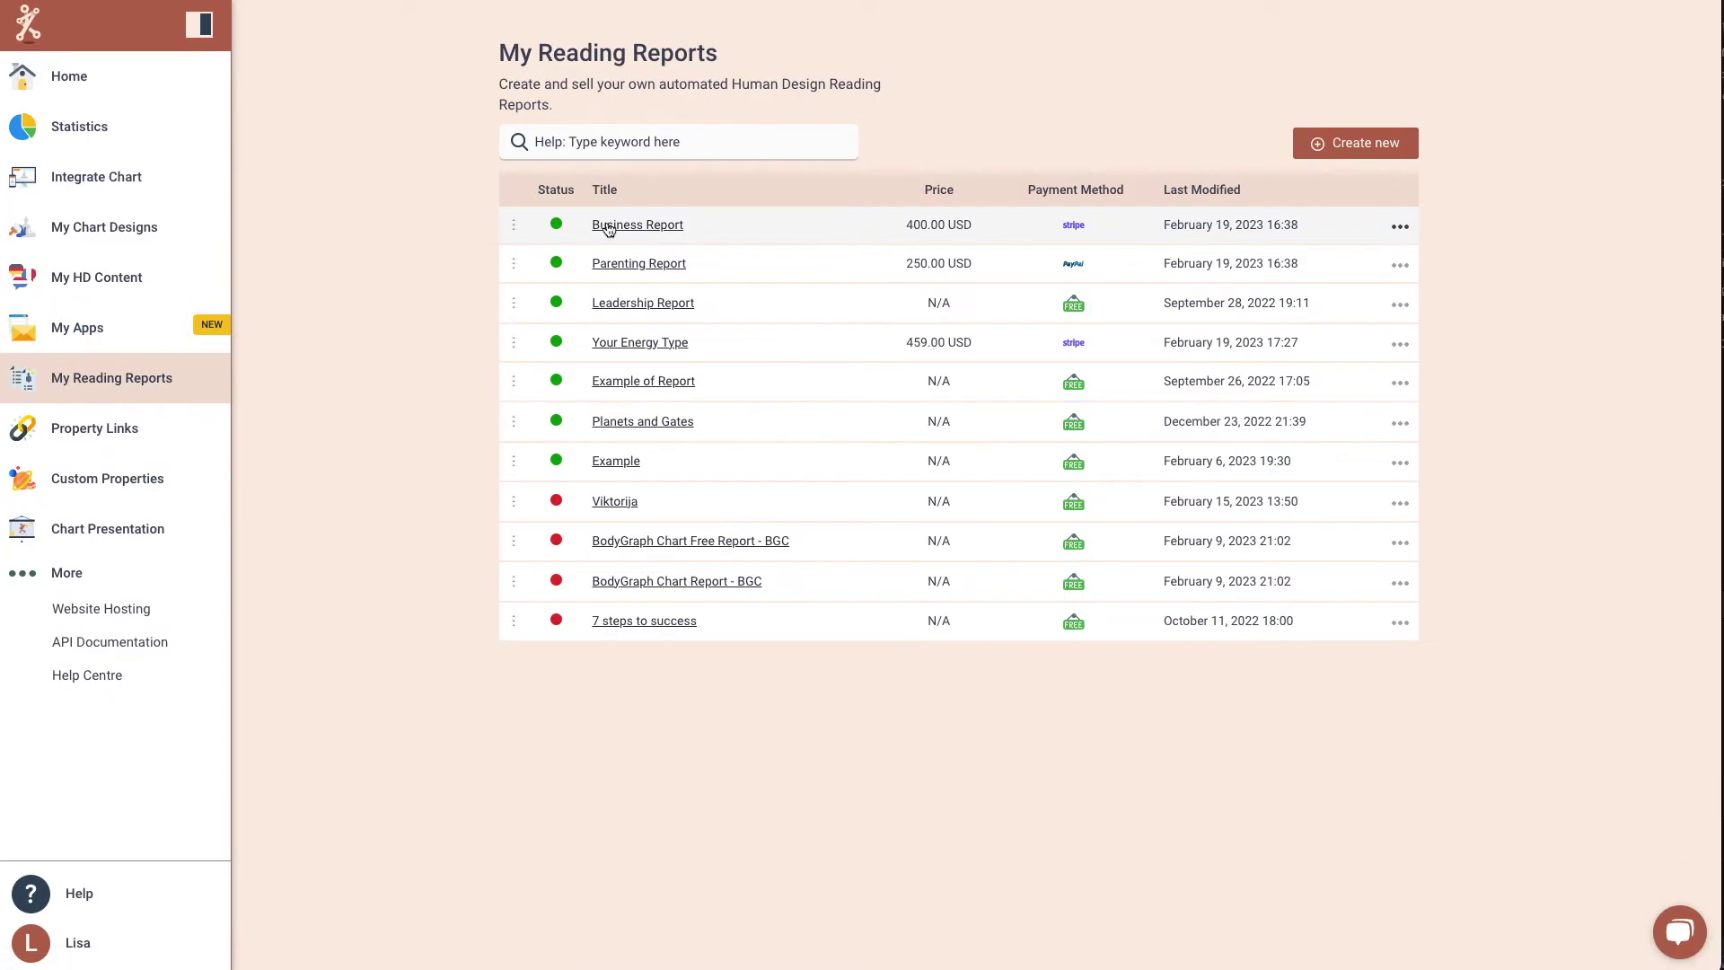
left_click(647, 342)
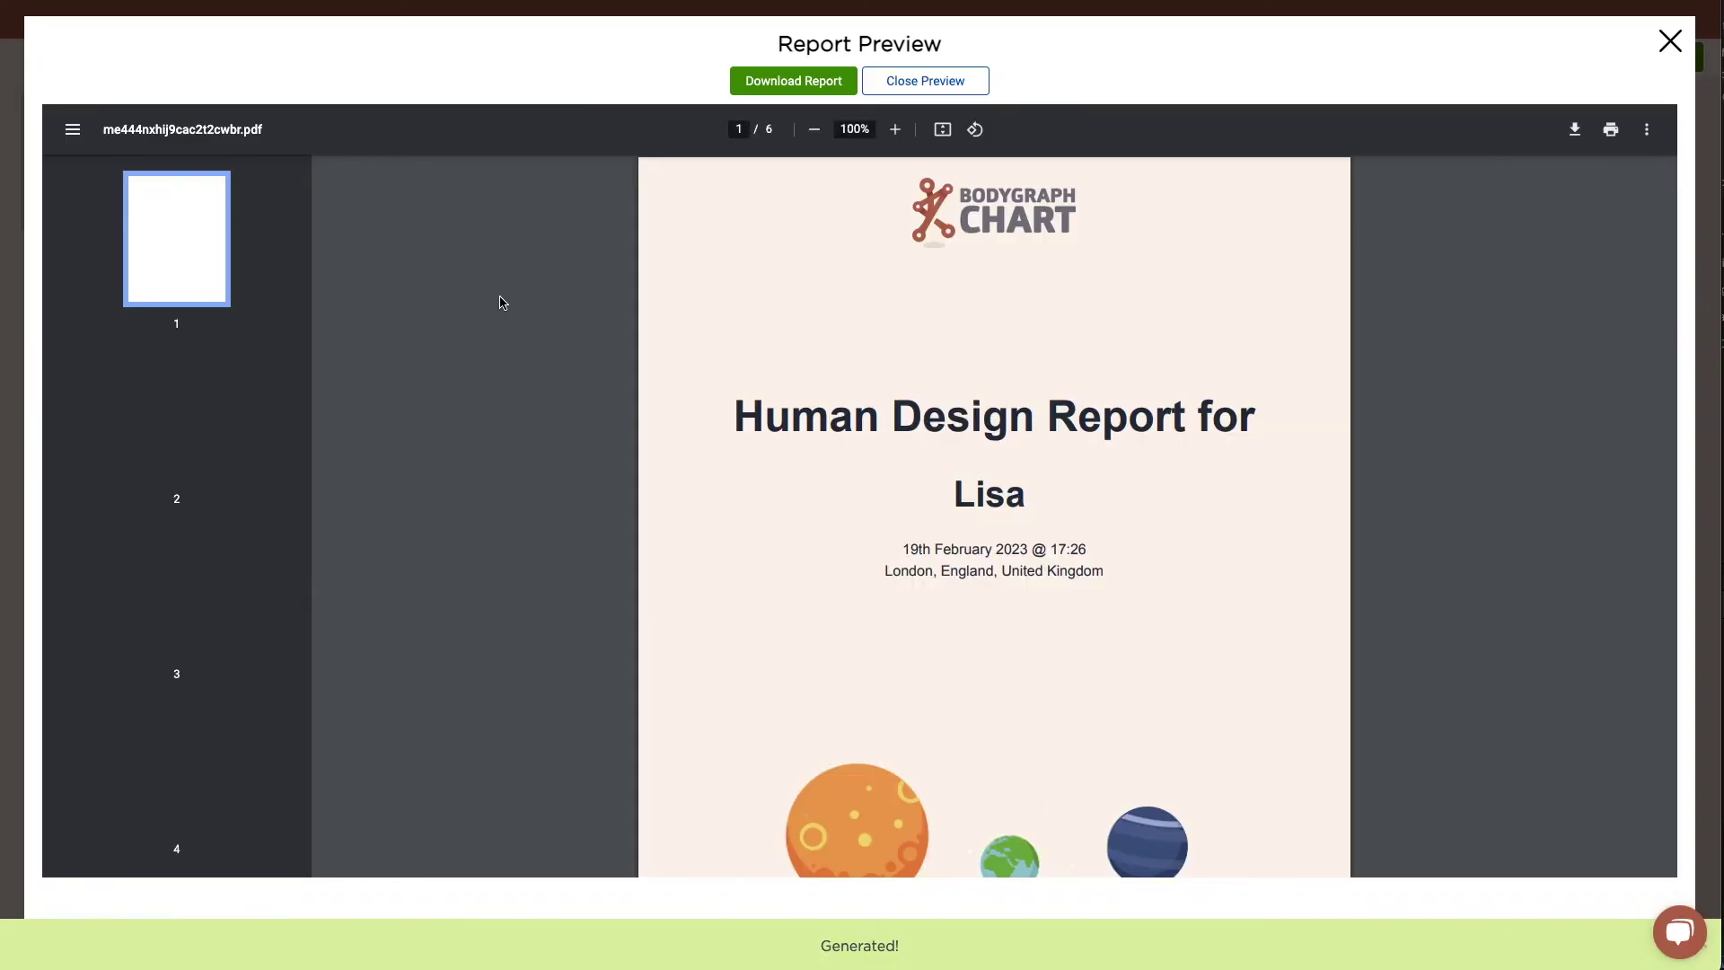
scroll(729, 350, "down", 7)
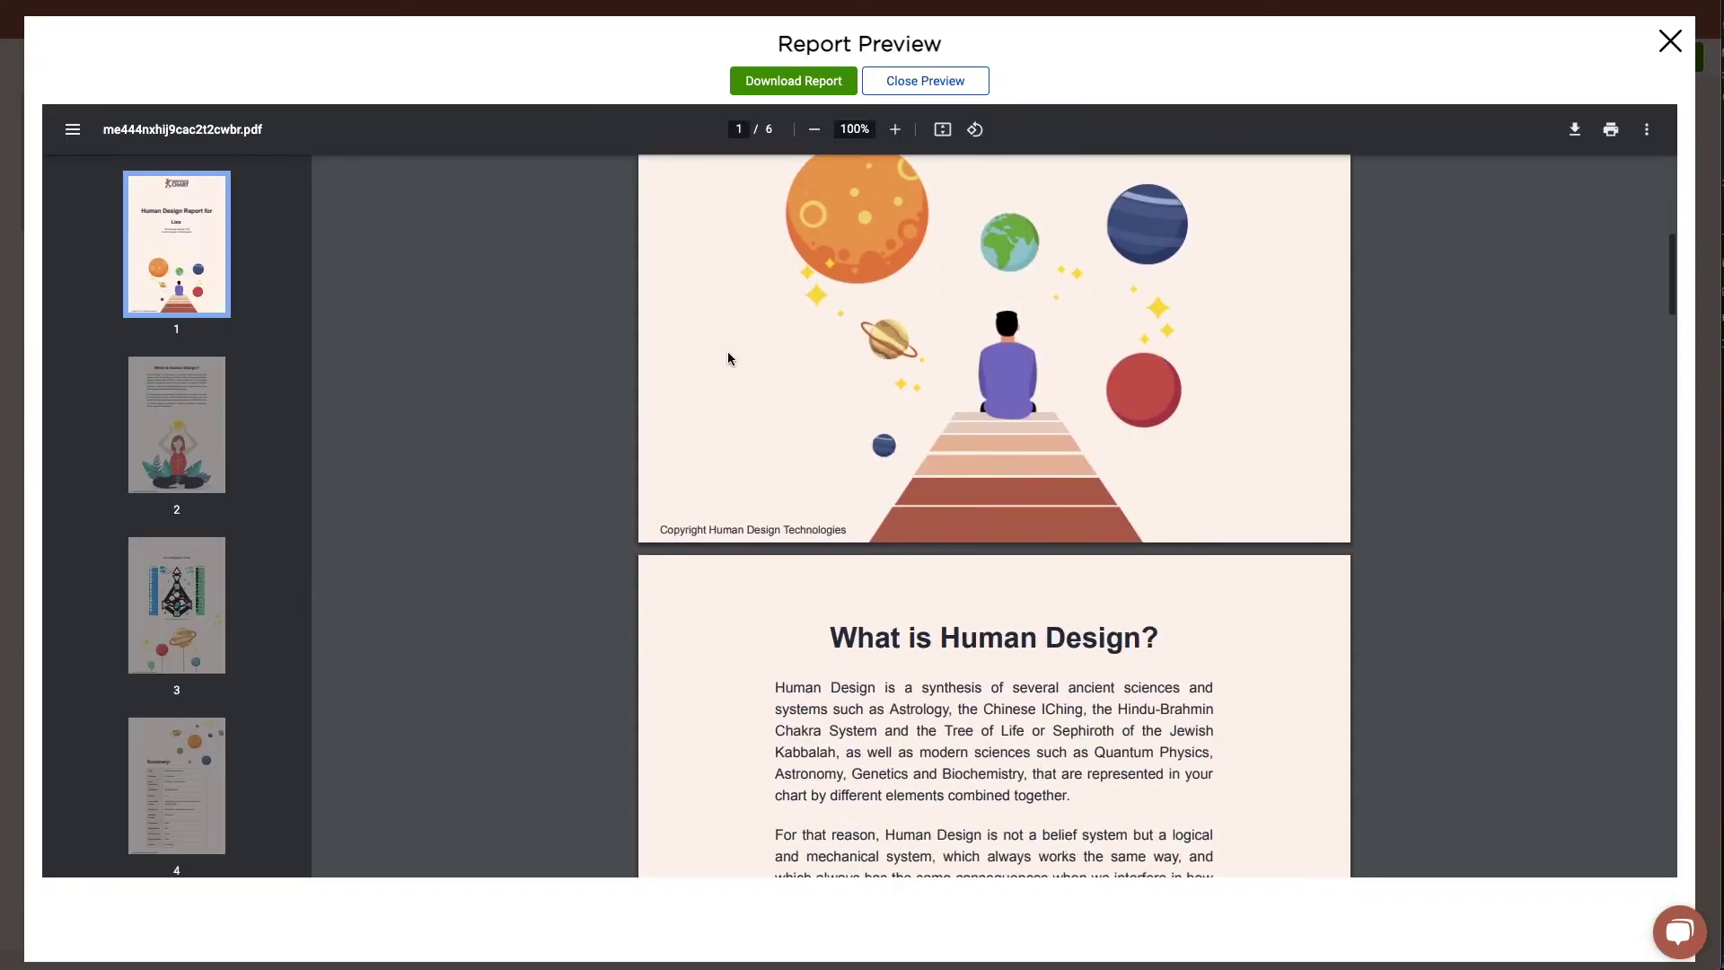
scroll(727, 352, "down", 9)
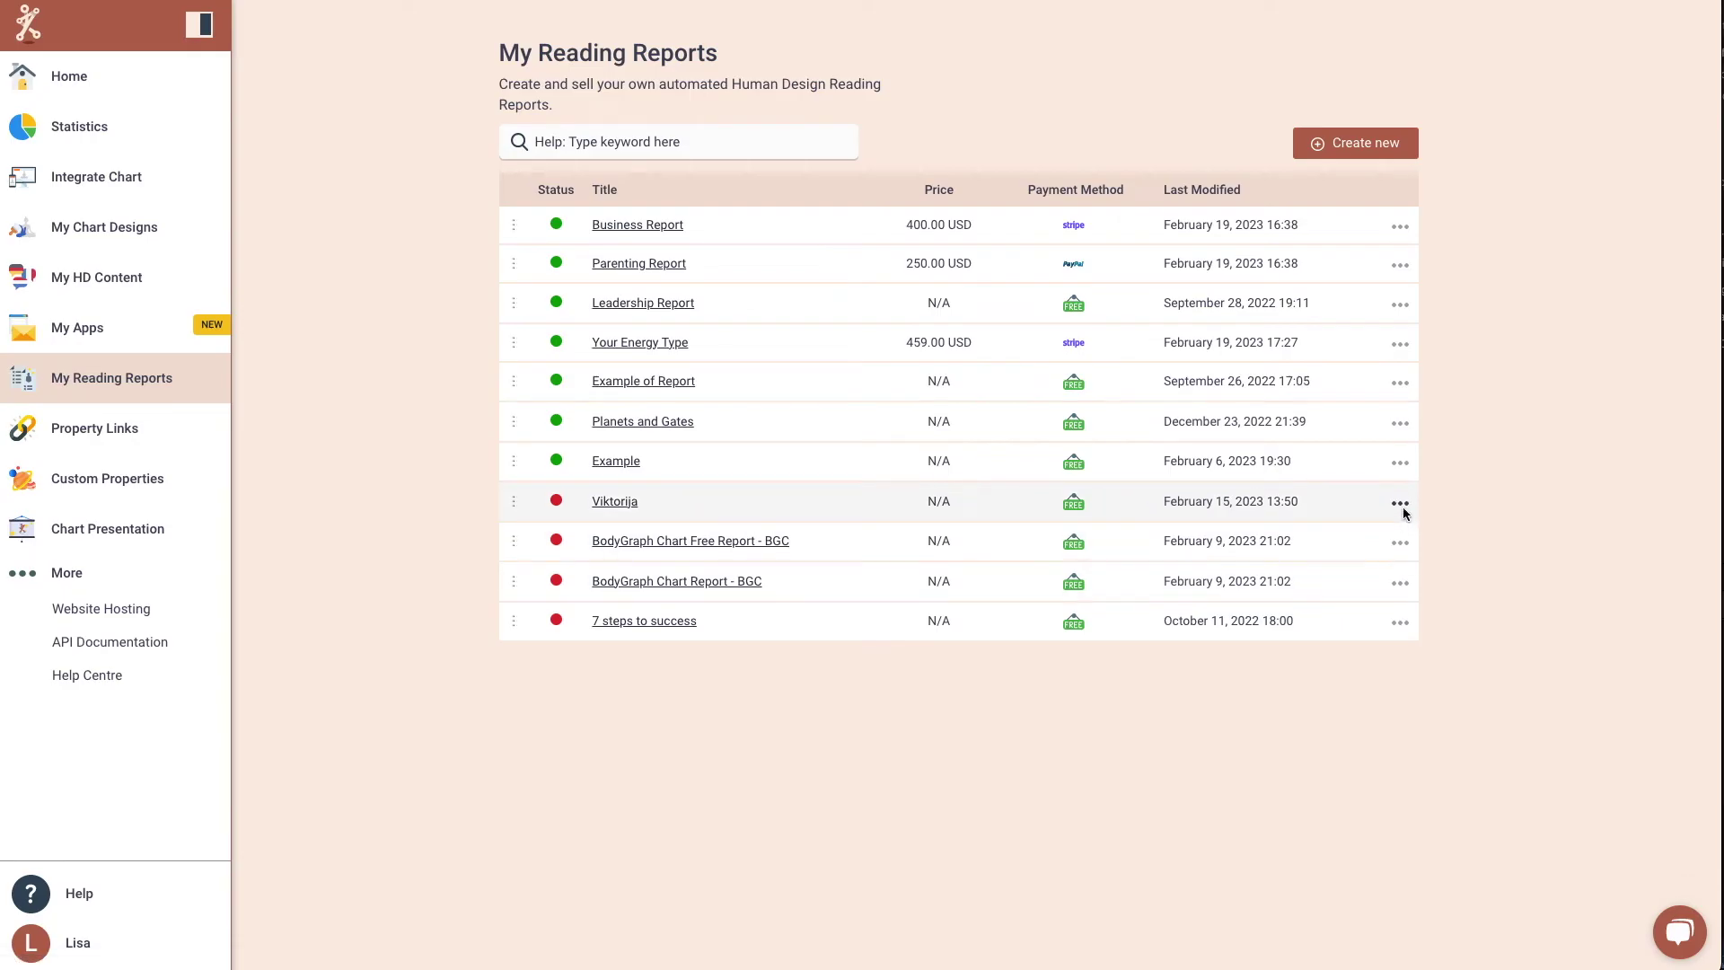
- Set up Stripe payment at 450.00 USD for the eighth report listed in My Reading Reports
left_click(1403, 512)
left_click(1357, 586)
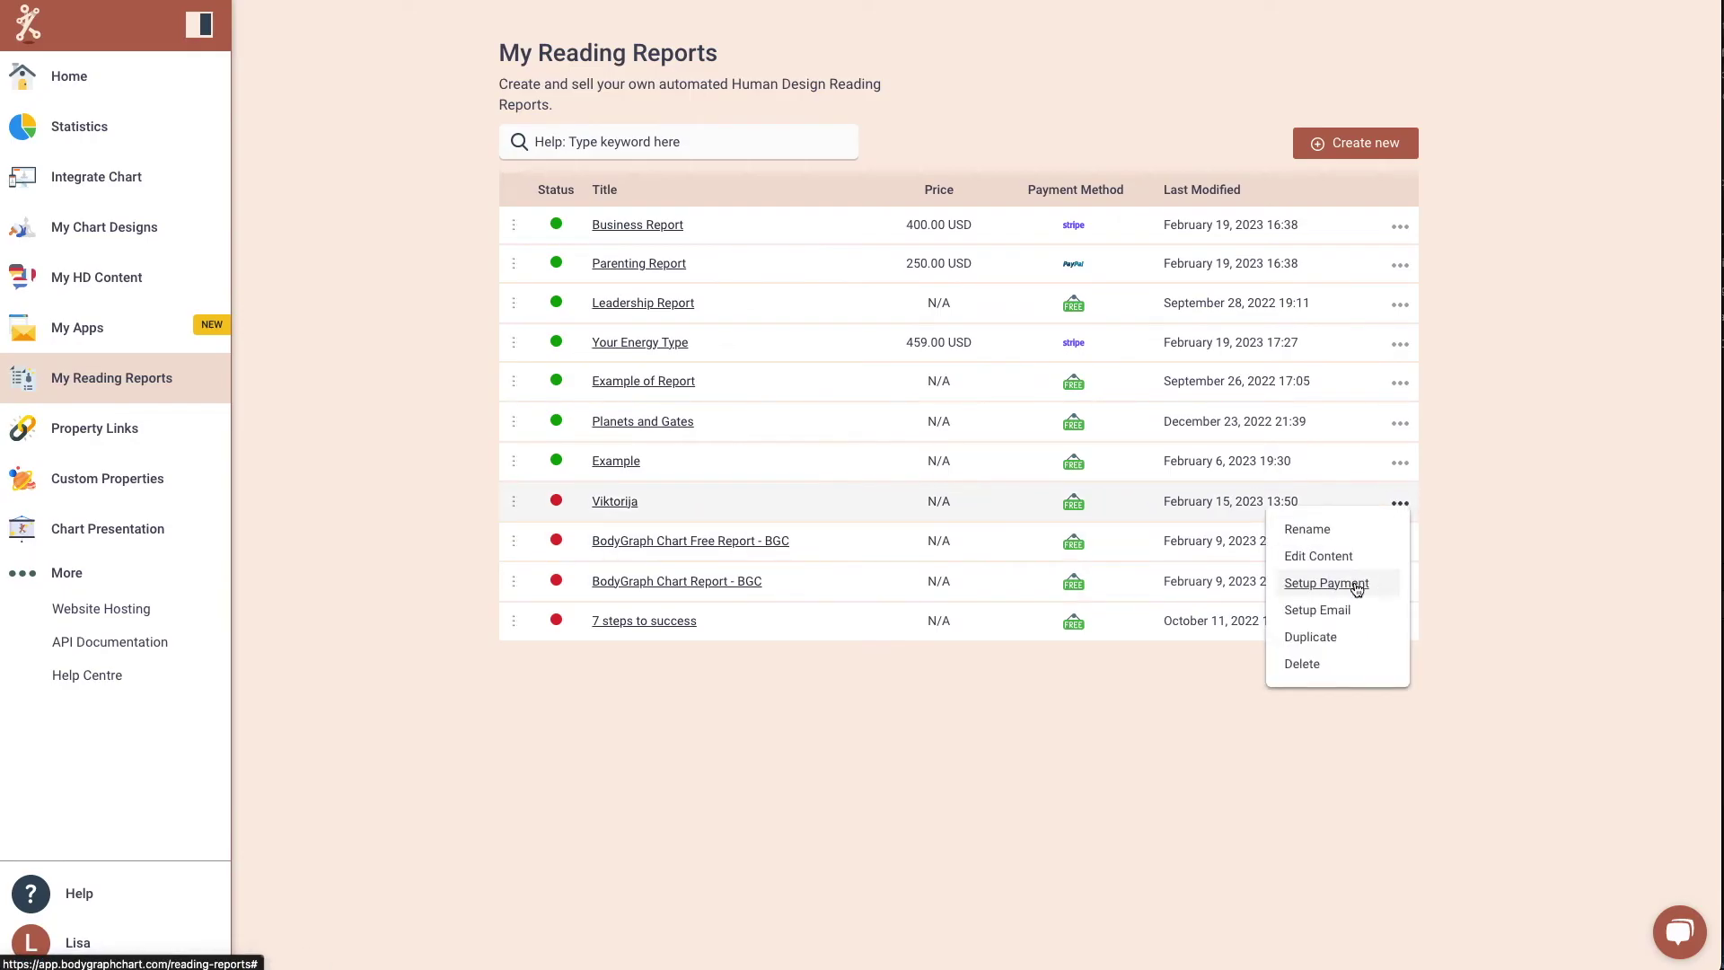
left_click(1011, 485)
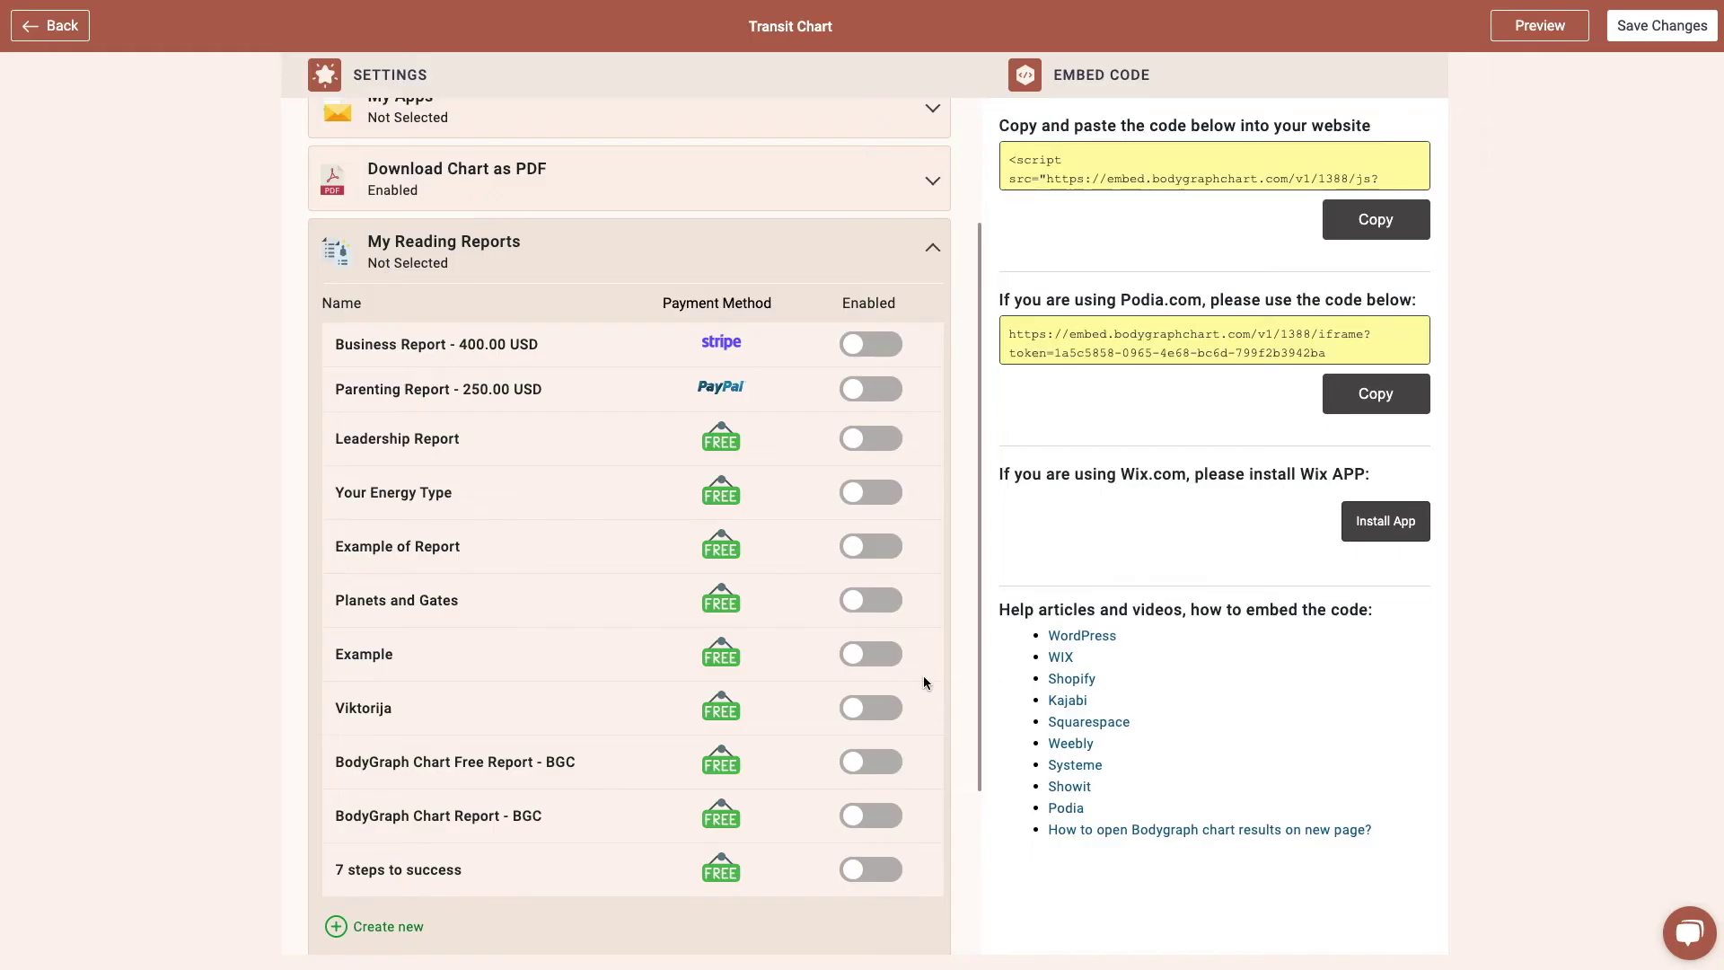
- Enable the Business Report, Leadership Report and Your Energy Type in the Transit Chart's reading reports settings
left_click(866, 347)
left_click(868, 440)
left_click(867, 492)
- Examine the Parenting Report and Leadership Report offers beneath the chart result, including the paid and free pricing
scroll(892, 727, "down", 5)
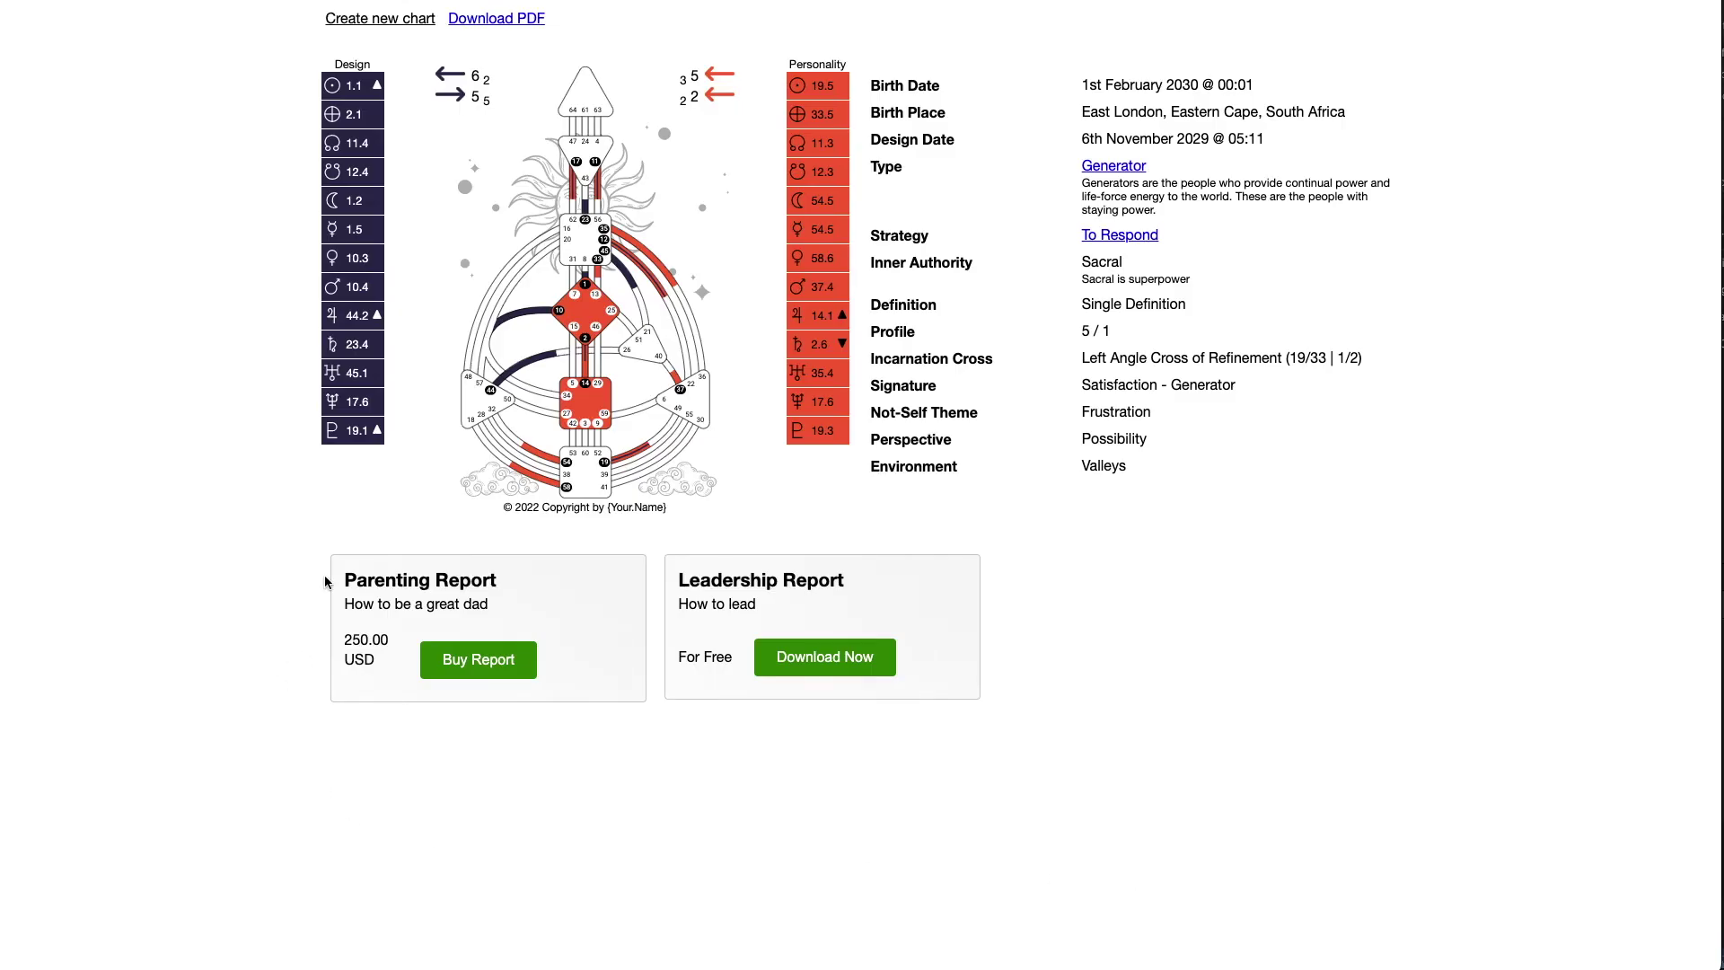
left_click_drag(325, 581, 493, 573)
left_click_drag(342, 643, 371, 641)
left_click_drag(678, 581, 844, 581)
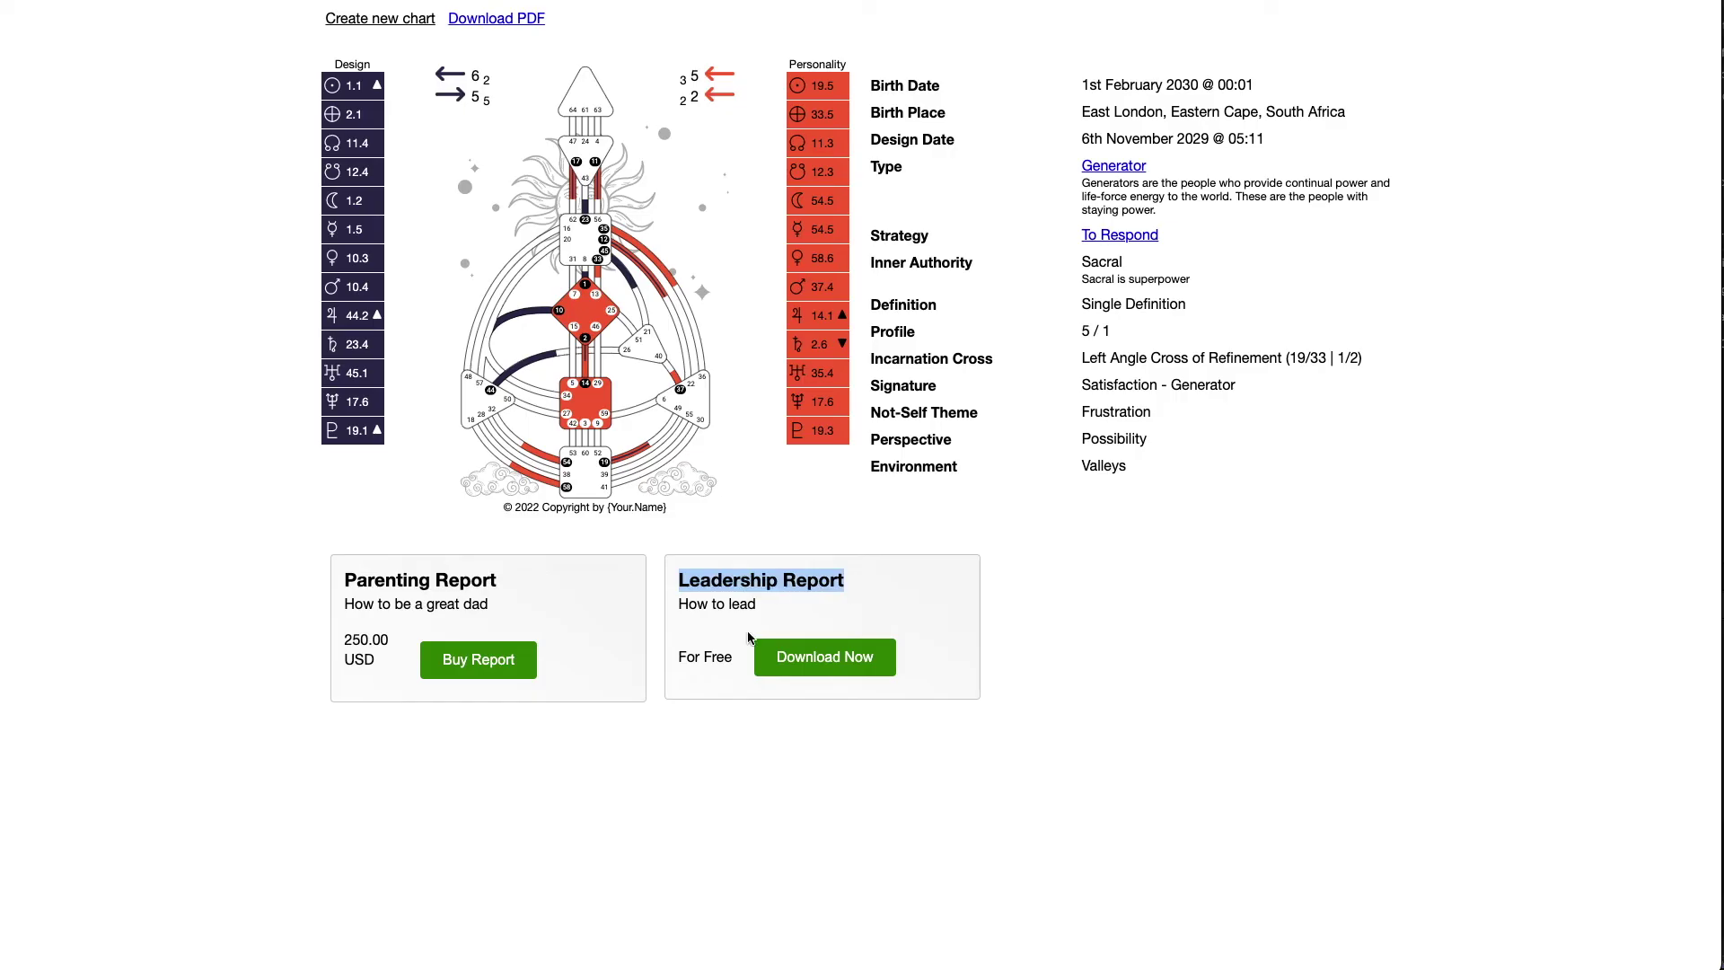
left_click_drag(678, 658, 728, 664)
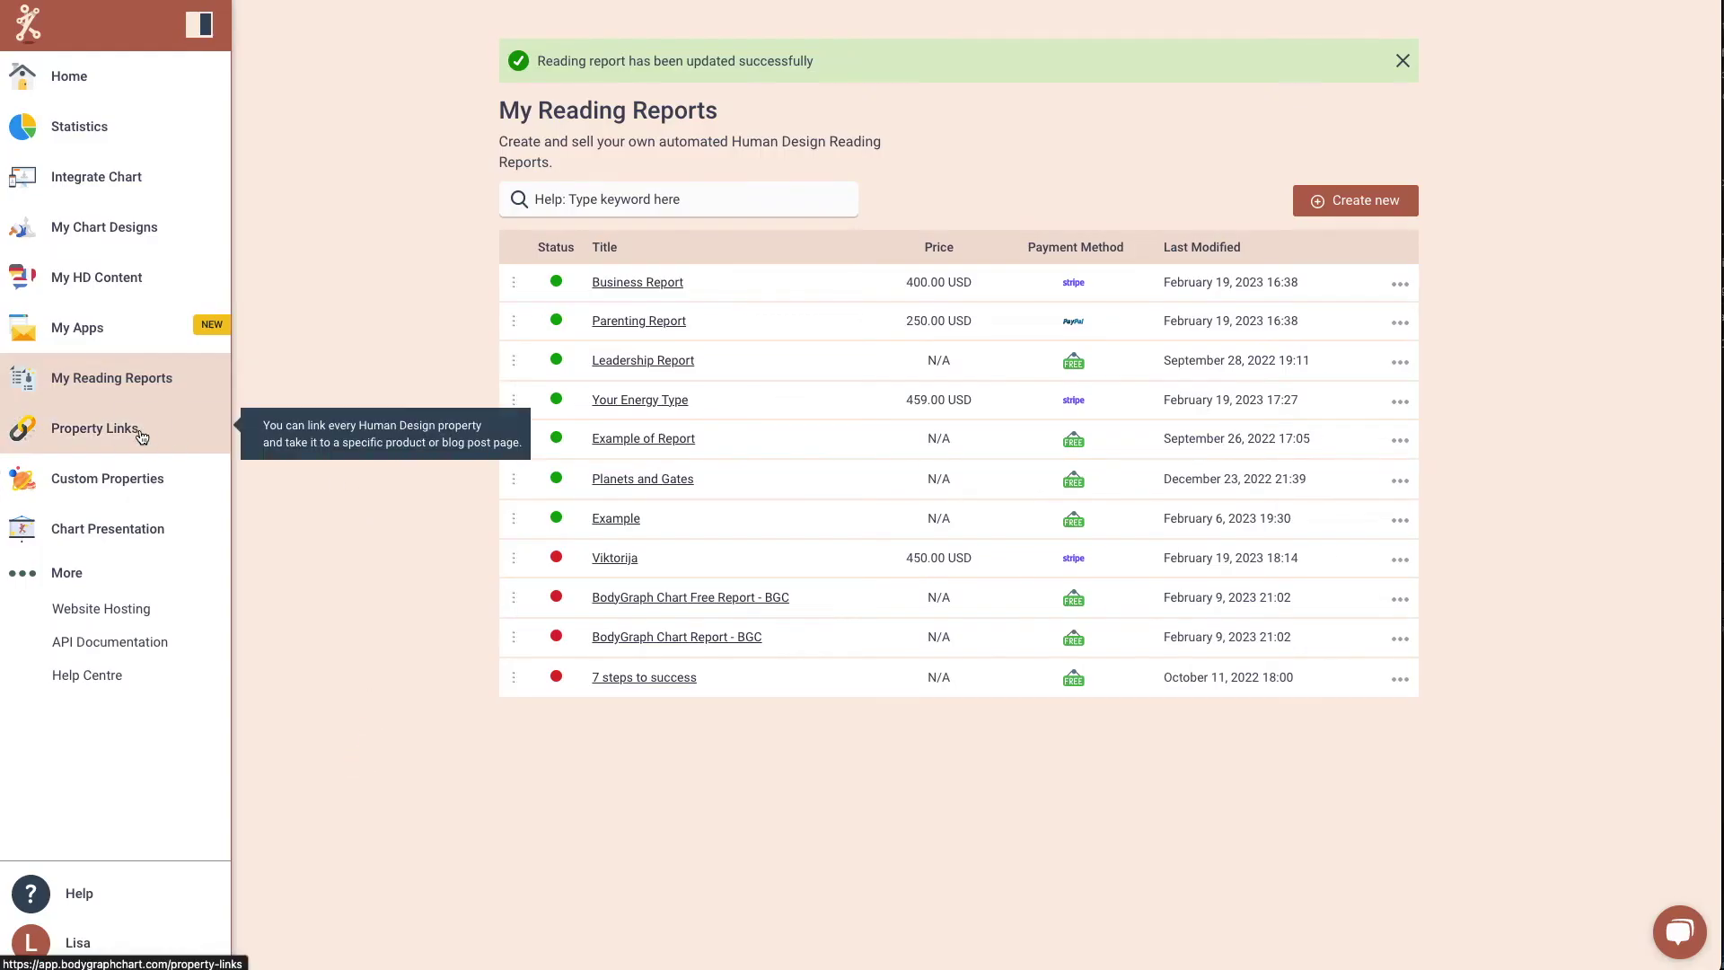
- View the Property Links section and check the linked Type and Strategy values on a chart result
left_click(141, 436)
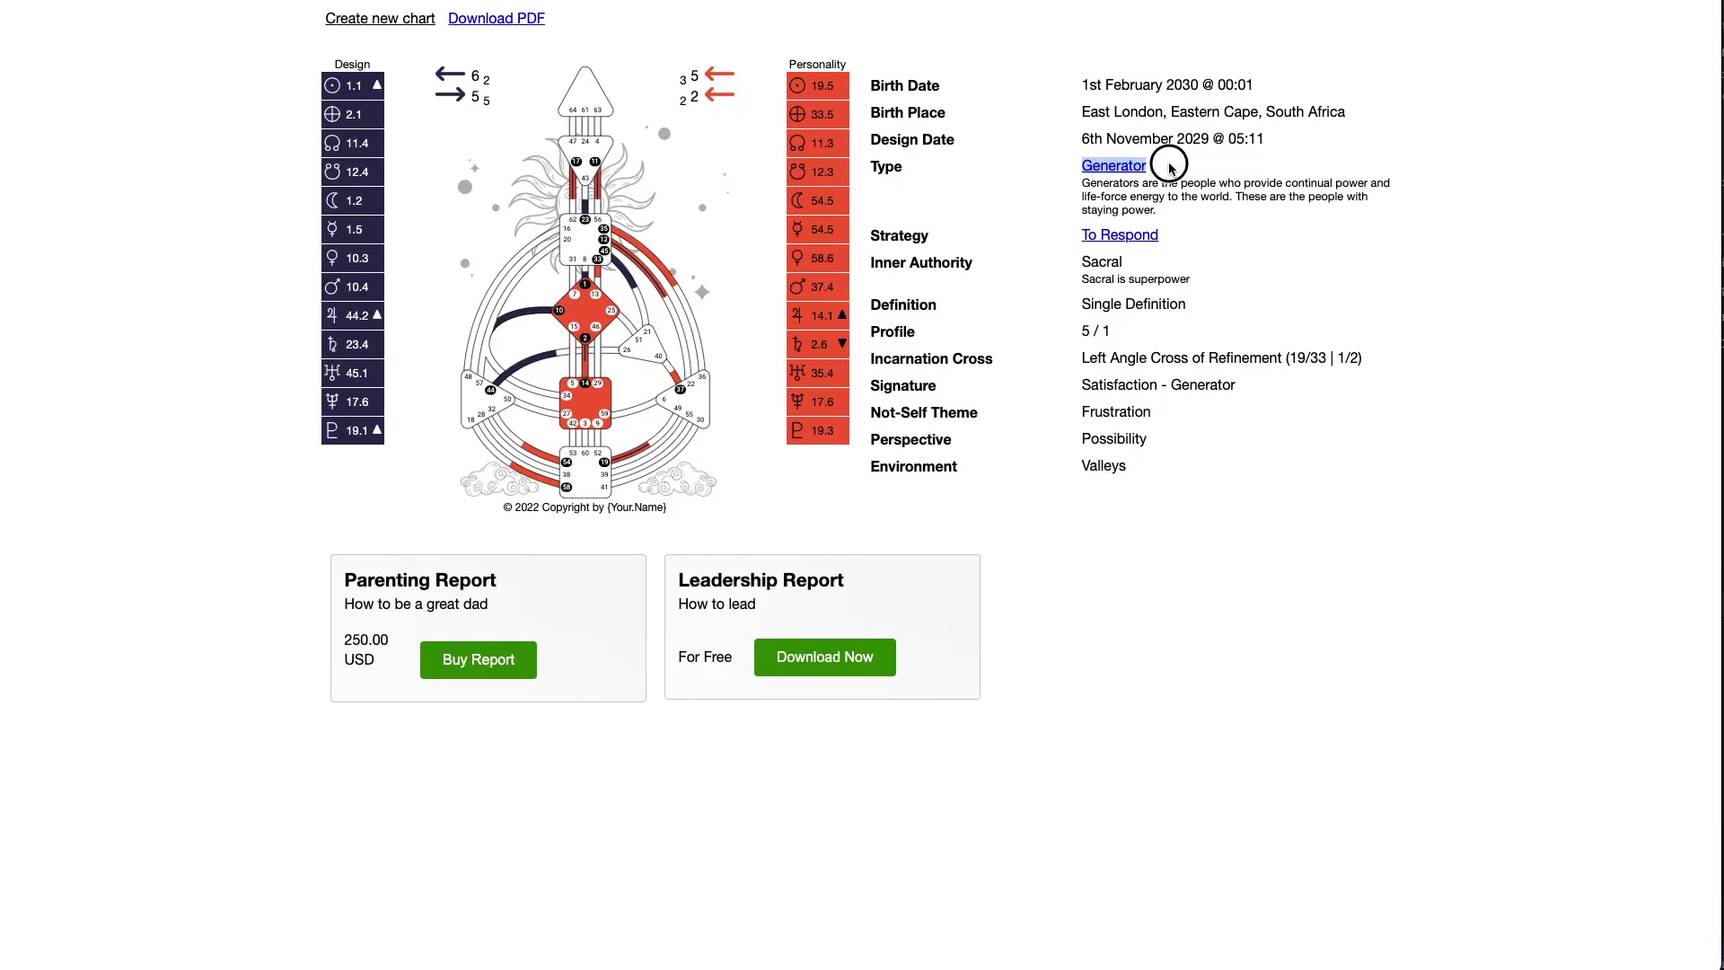
left_click_drag(1078, 235, 1186, 240)
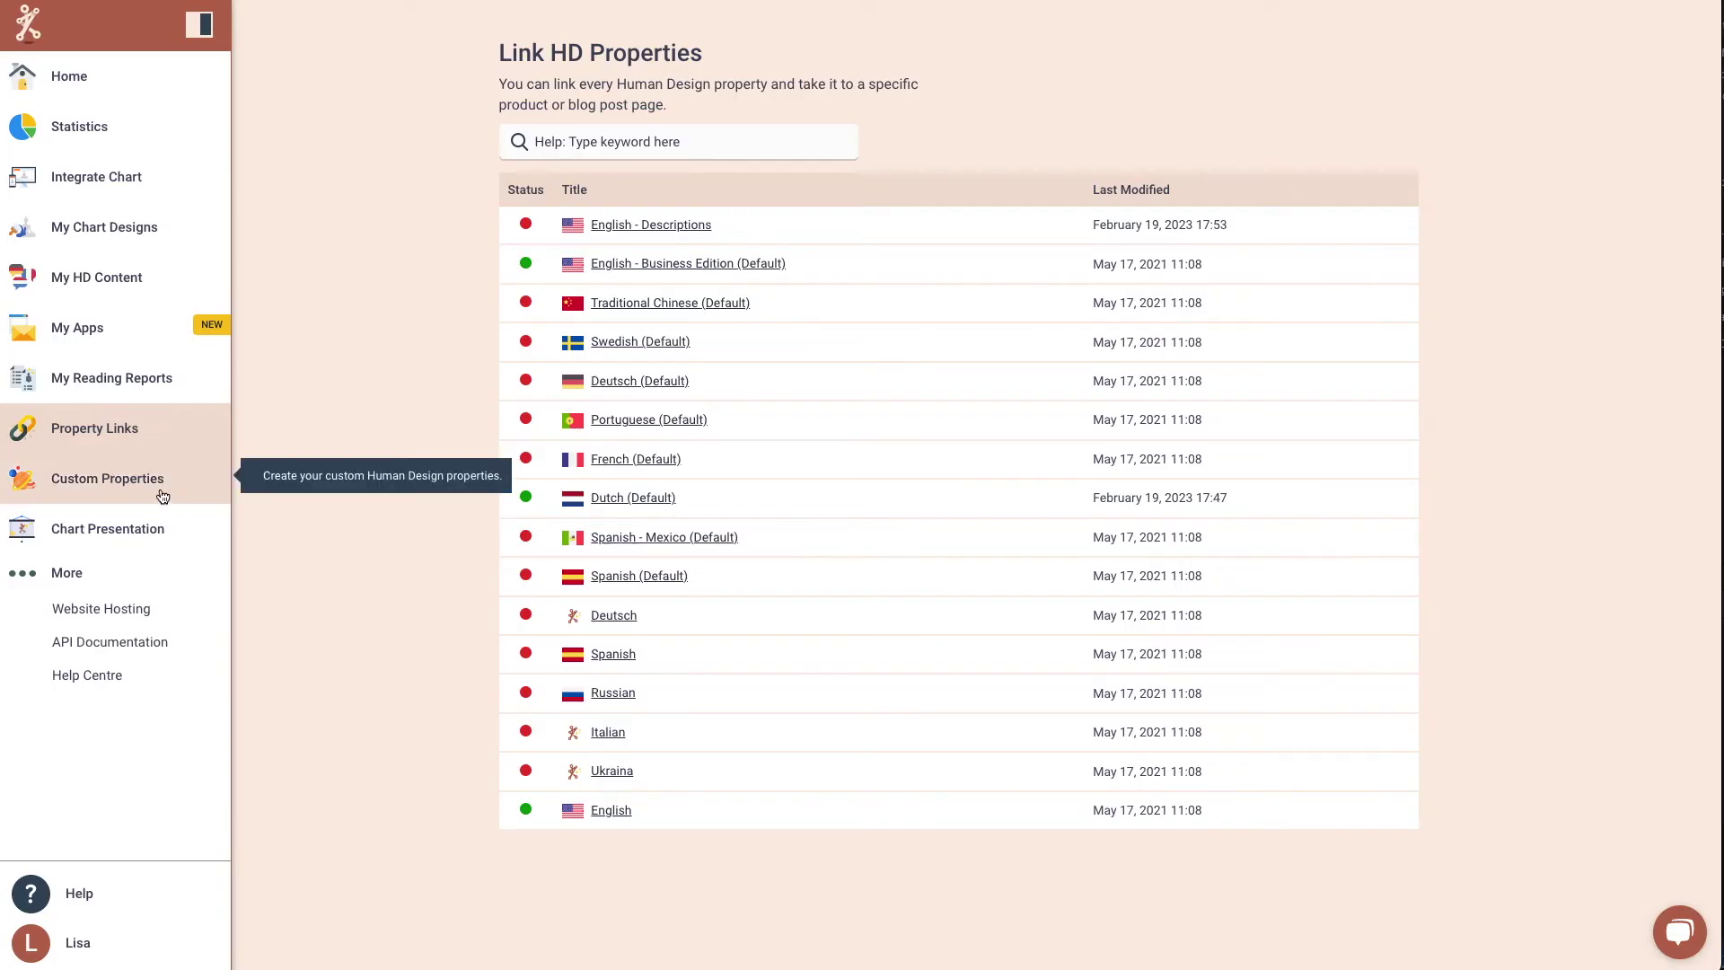
- Examine the node diagram of the Signature property in Custom Properties and return to the list
left_click(154, 483)
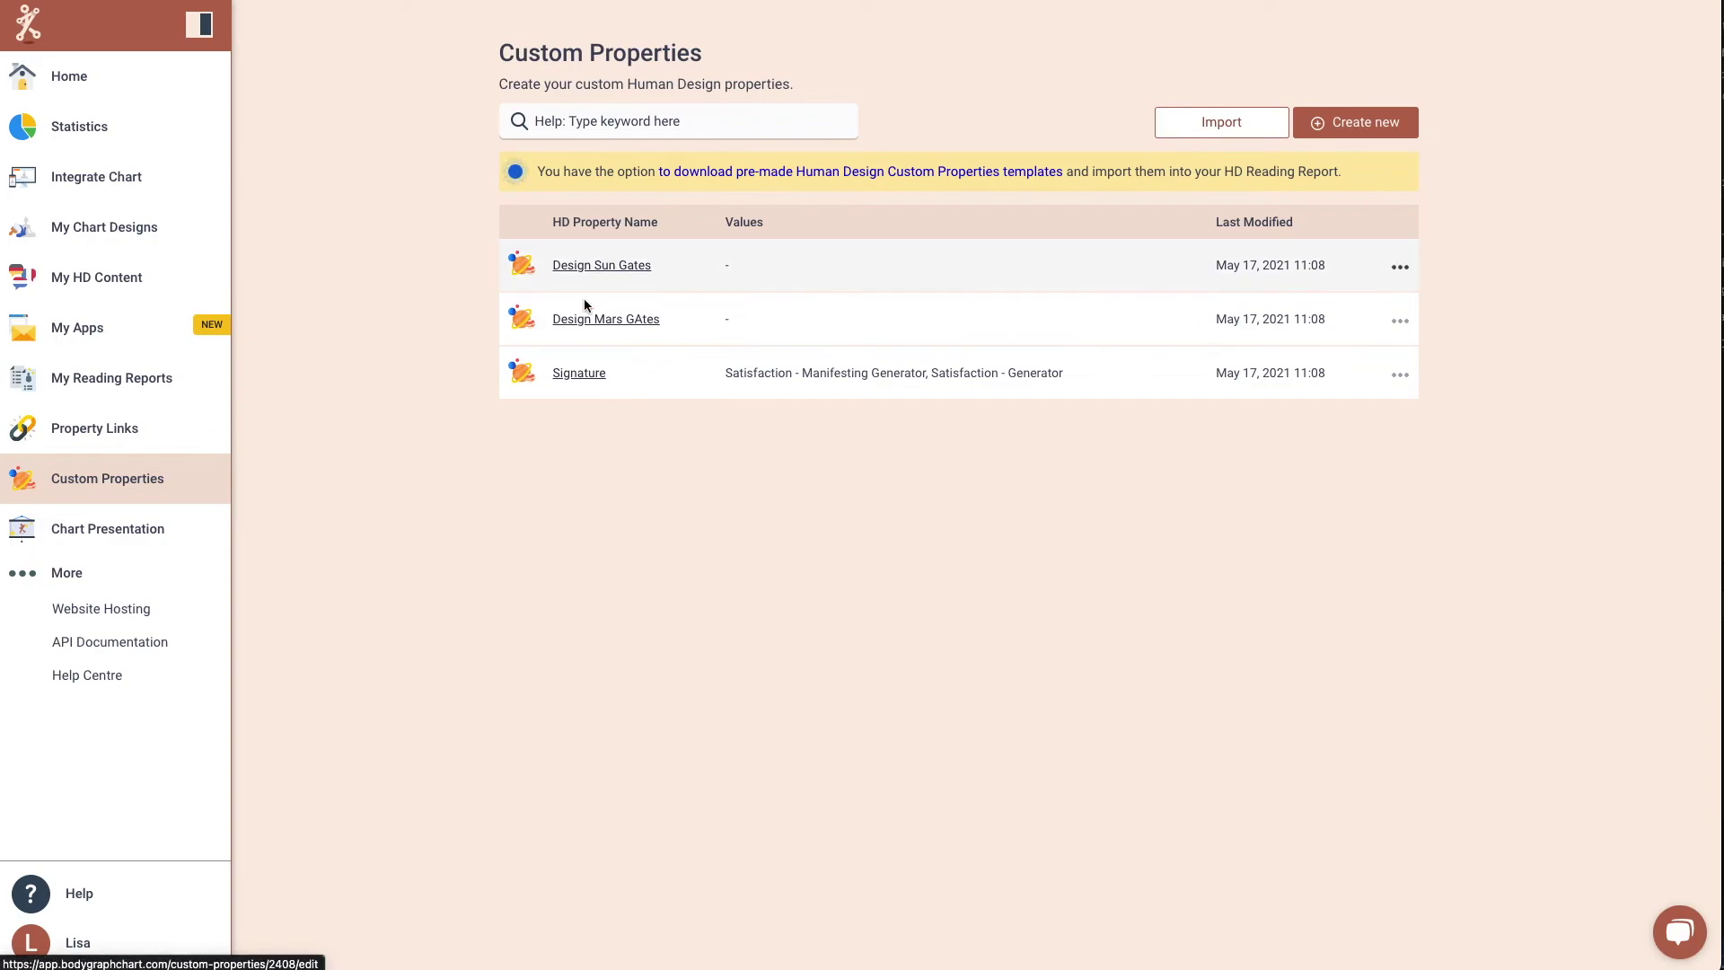
left_click(578, 375)
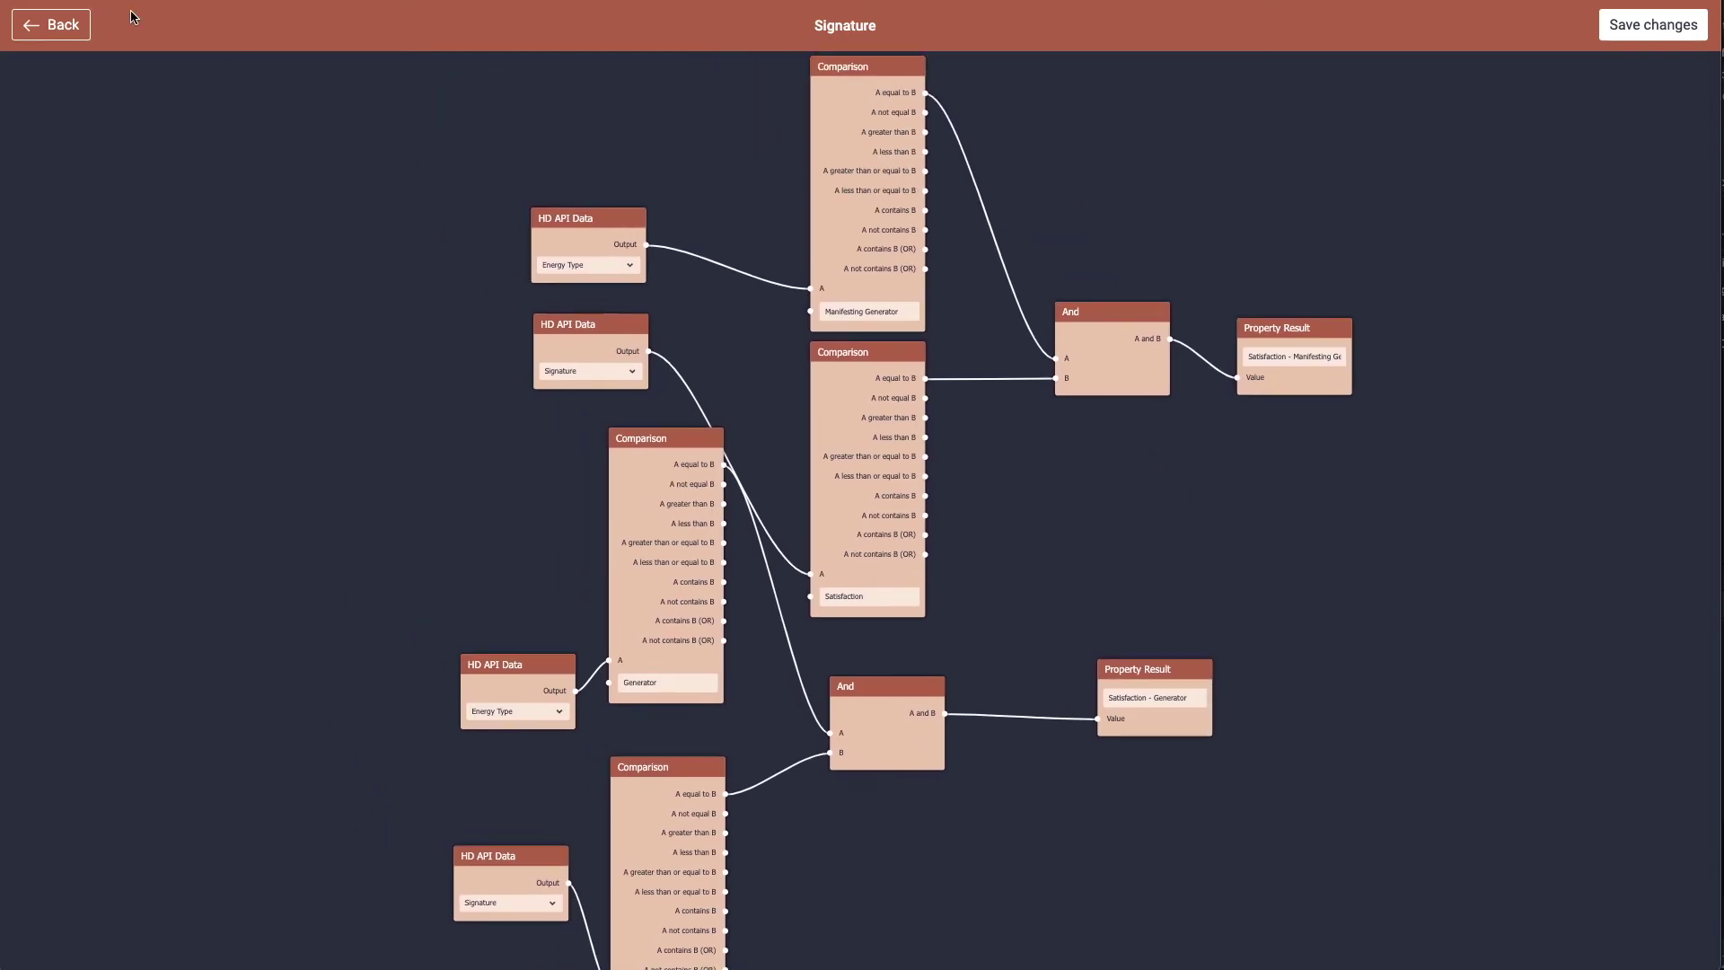
left_click(60, 26)
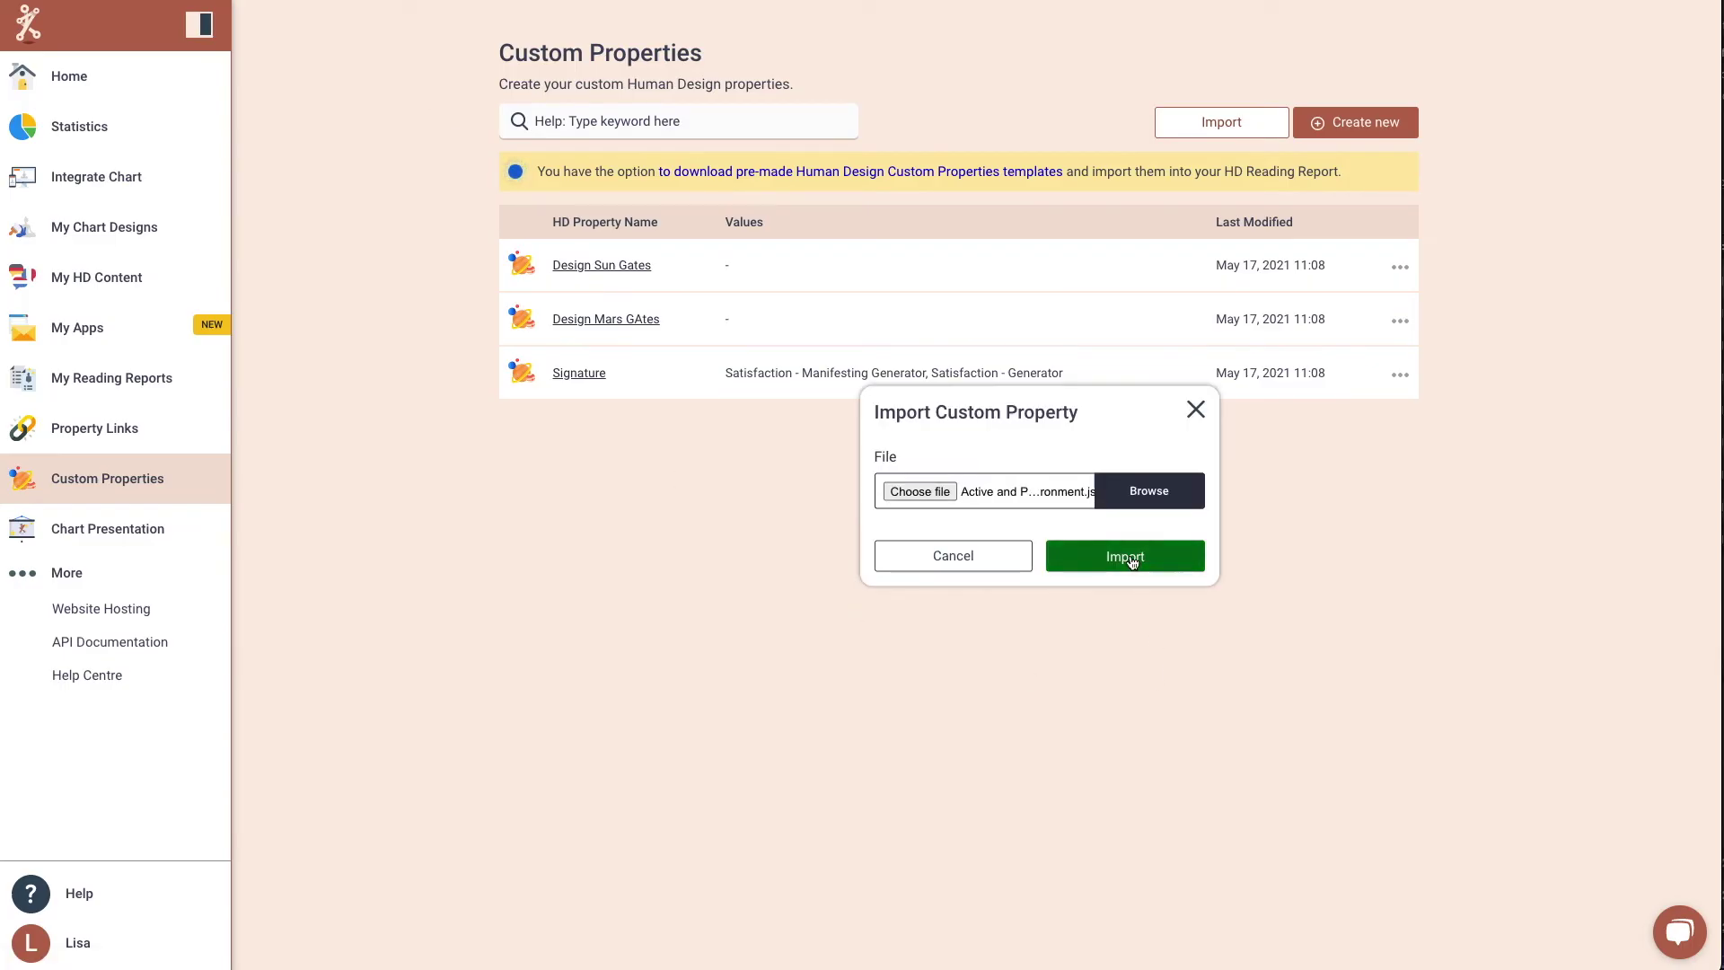
- Import the Active and Passive Environment custom property file and review the imported property
left_click(1128, 557)
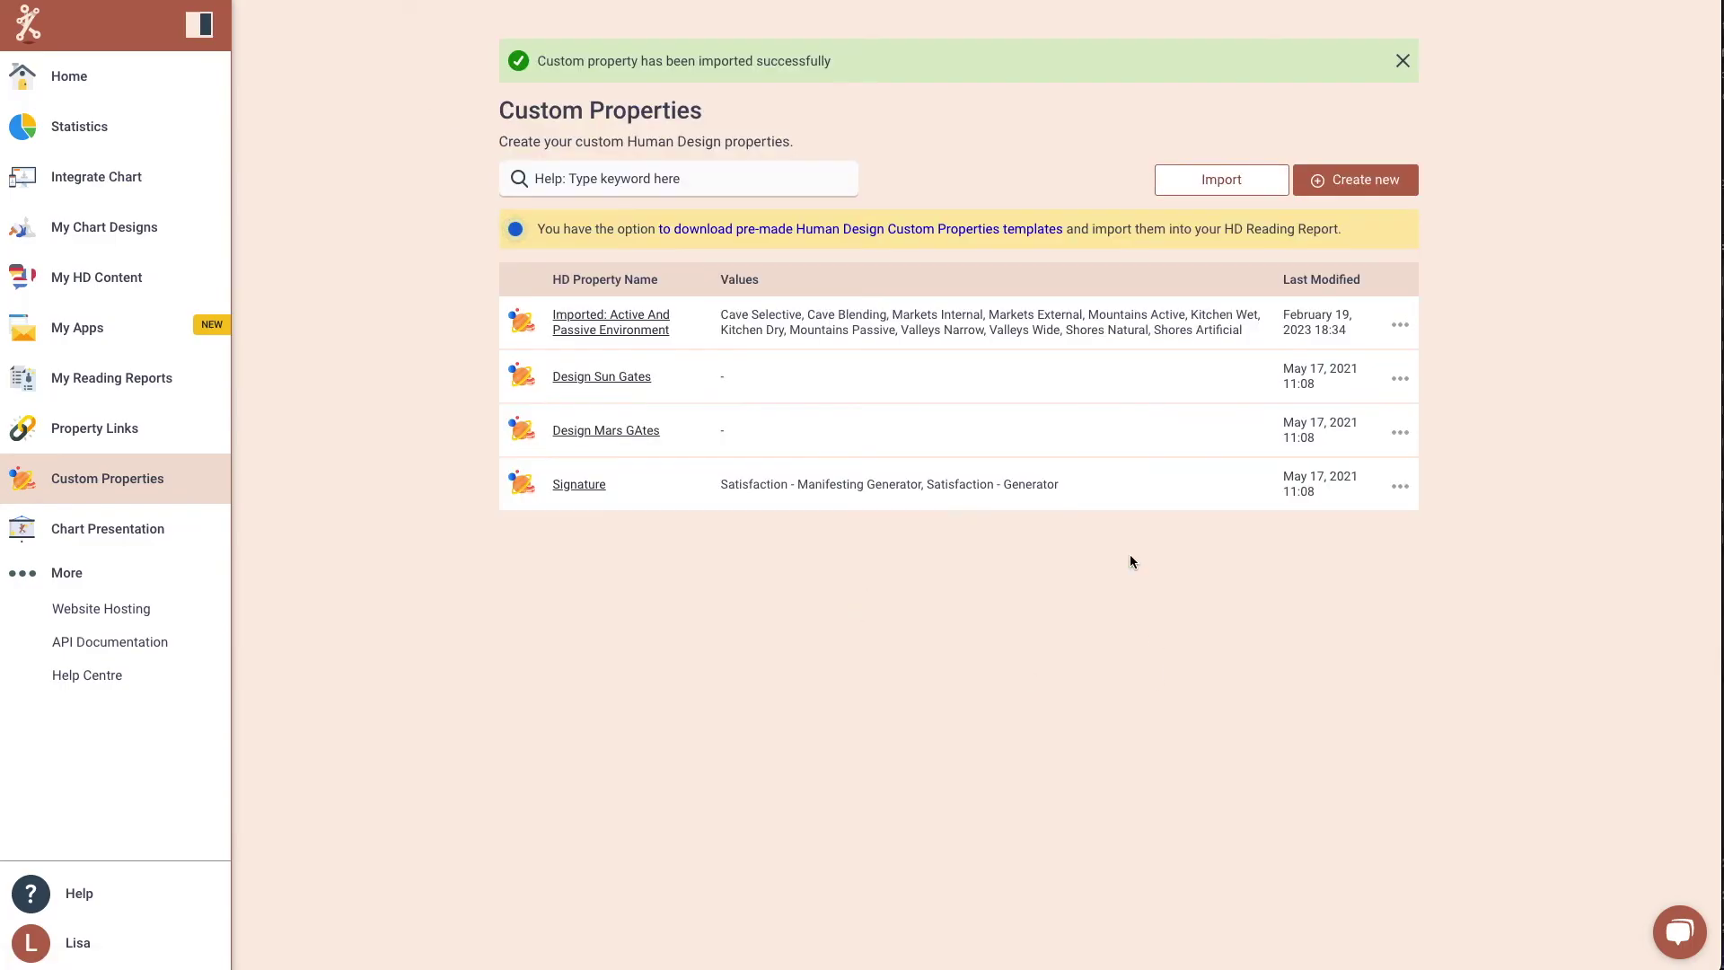
left_click(612, 319)
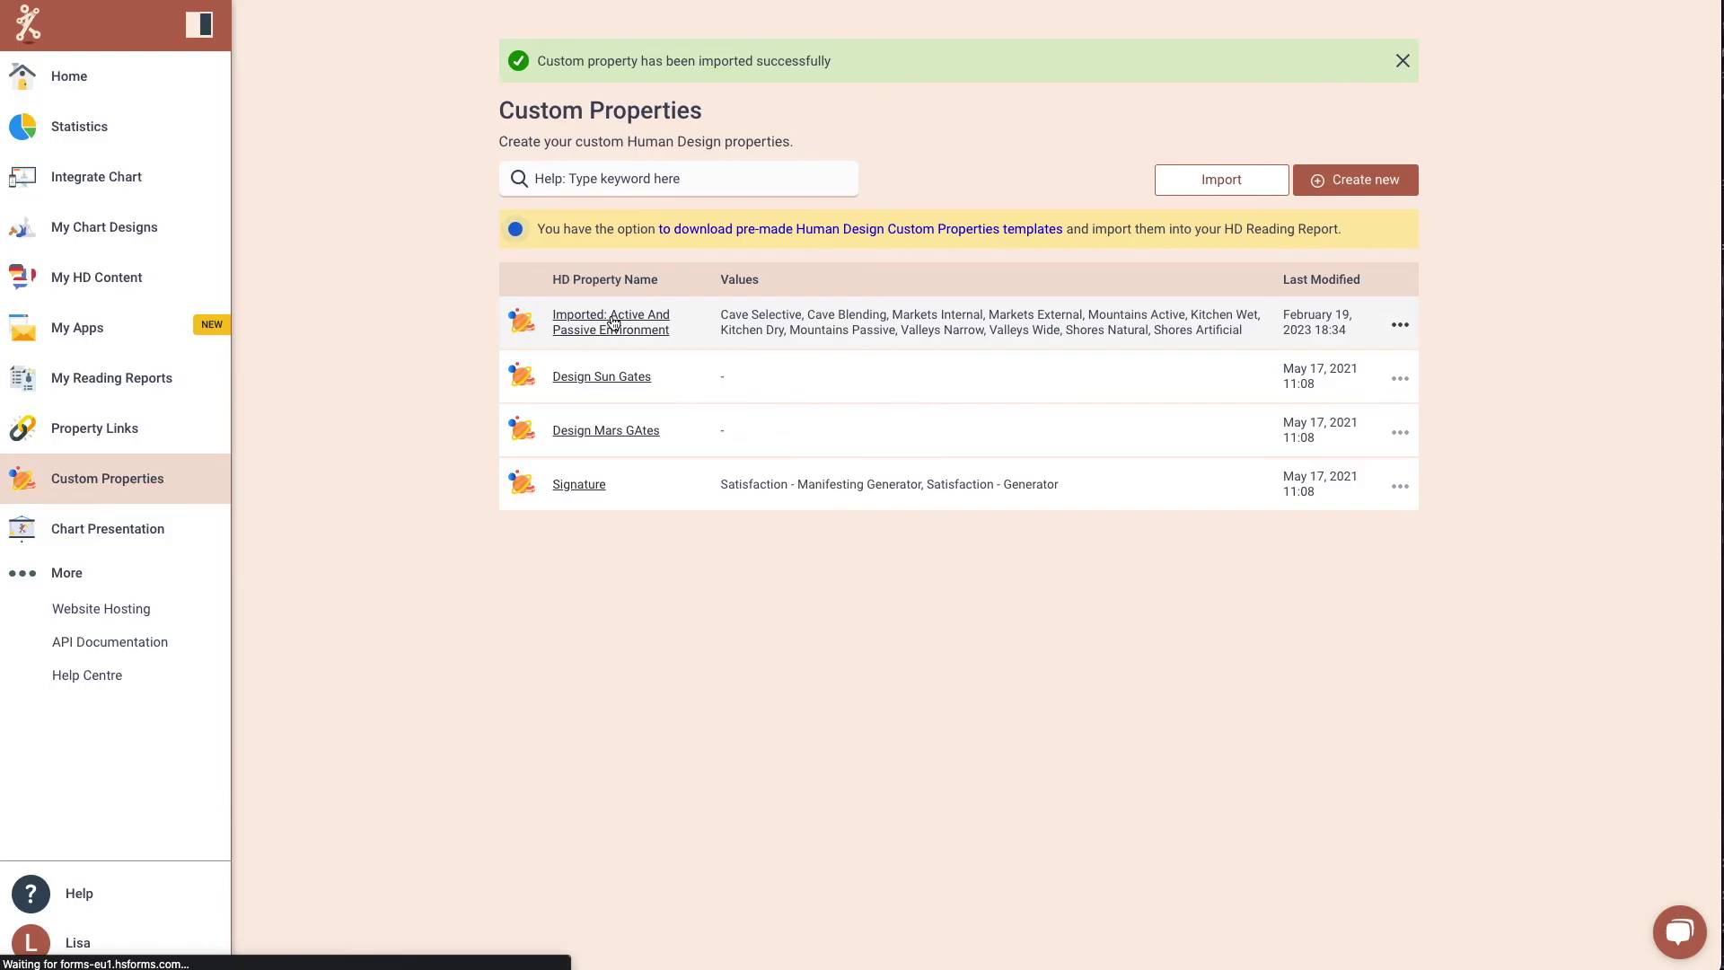
scroll(889, 574, "down", 3)
scroll(885, 544, "down", 2)
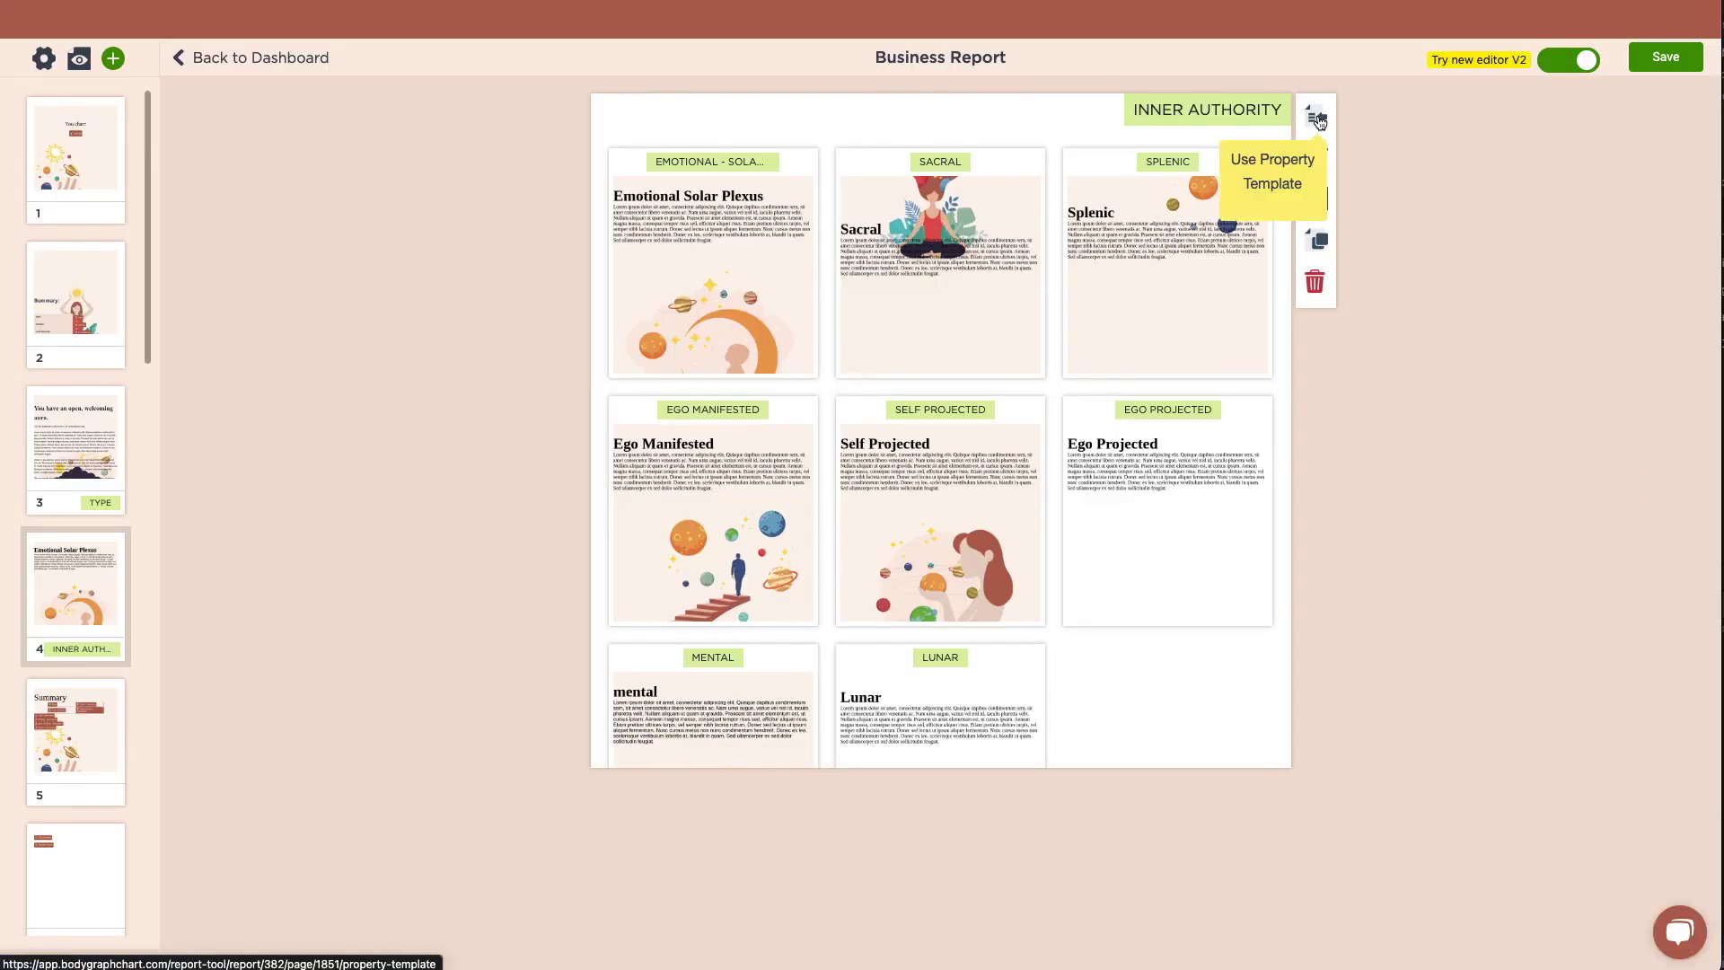
- Examine the property template options for the Inner Authority page of the Business Report
left_click(1317, 119)
left_click_drag(522, 728, 883, 747)
left_click(1106, 725)
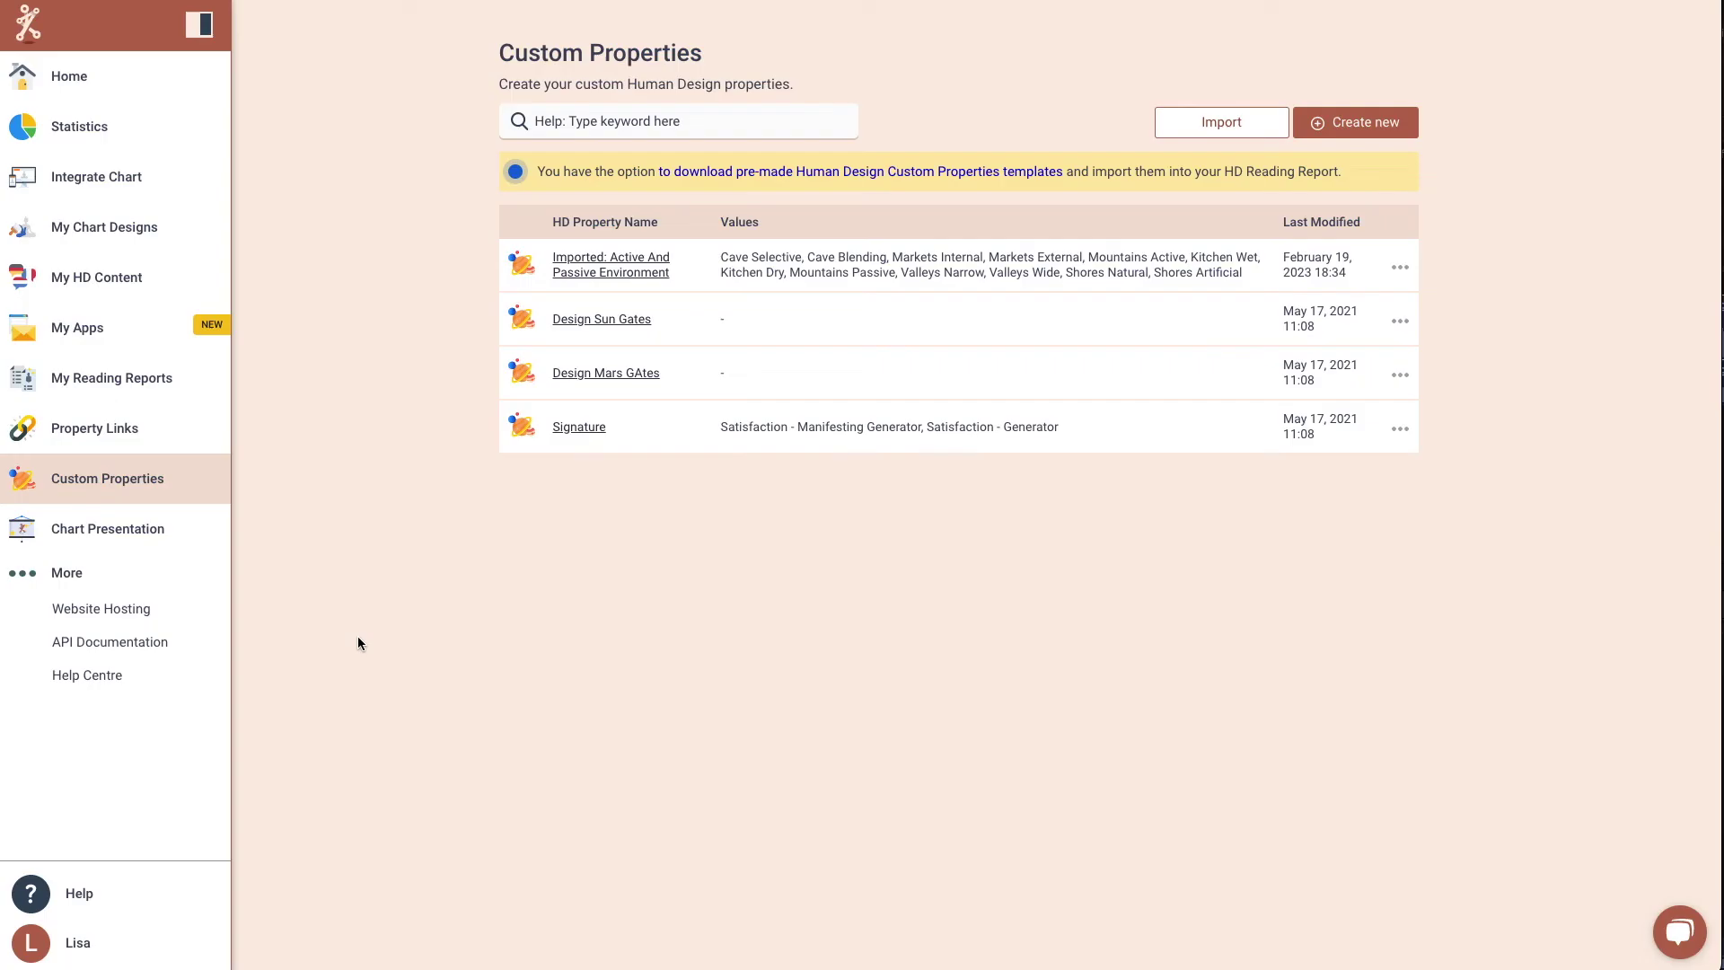
- Activate the Spleen, Throat, Sacral and G centers and gates 20, 34, 57 and 10 in the Chart Presentation
left_click(156, 552)
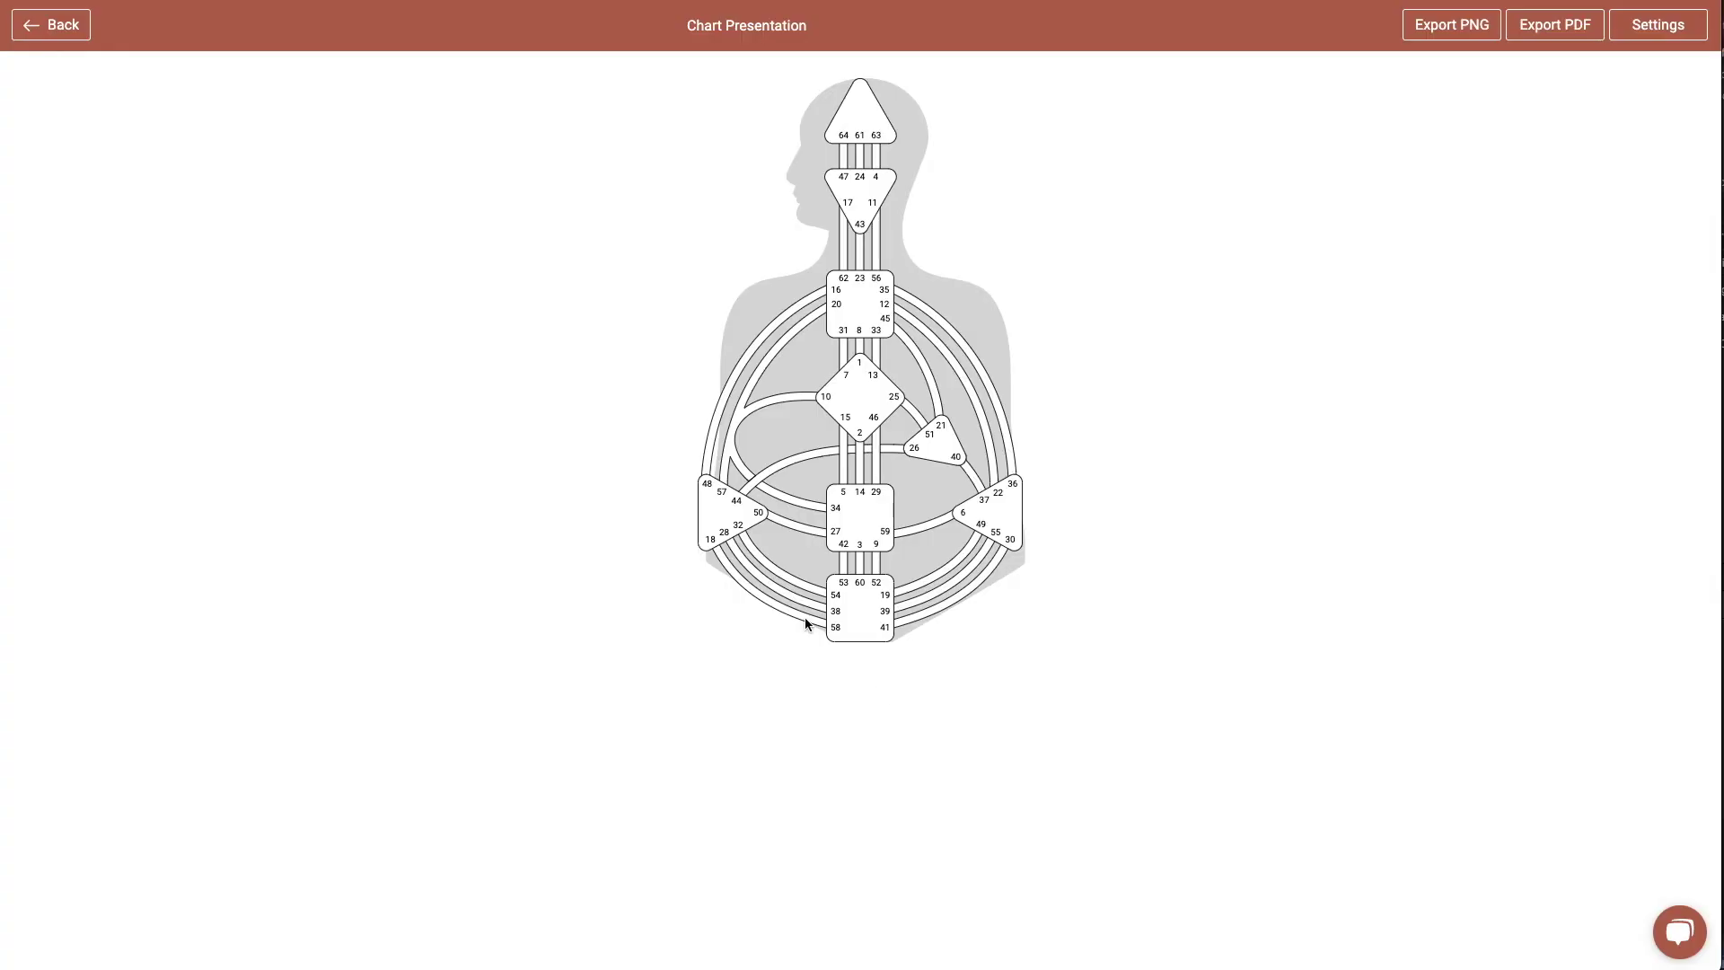
left_click(714, 498)
left_click(860, 319)
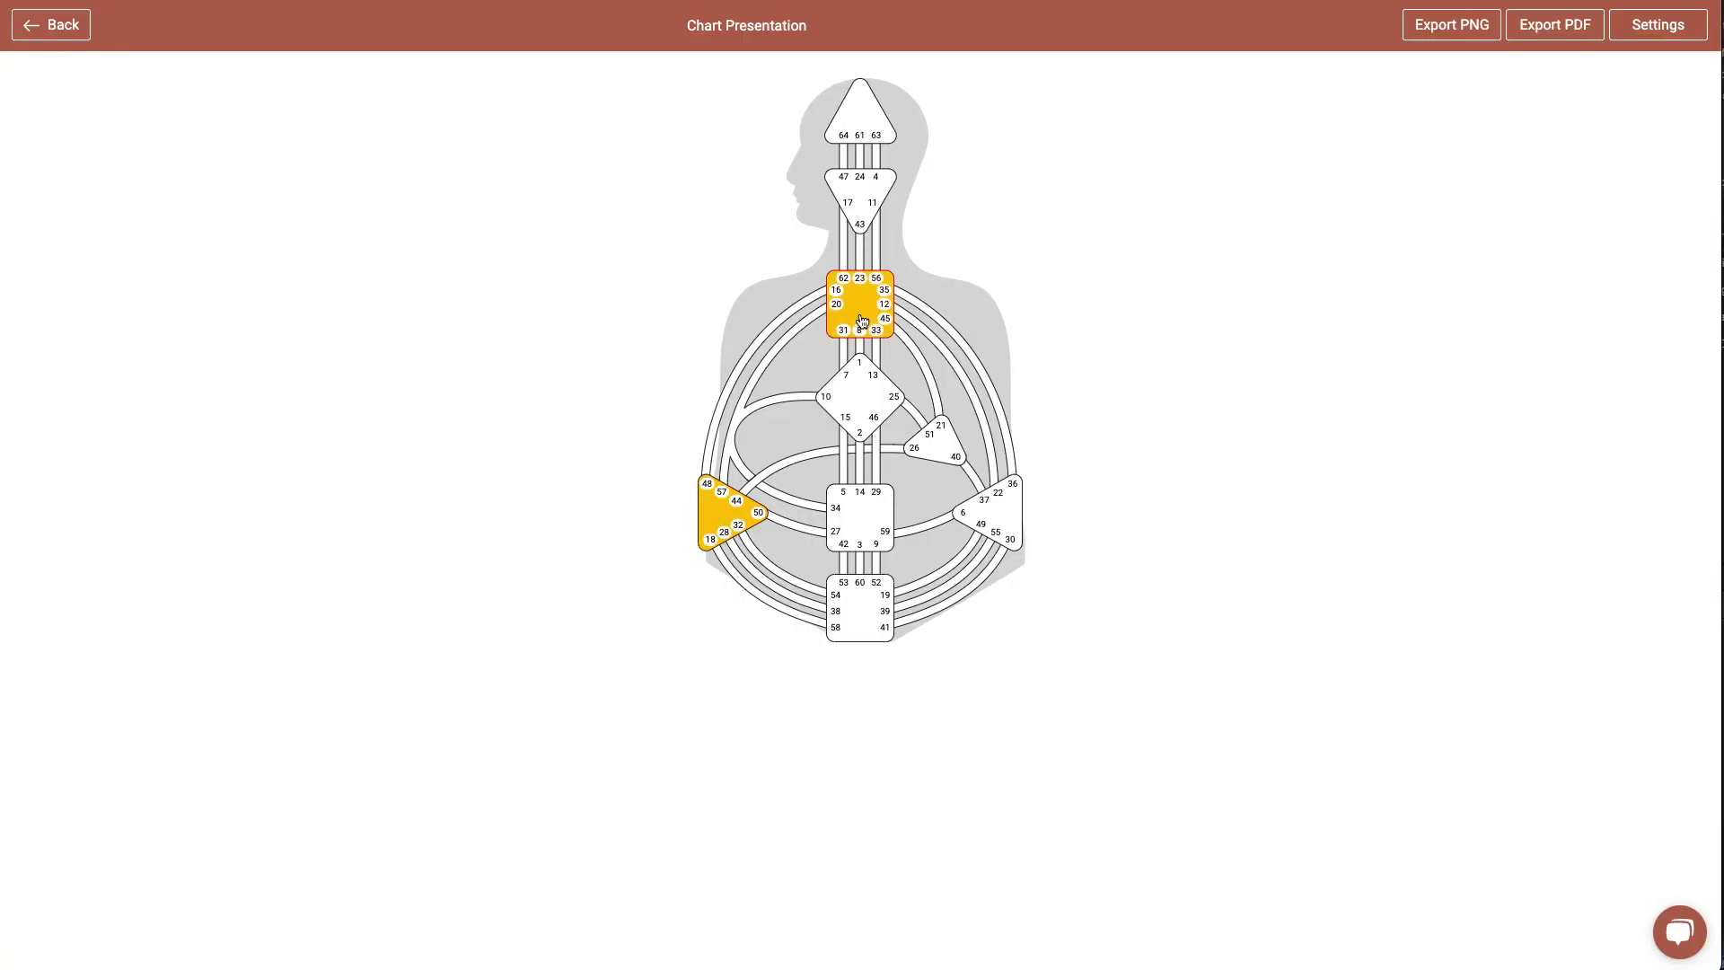
left_click(818, 317)
left_click(819, 318)
left_click(835, 508)
left_click(859, 509)
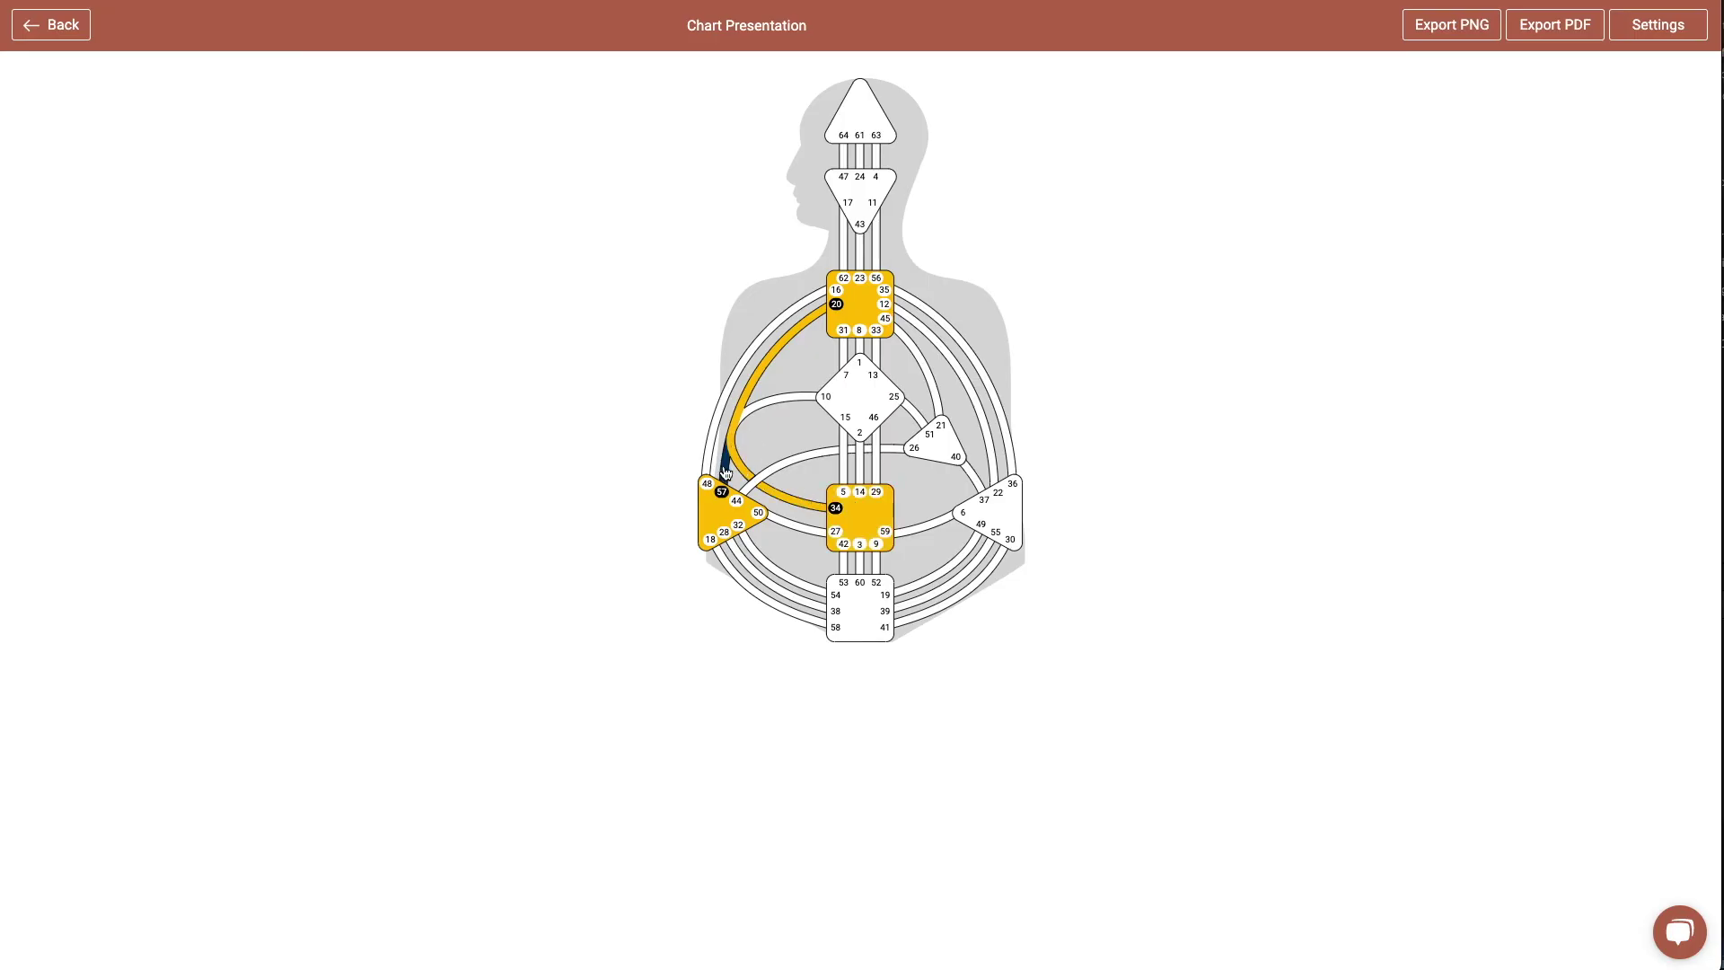
left_click(825, 396)
left_click(873, 406)
- Change the Chart Presentation's chart design to Chloe - BGC in its settings
left_click(1658, 24)
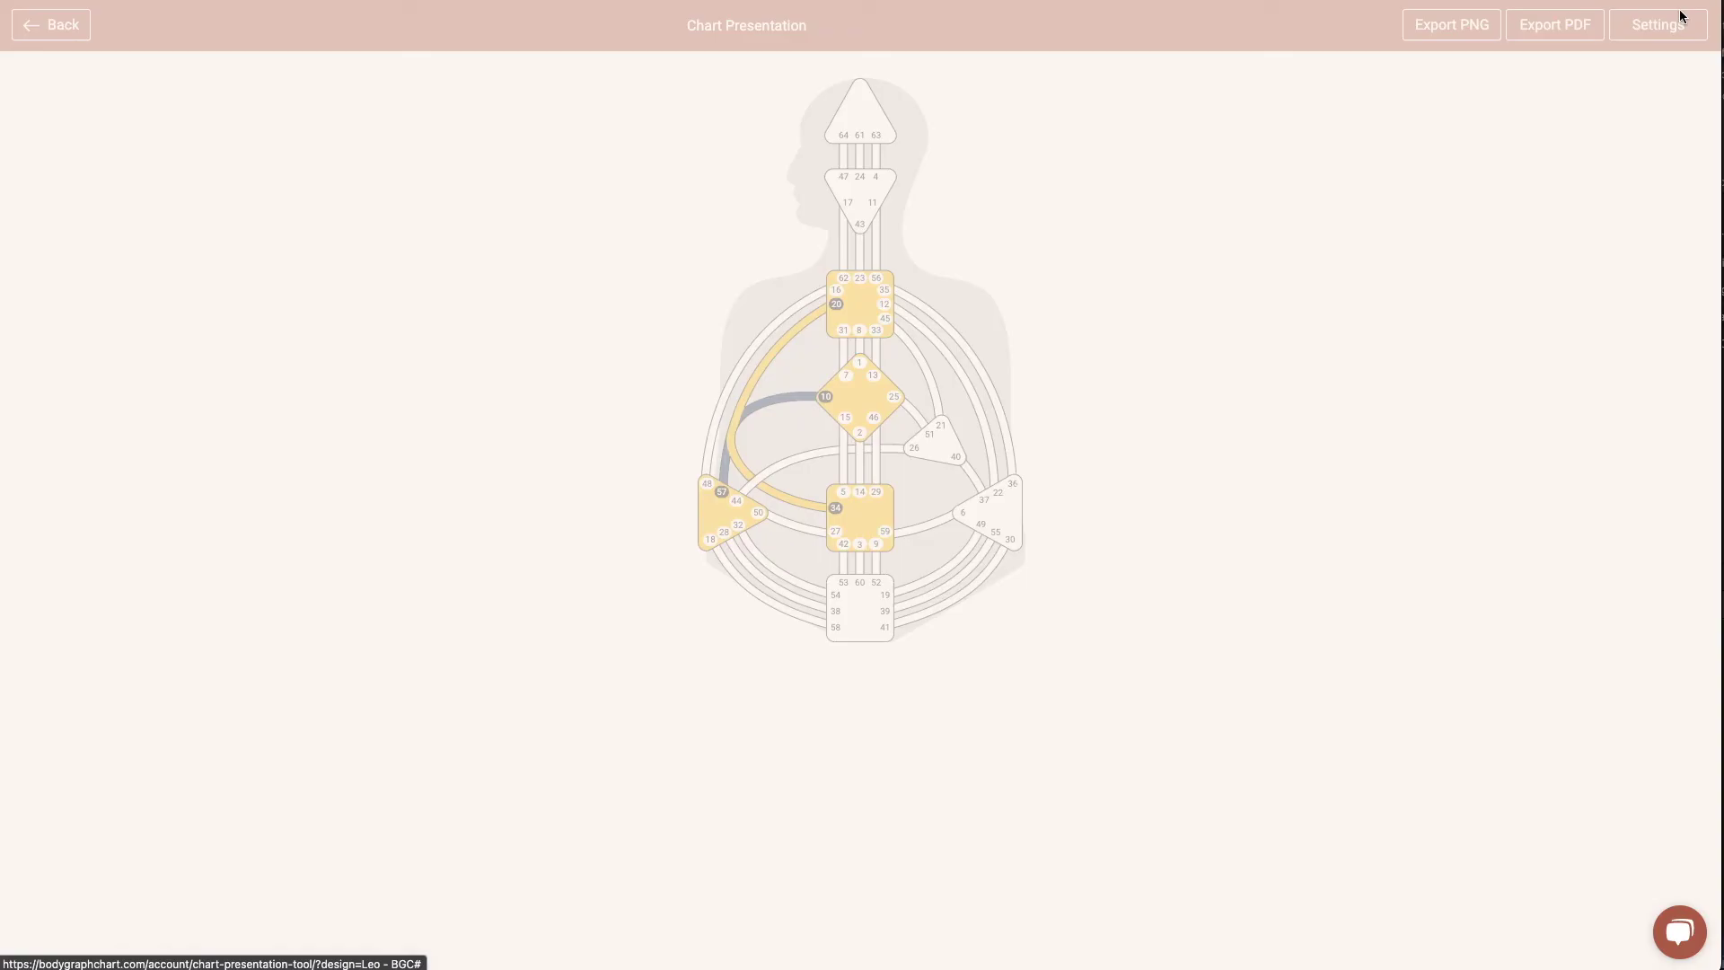
left_click(1486, 115)
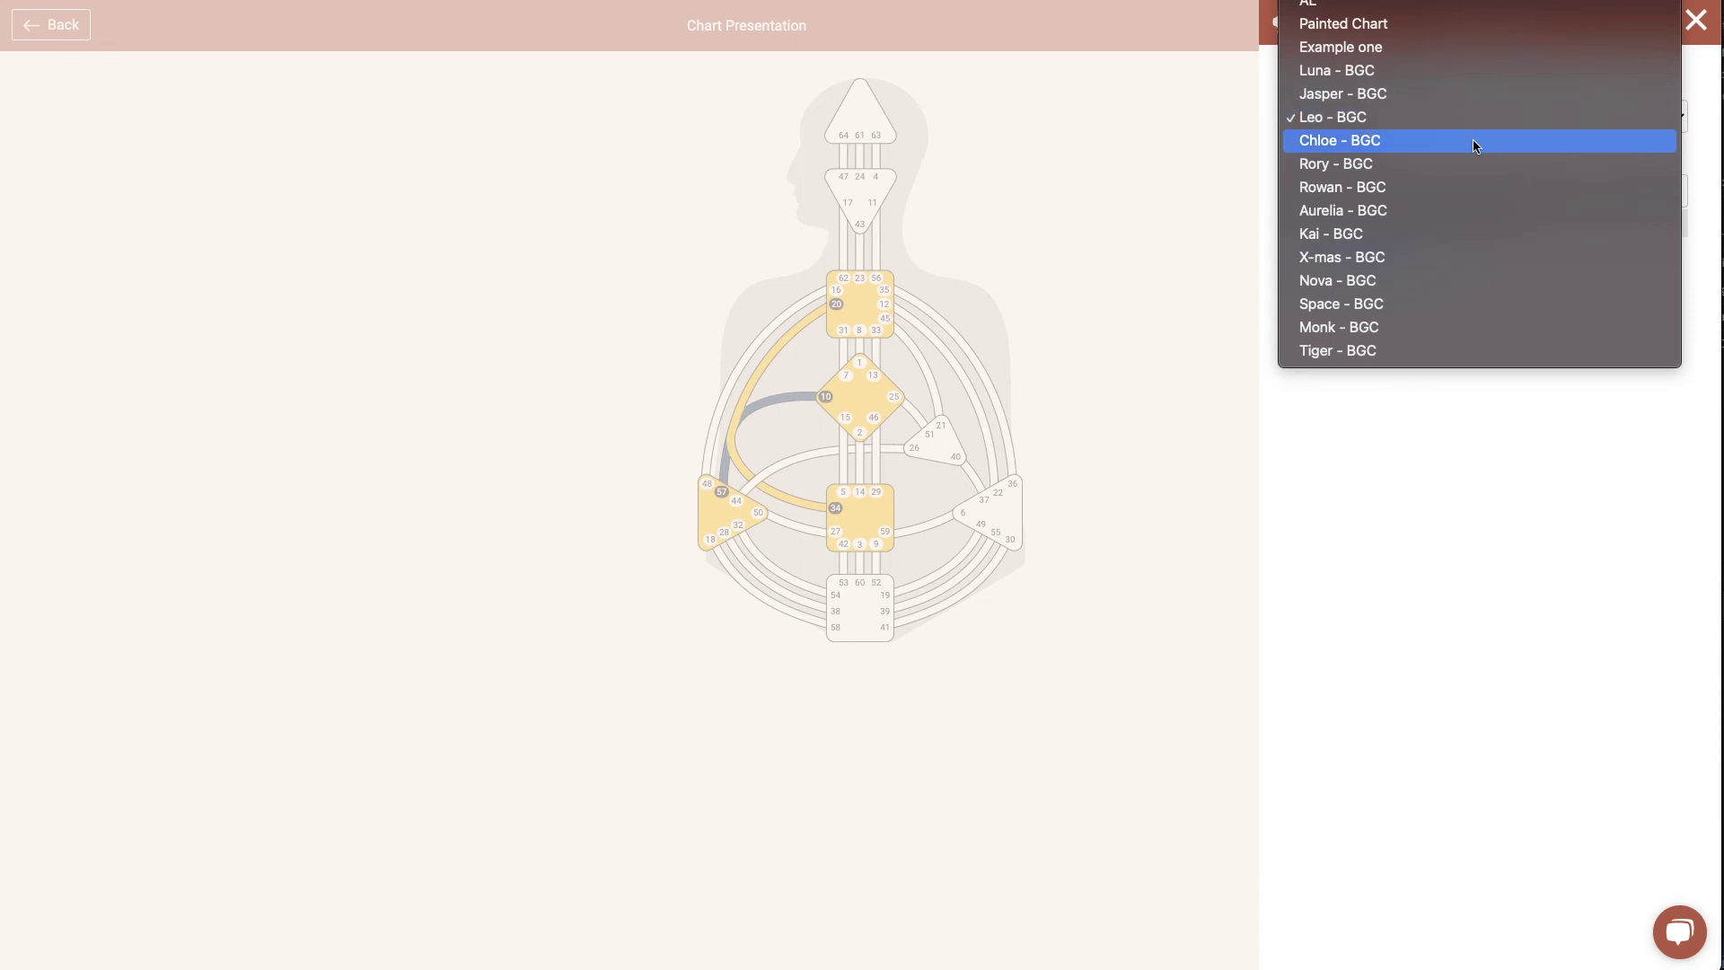
left_click(1473, 141)
left_click(1160, 306)
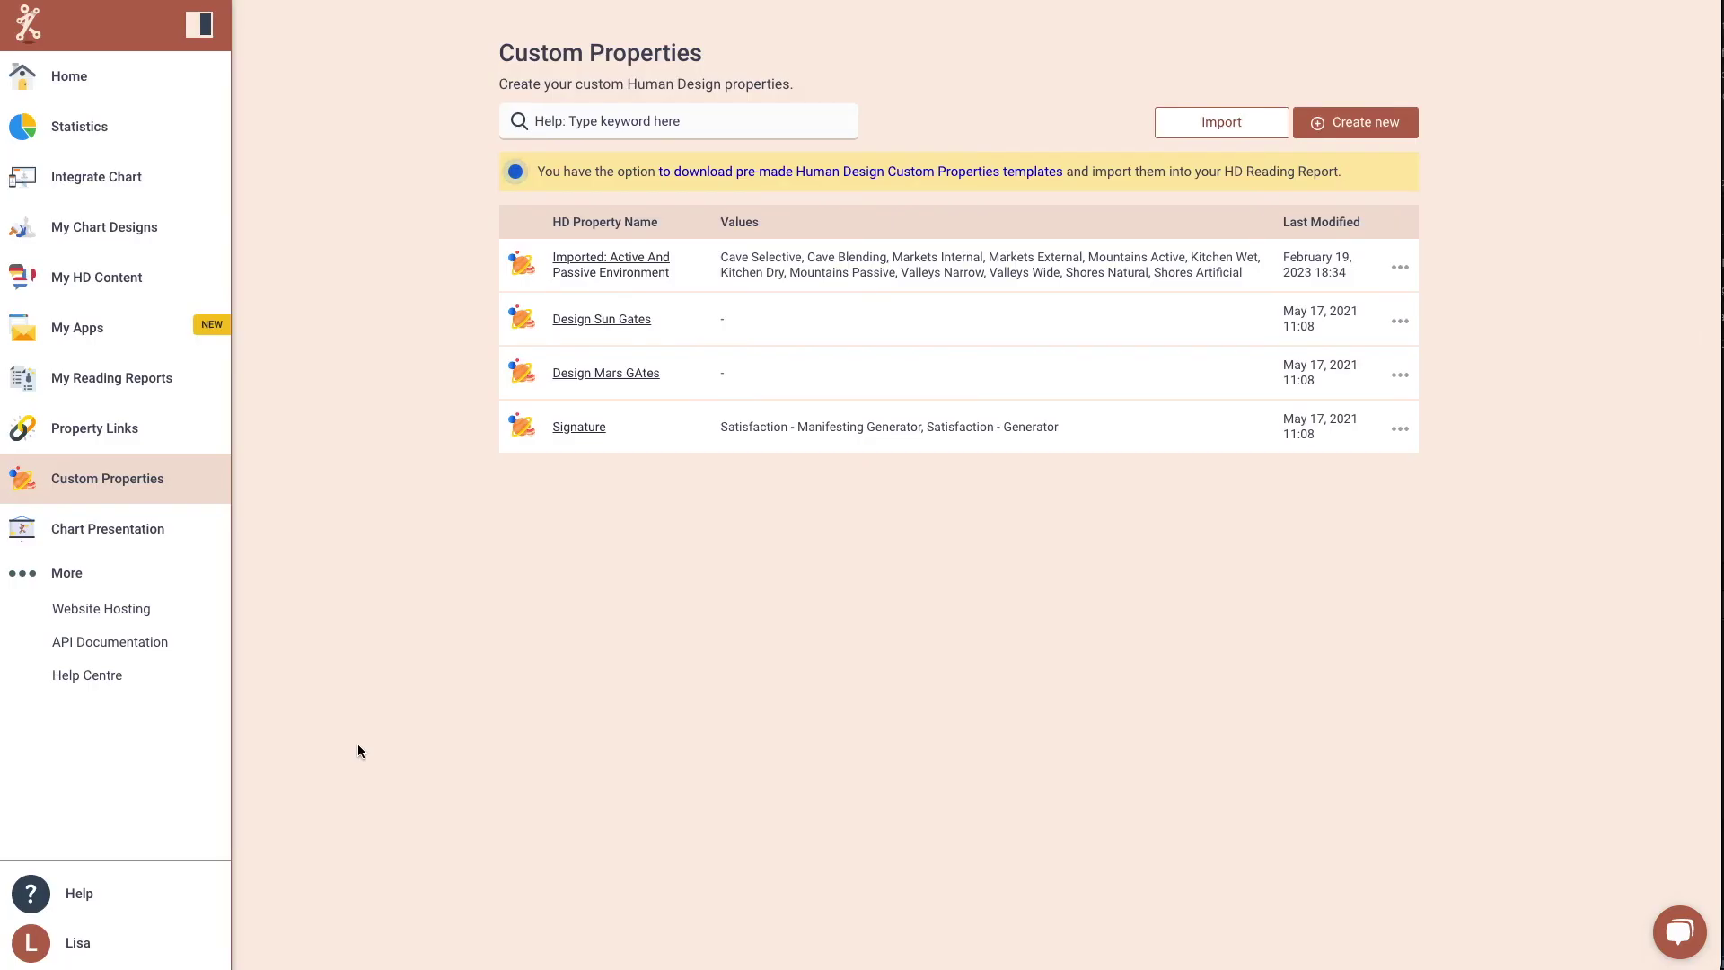
- Look through the Website Hosting page, the API Documentation and the Help Centre
left_click(114, 616)
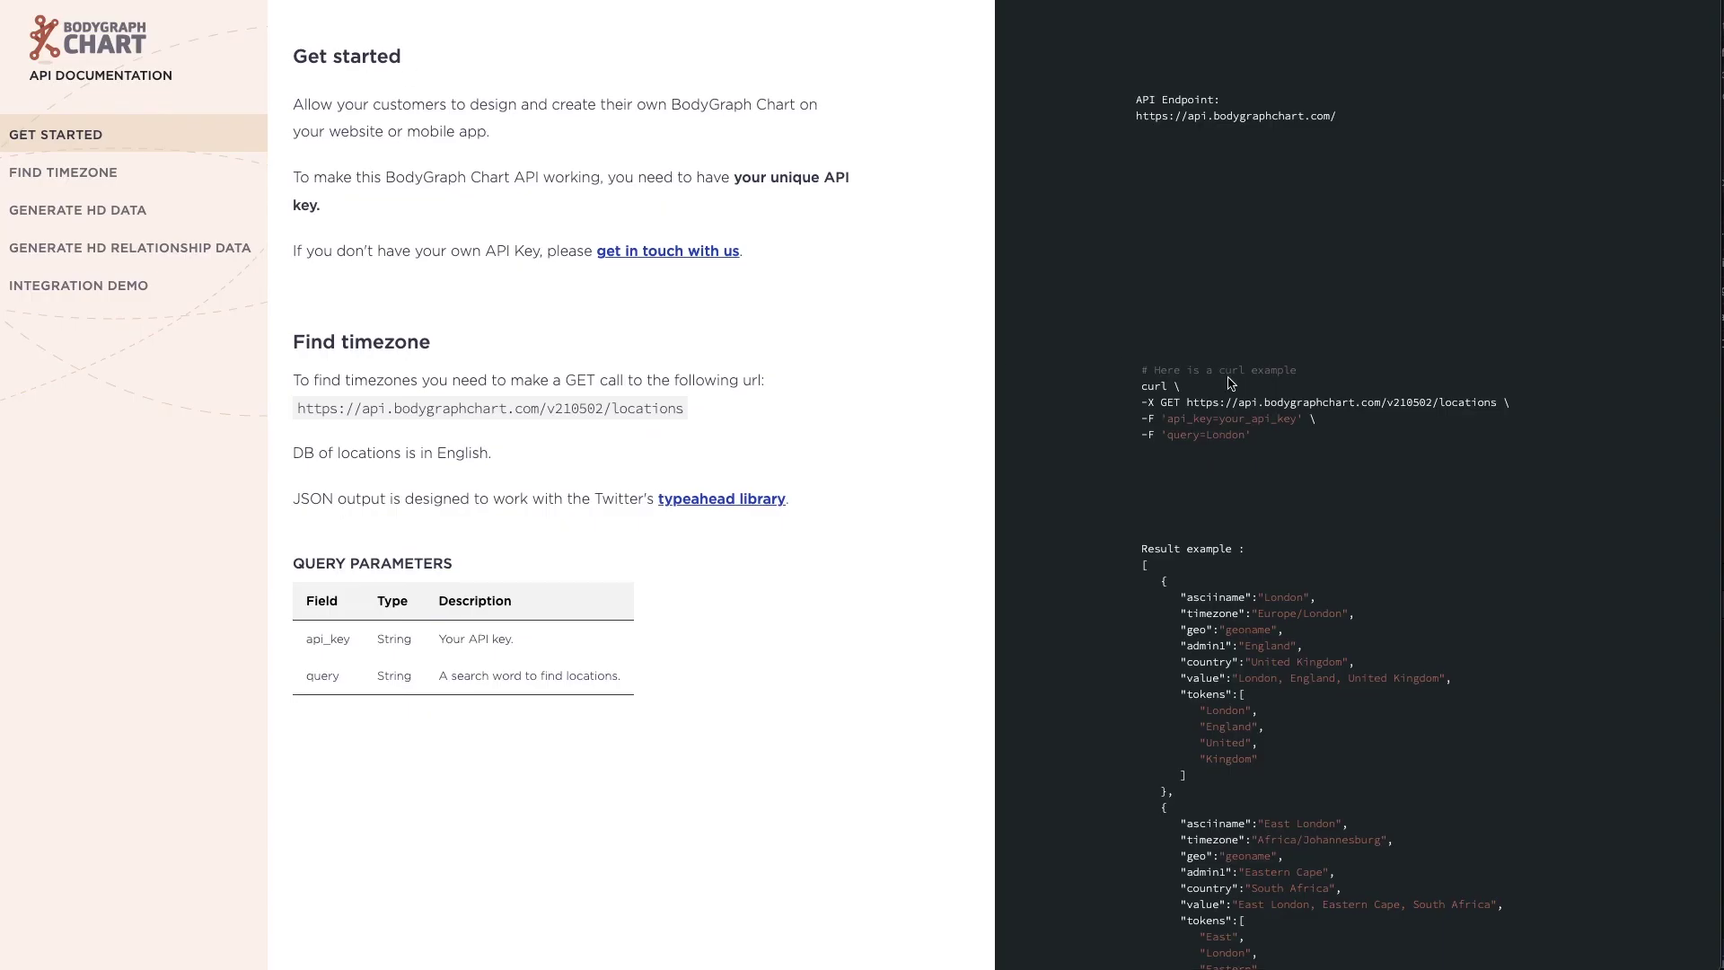
scroll(458, 82, "down", 5)
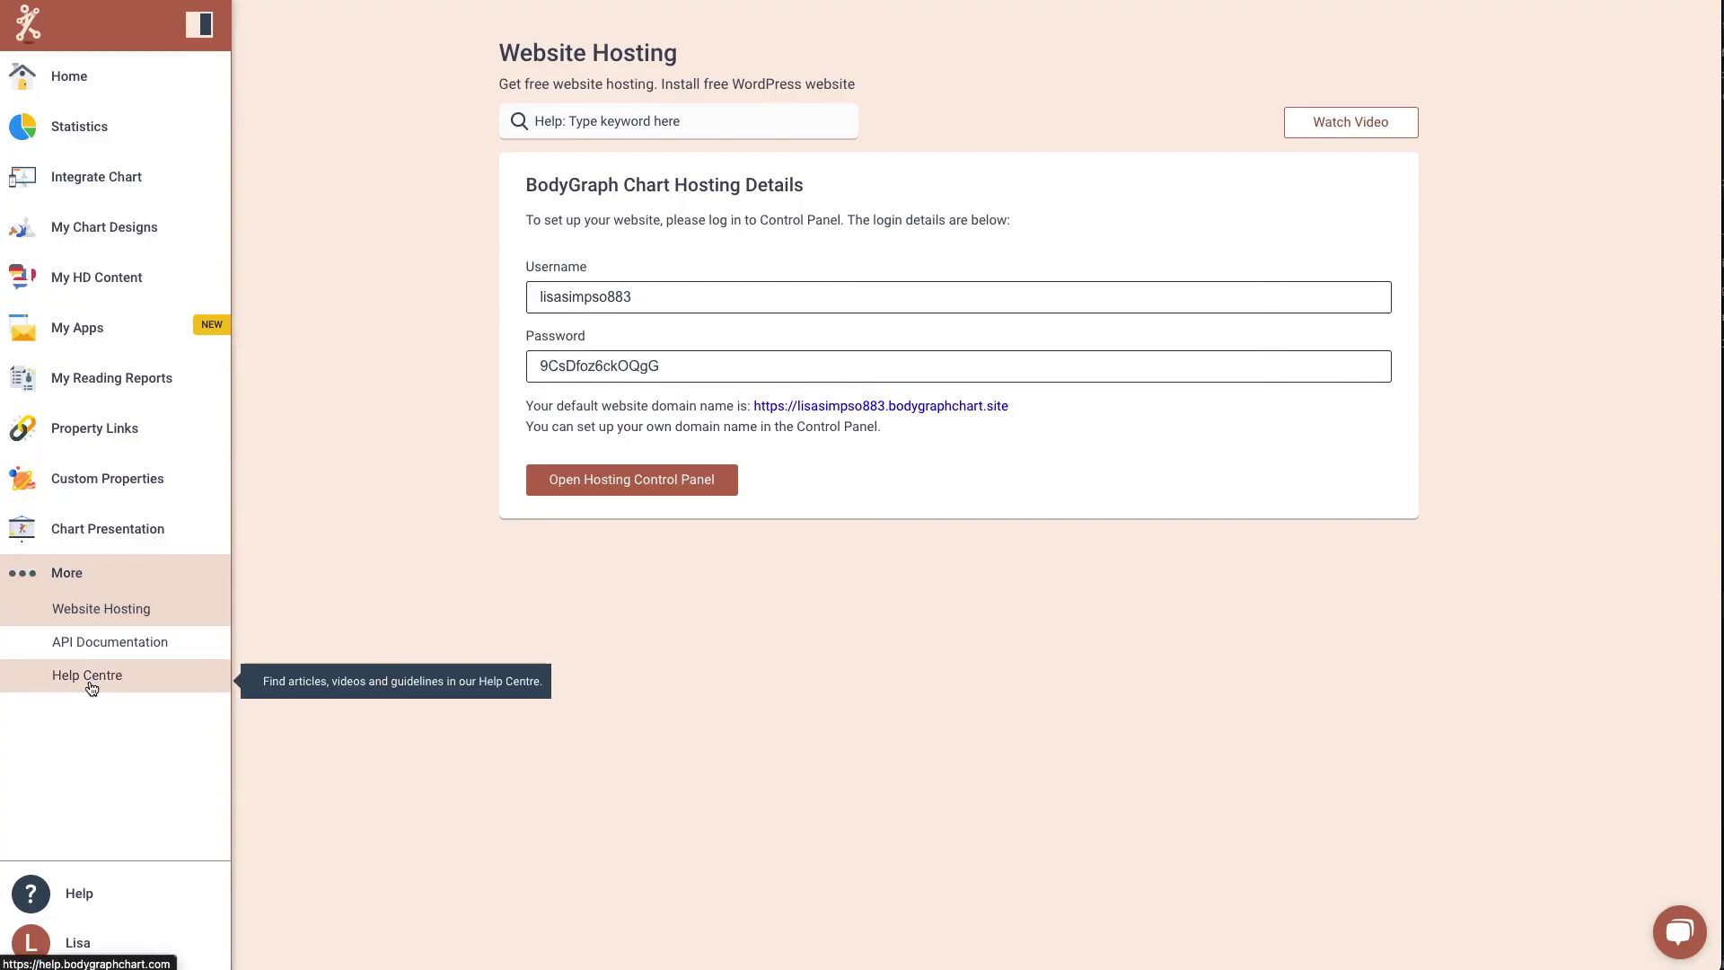
left_click(92, 688)
scroll(808, 360, "down", 6)
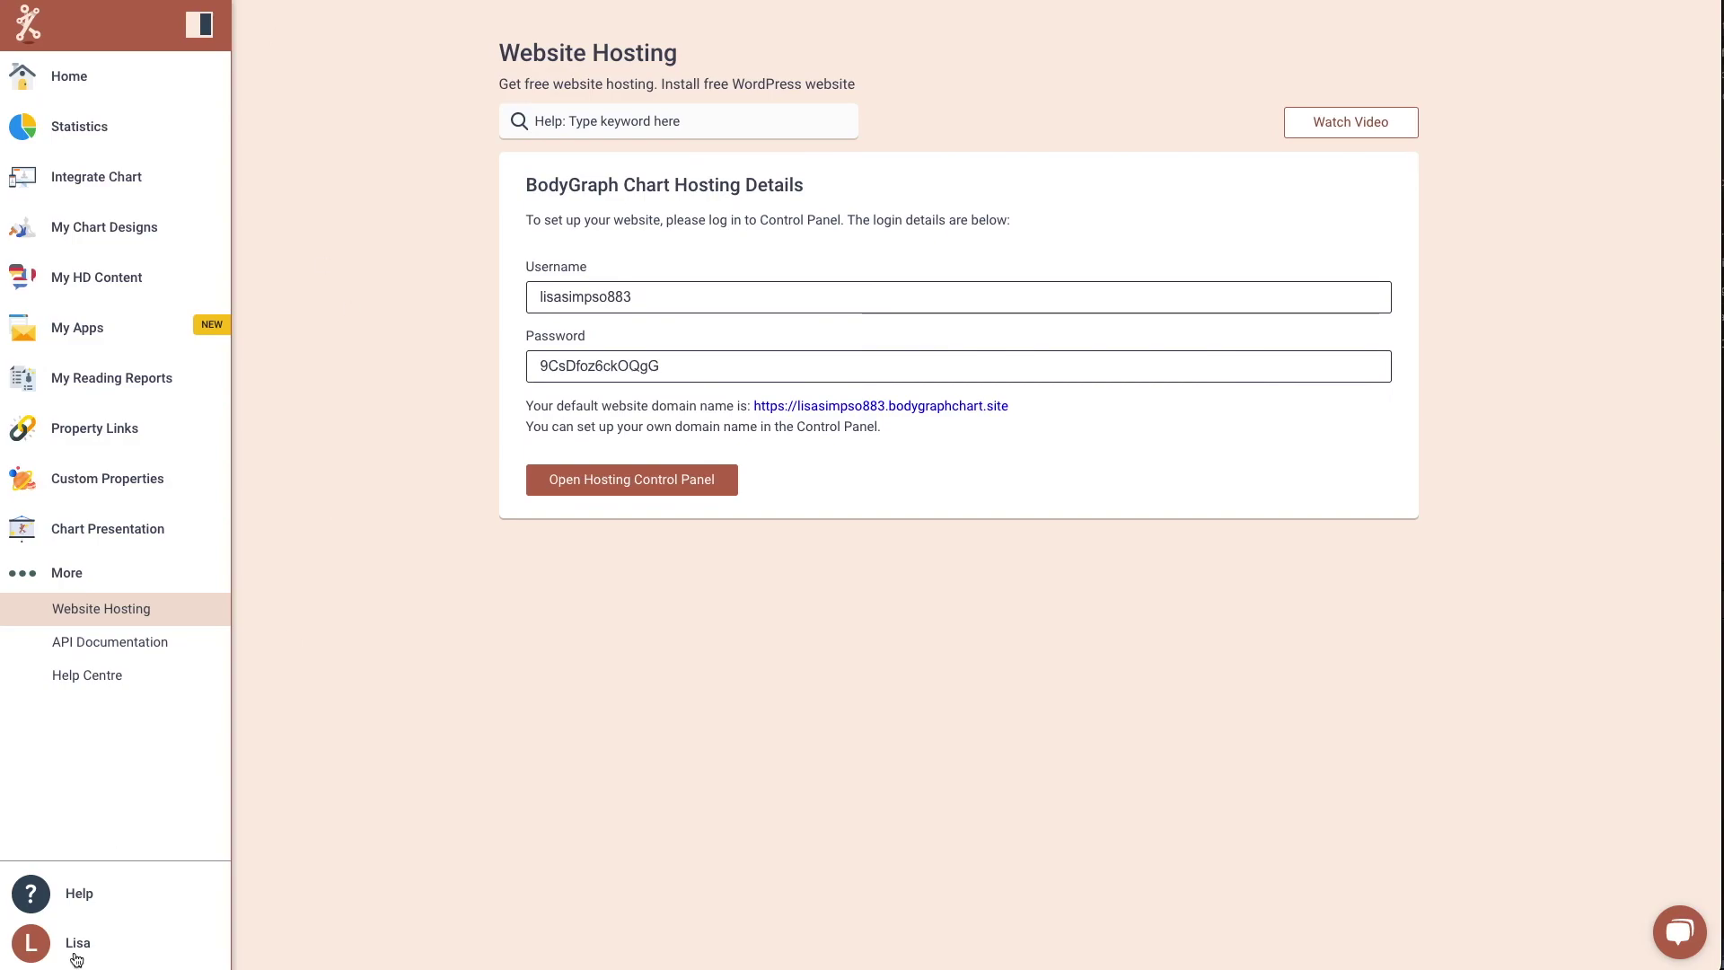
- Review the account's subscription plans, invoices, payment methods and API key pages, and return to the Home page
left_click(77, 958)
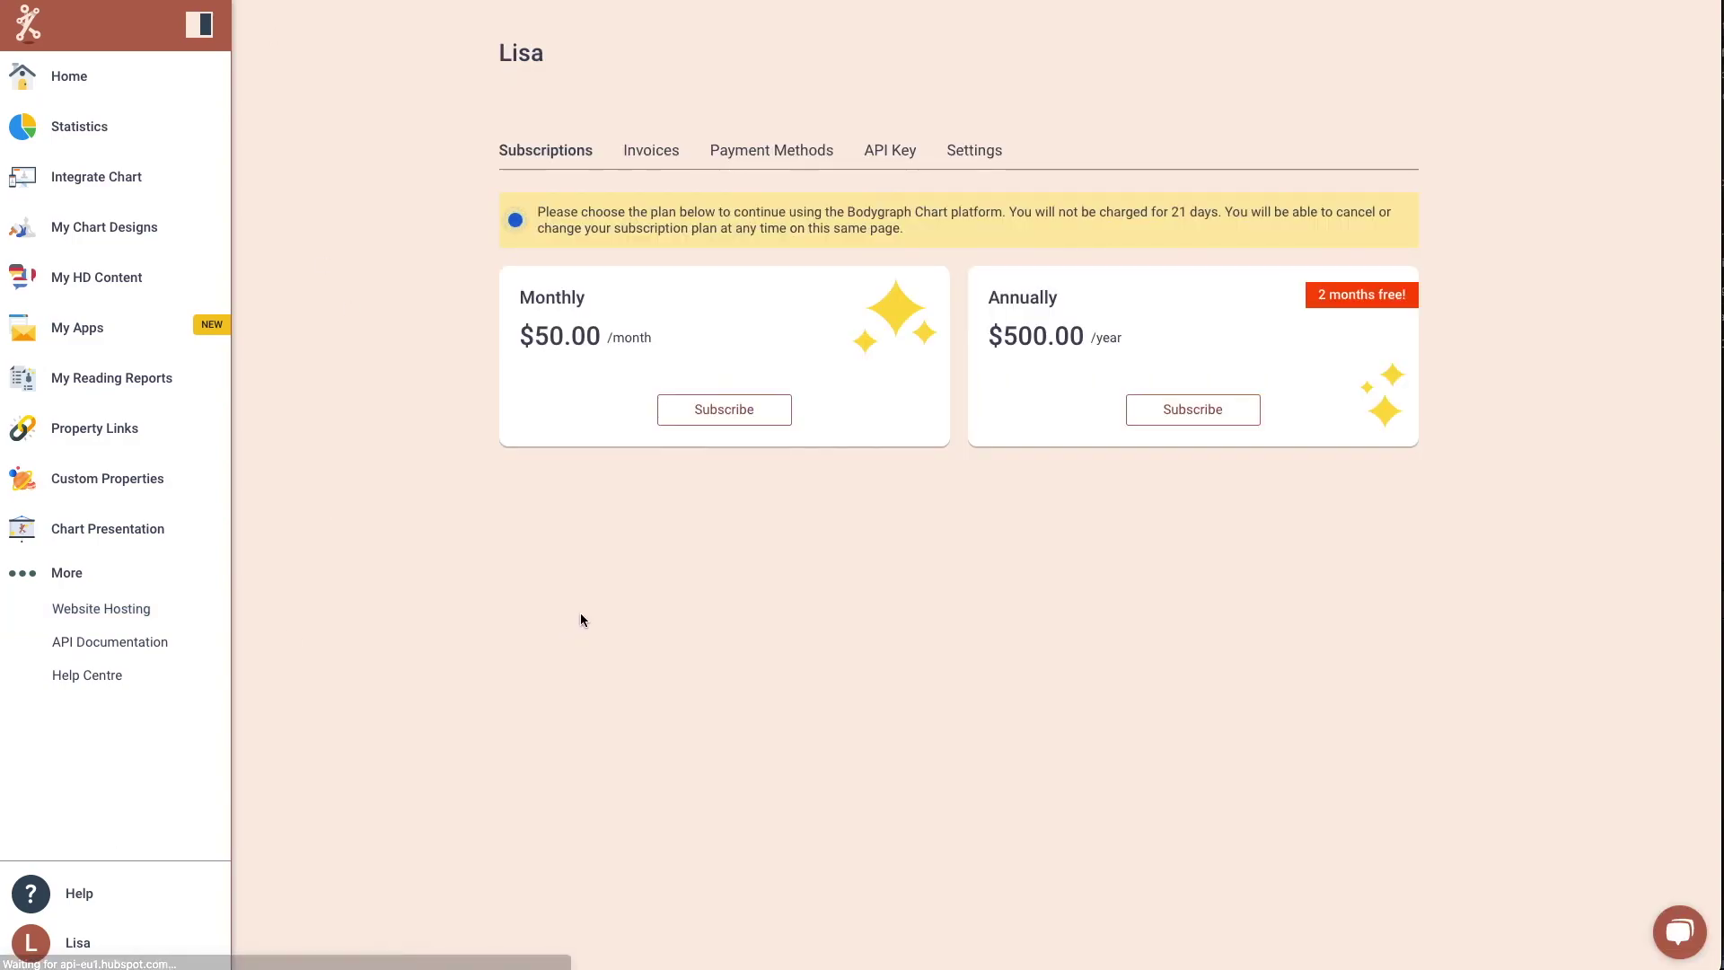
left_click(647, 152)
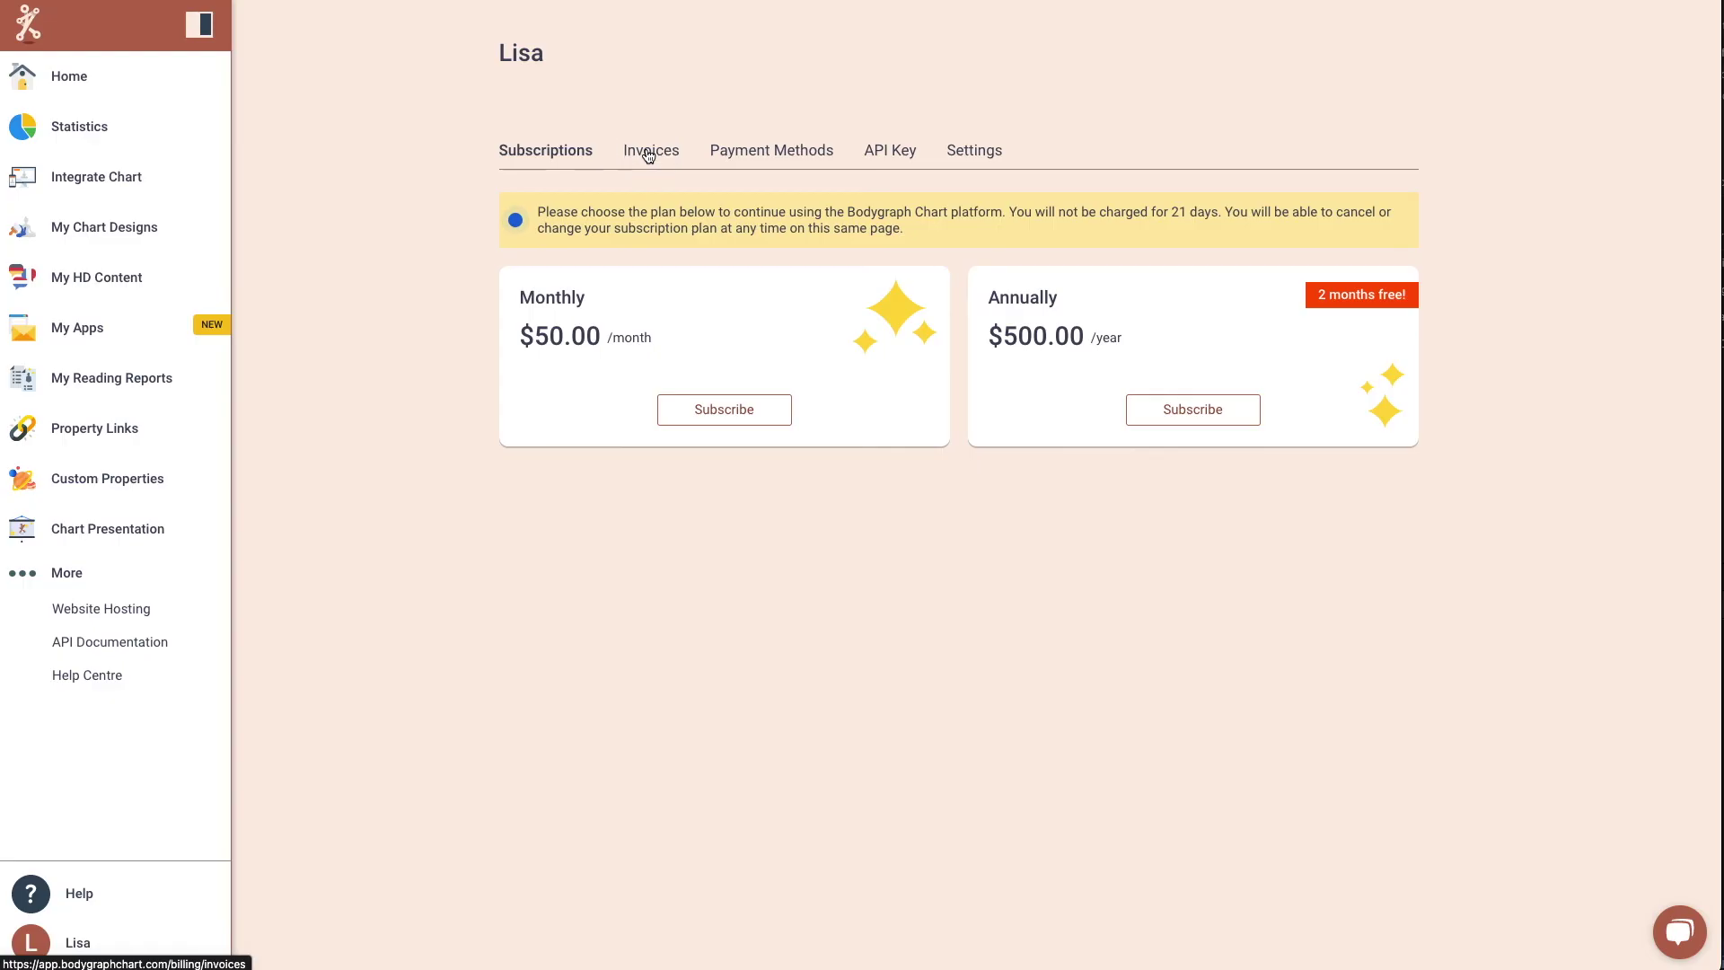
left_click(788, 157)
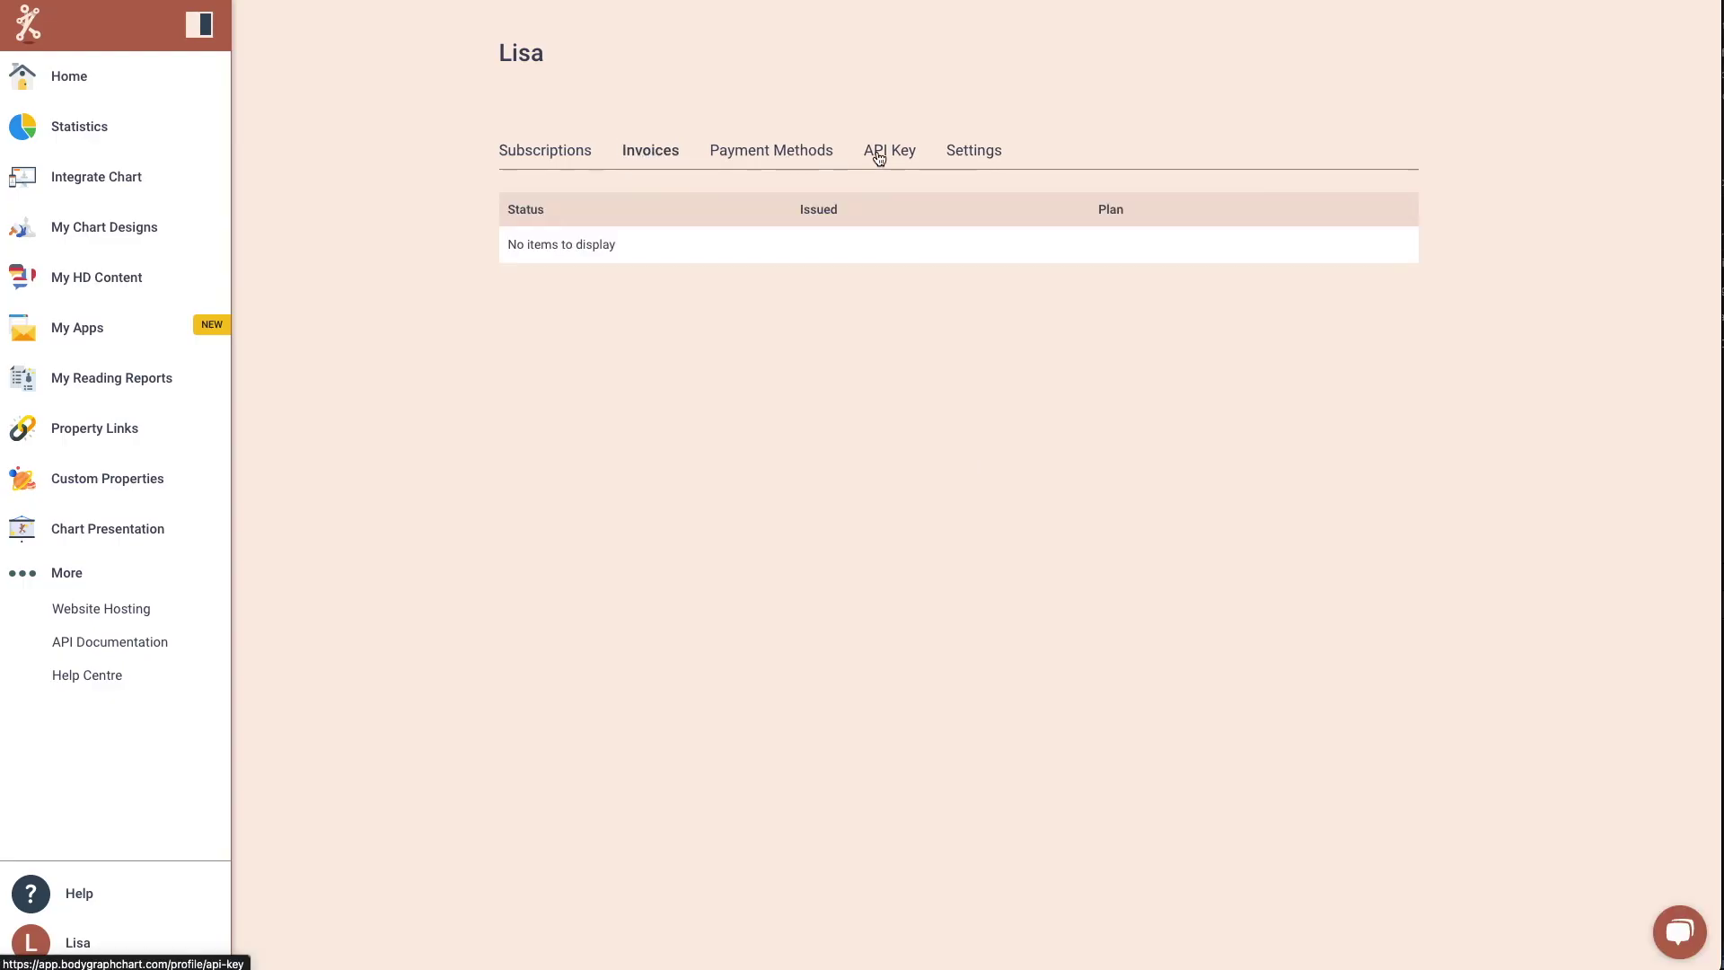
left_click(880, 155)
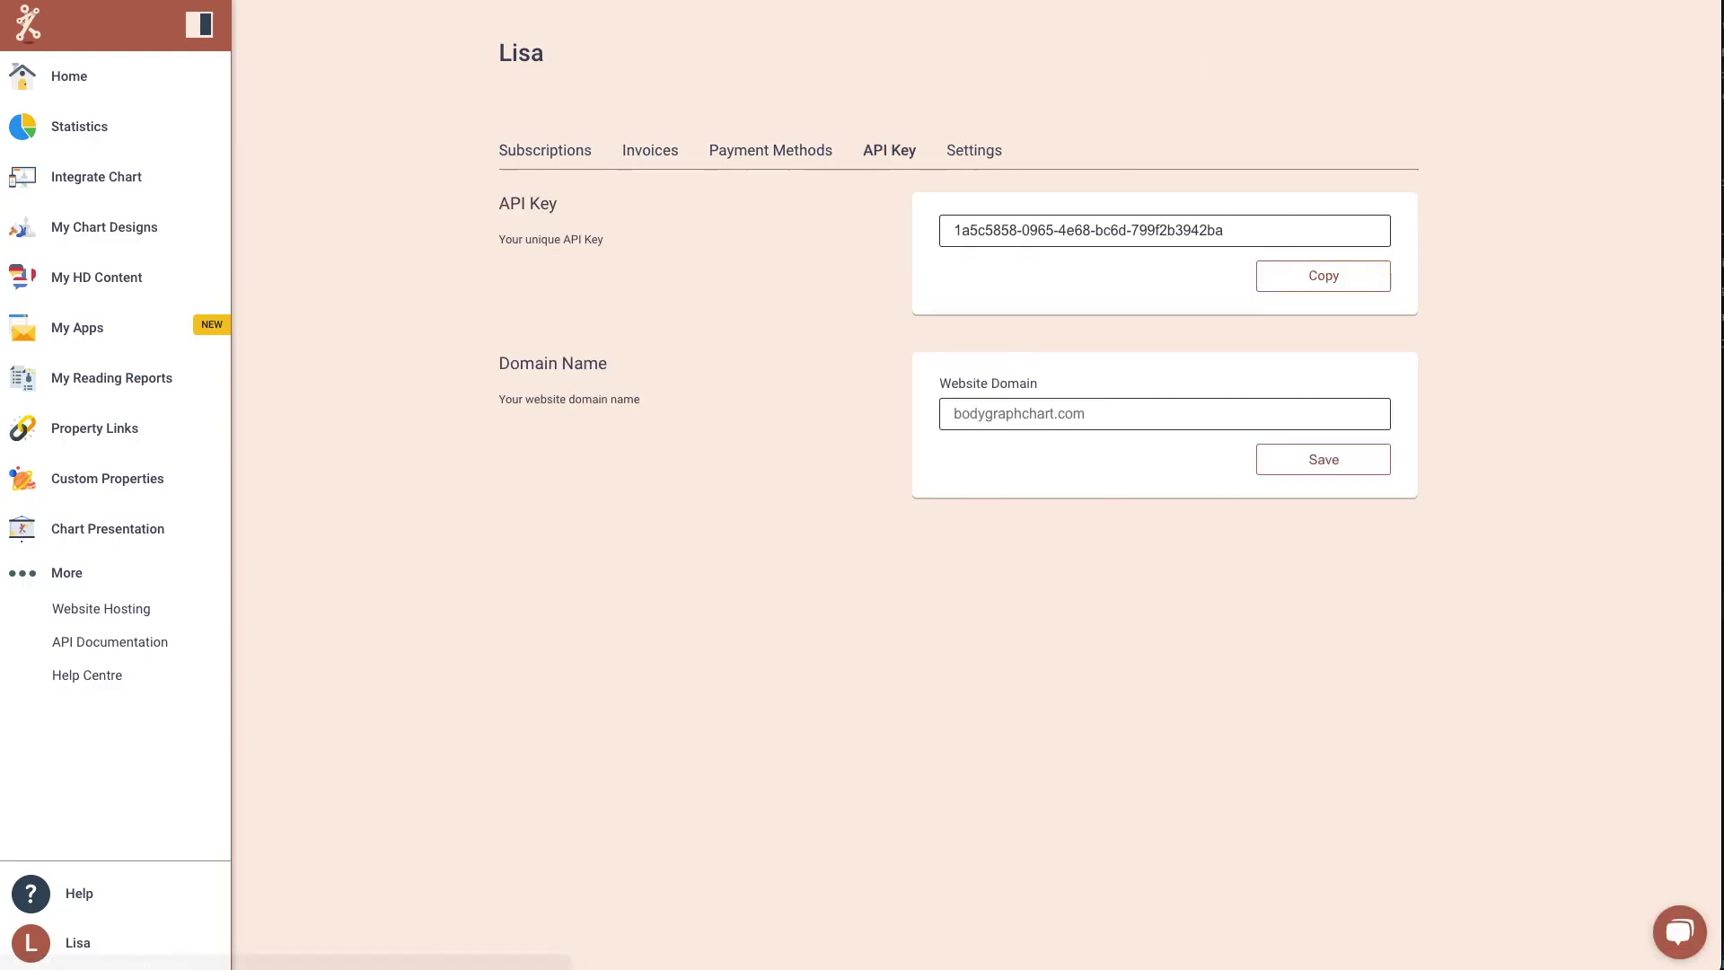
left_click(68, 77)
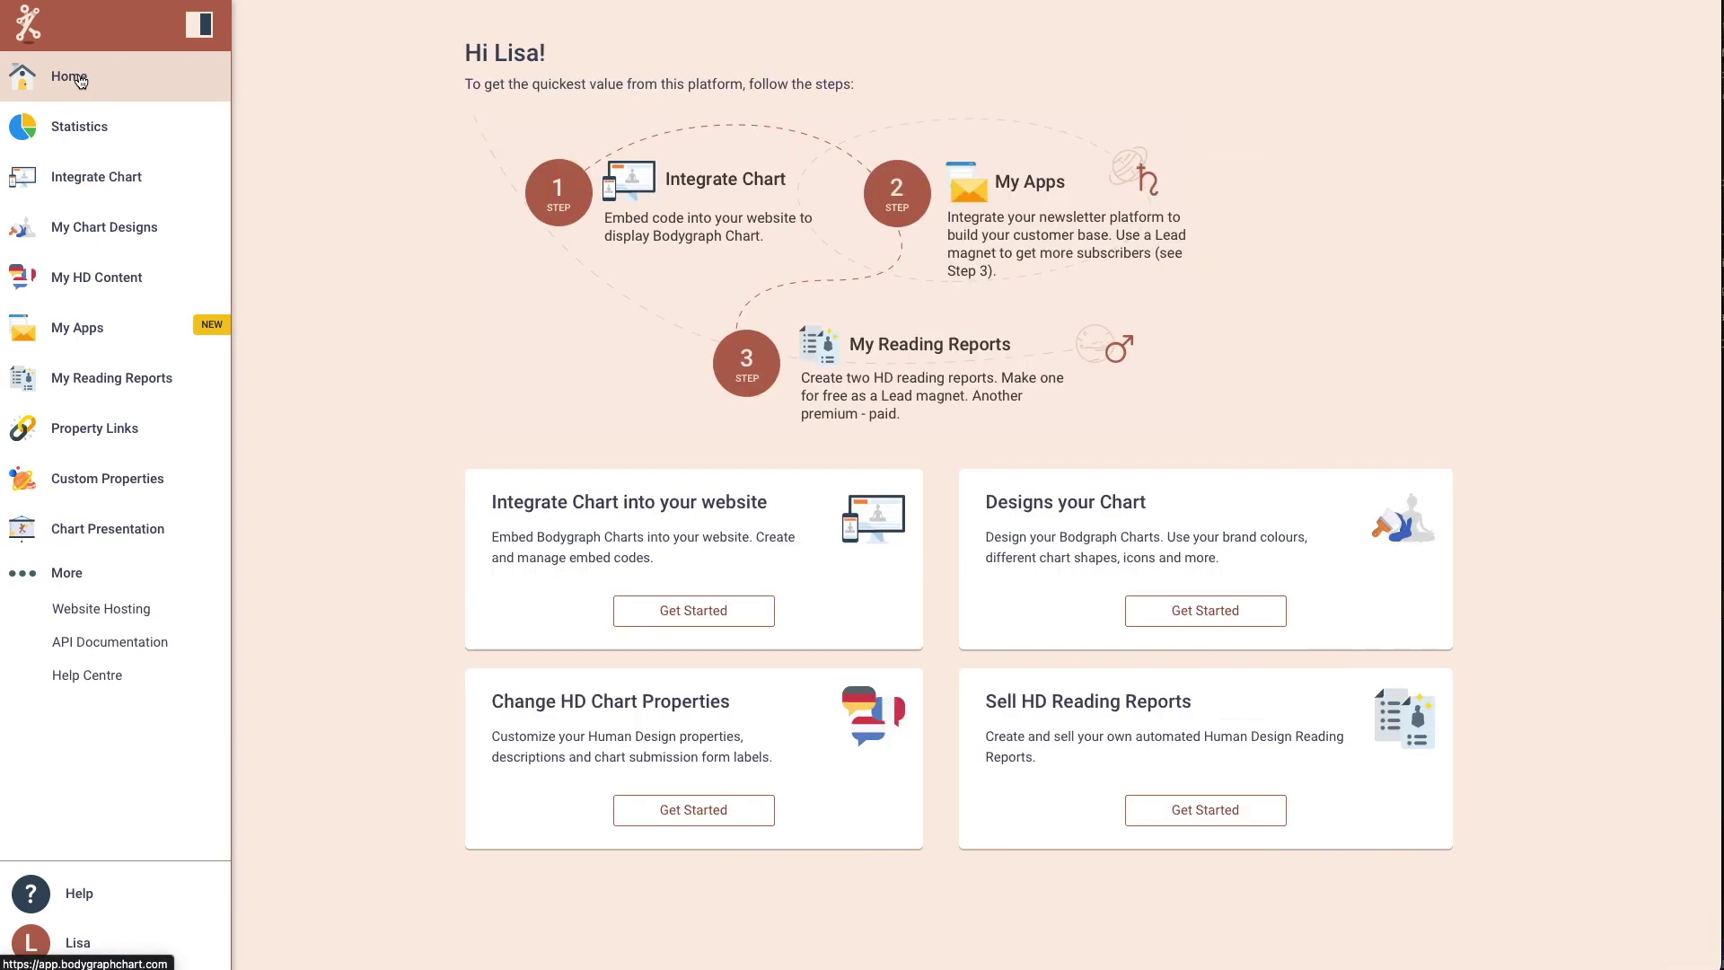